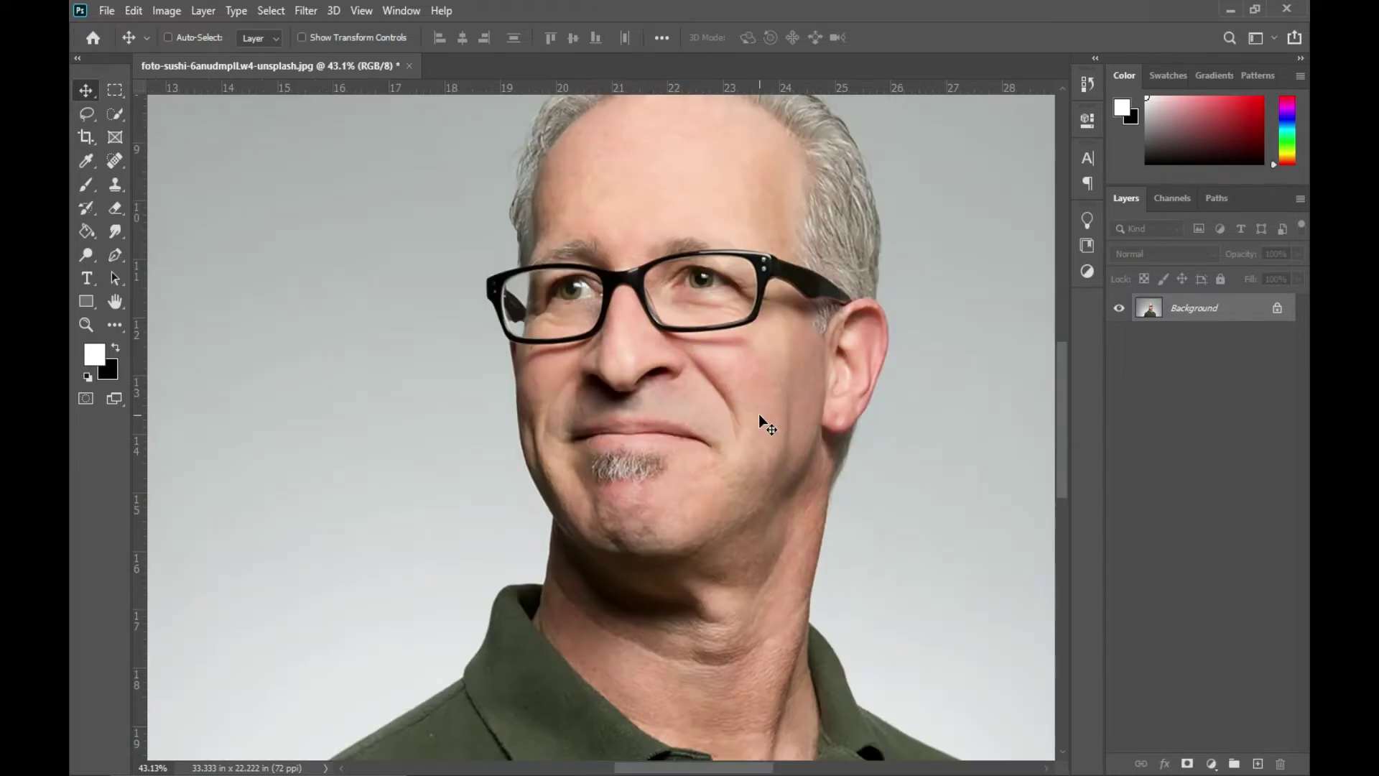
- Duplicate the Background layer of the portrait photo
click(785, 419)
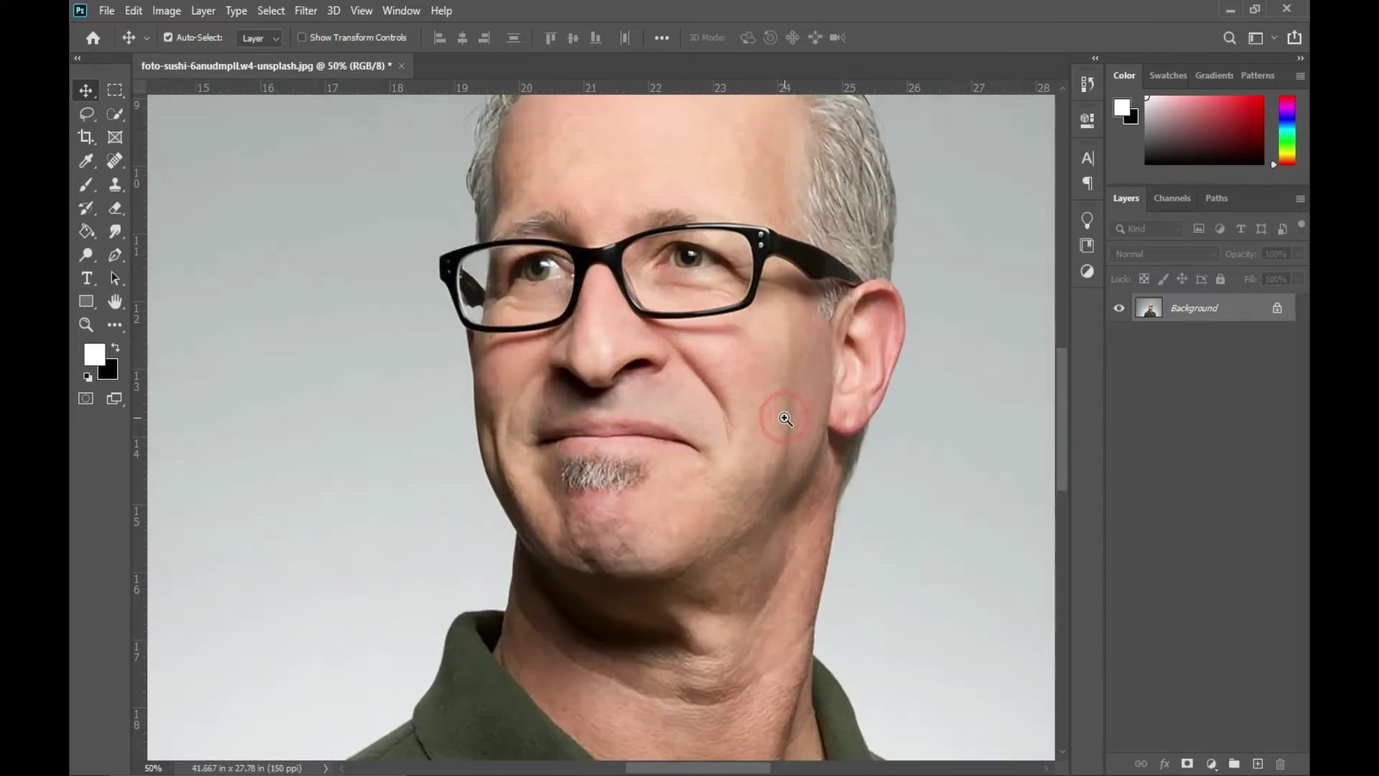
click(785, 419)
key(ctrl+0)
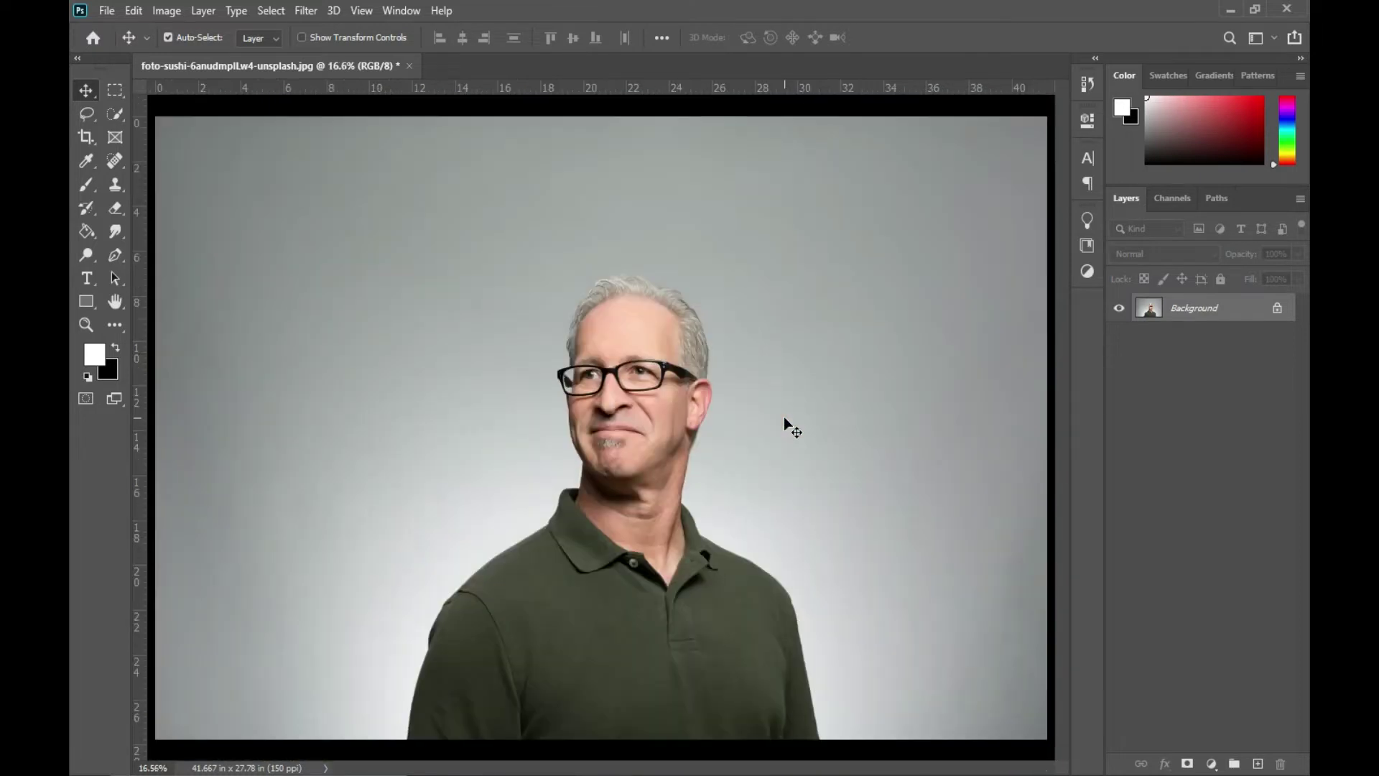
key(ctrl+j)
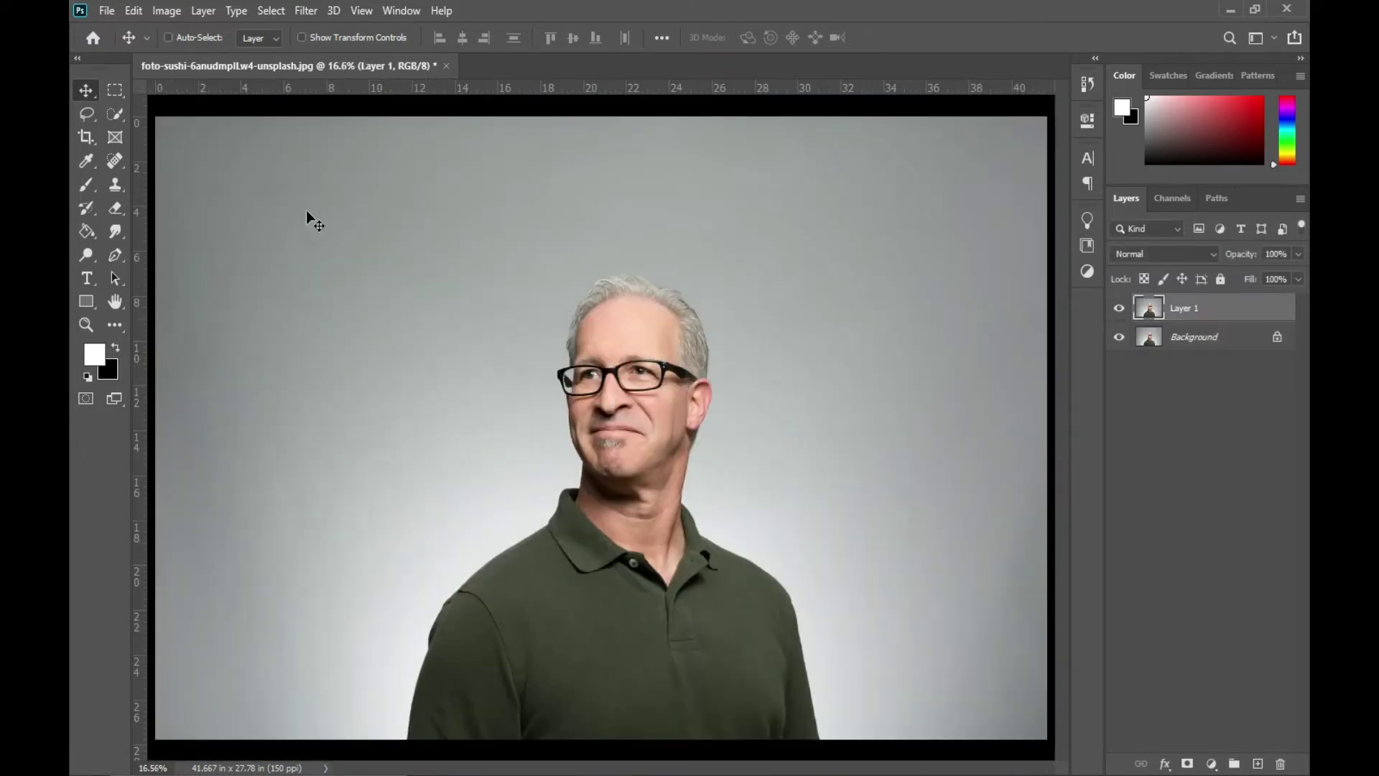
- Select the man's head and upper body with the Quick Selection tool
click(116, 114)
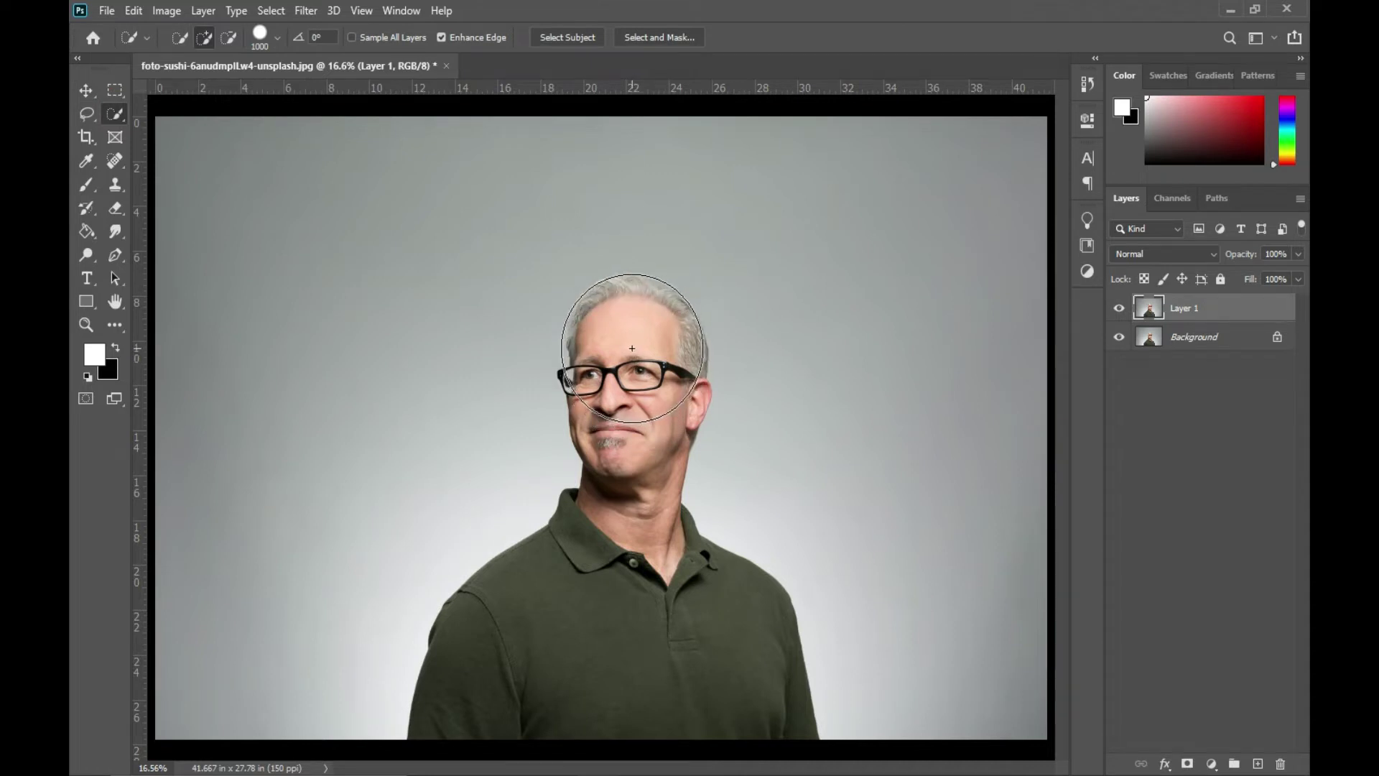
key(bracketleft)
key(bracketleft)
key(bracketleft)
click(631, 323)
mouse_move(631, 331)
mouse_down()
mouse_move(657, 390)
mouse_move(586, 502)
mouse_move(639, 635)
mouse_up()
- Subtract the excess background beside the glasses, cheek and chin from the selection using a smaller brush
key(ctrl+plus)
key(ctrl+plus)
key(bracketleft)
key(bracketleft)
key(bracketleft)
key(bracketleft)
key(bracketleft)
key(bracketleft)
key(bracketleft)
key(bracketleft)
key(bracketleft)
key(bracketleft)
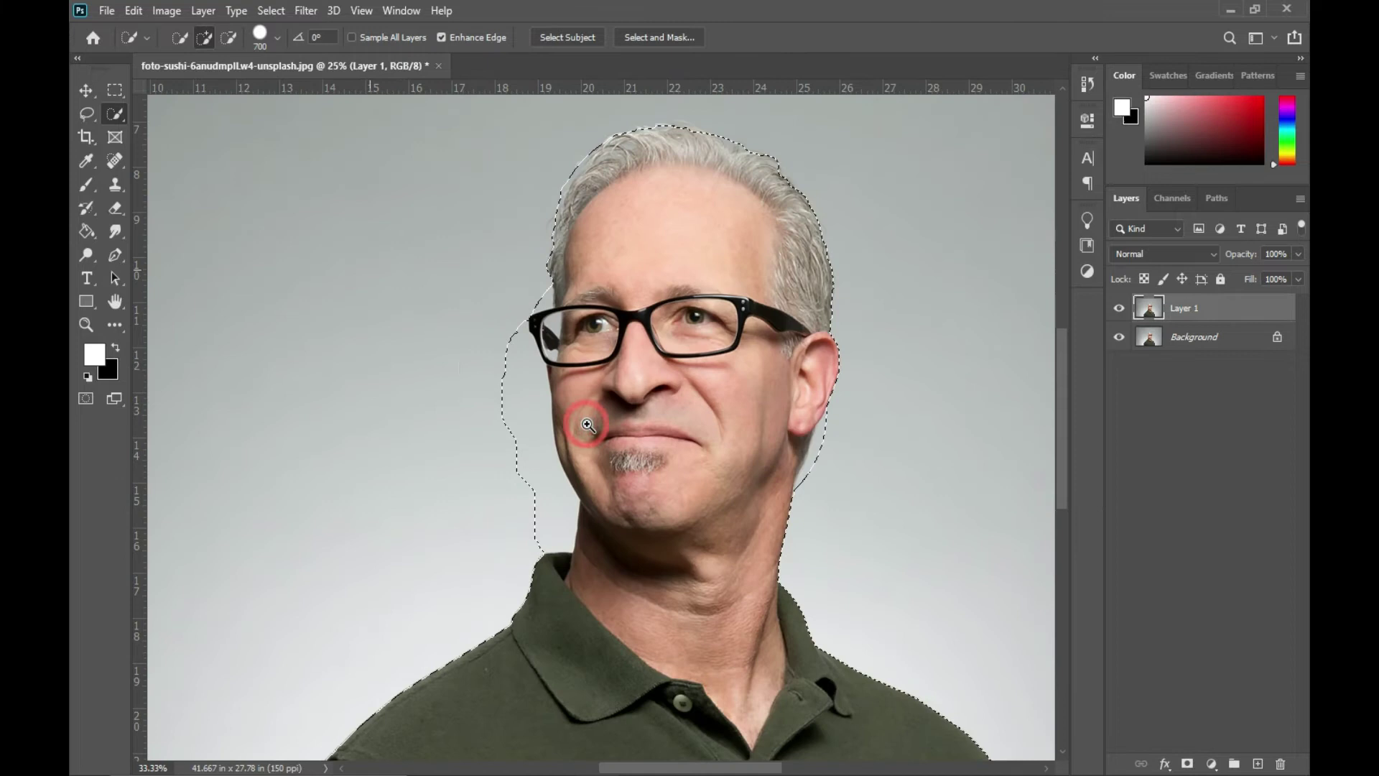
mouse_move(515, 325)
mouse_down()
mouse_move(525, 438)
mouse_move(554, 480)
mouse_up()
drag(532, 383, 552, 524)
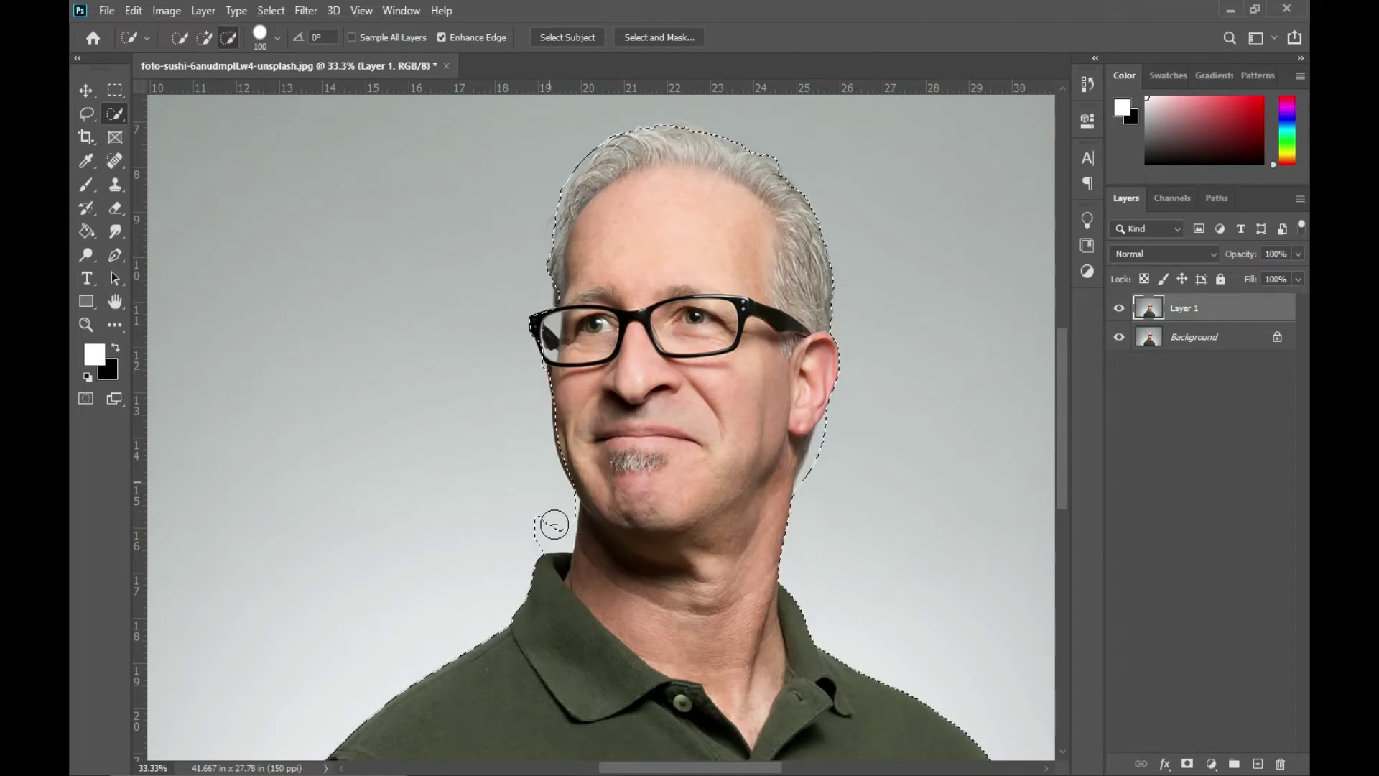
- Clean up the selection edge below the ear and along the neck and collar with a 20 px brush
click(834, 471)
scroll(830, 469, up, 1)
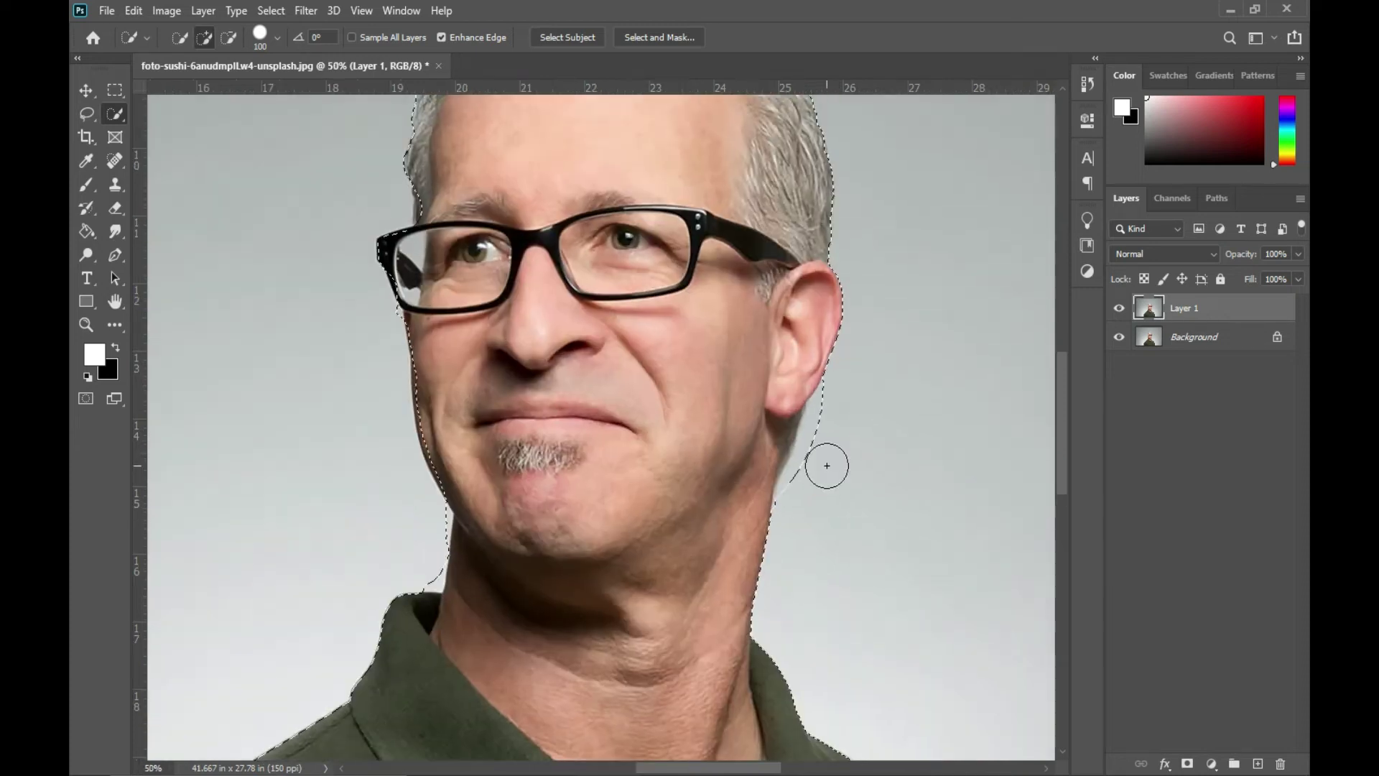
key(bracketleft)
key(bracketleft)
key(bracketleft)
key(bracketleft)
key(bracketleft)
drag(820, 403, 788, 493)
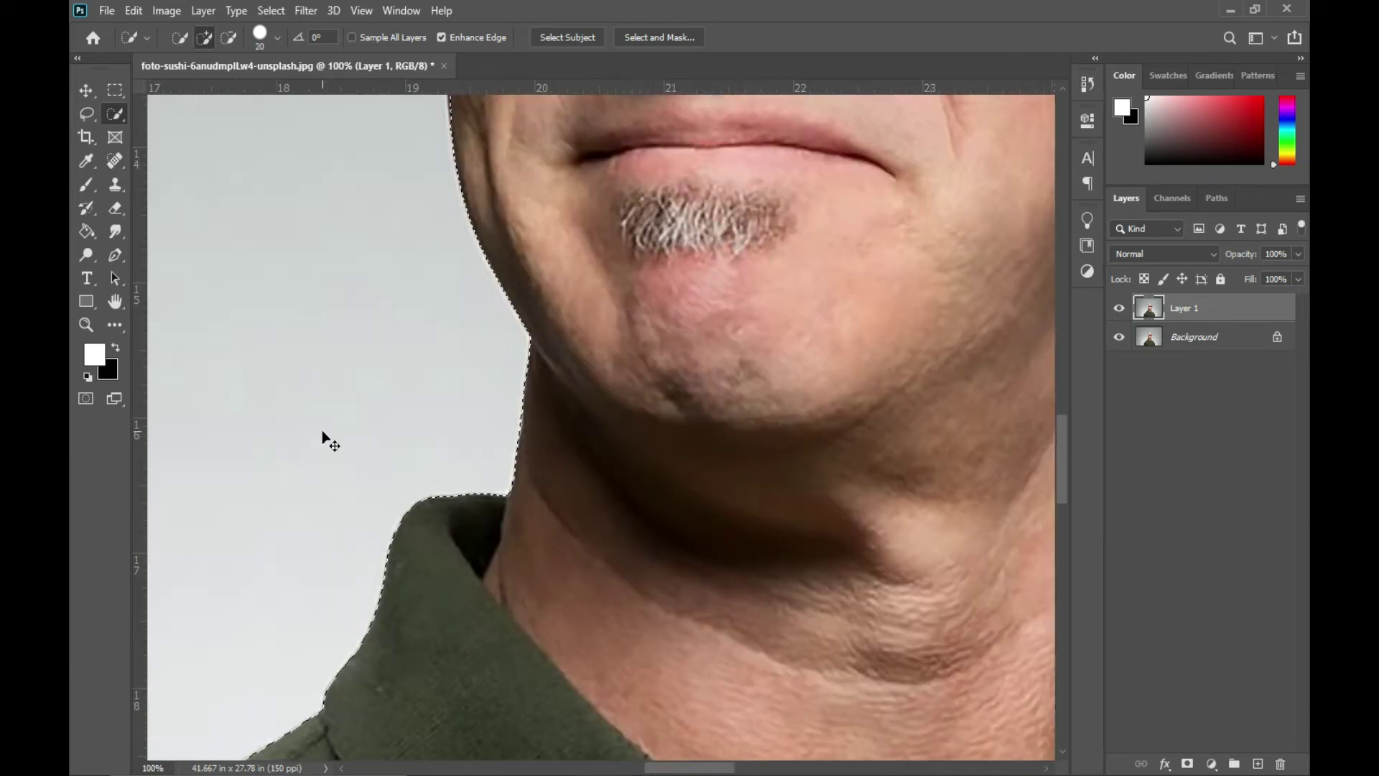
key(ctrl+0)
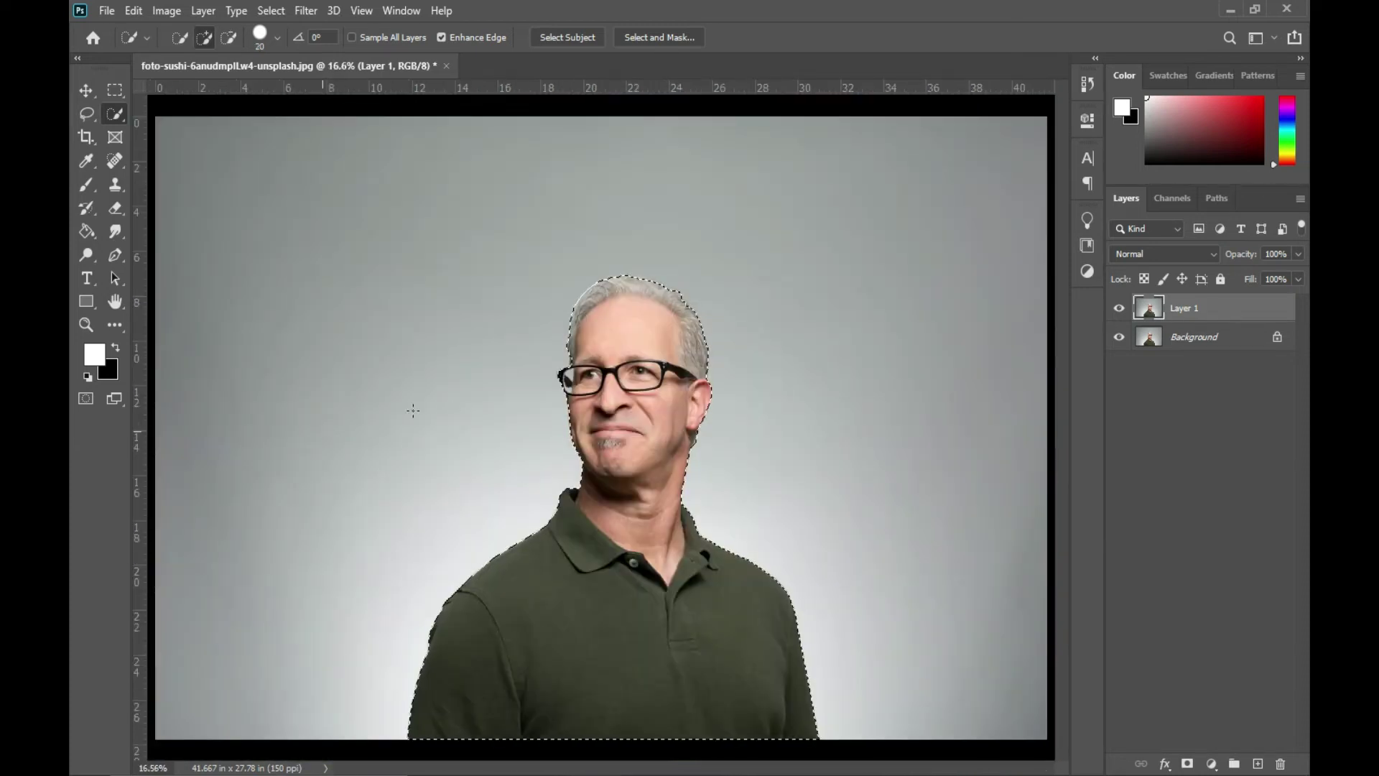
- Refine the selection in Select and Mask by brushing along the edge of the man's hair
click(631, 38)
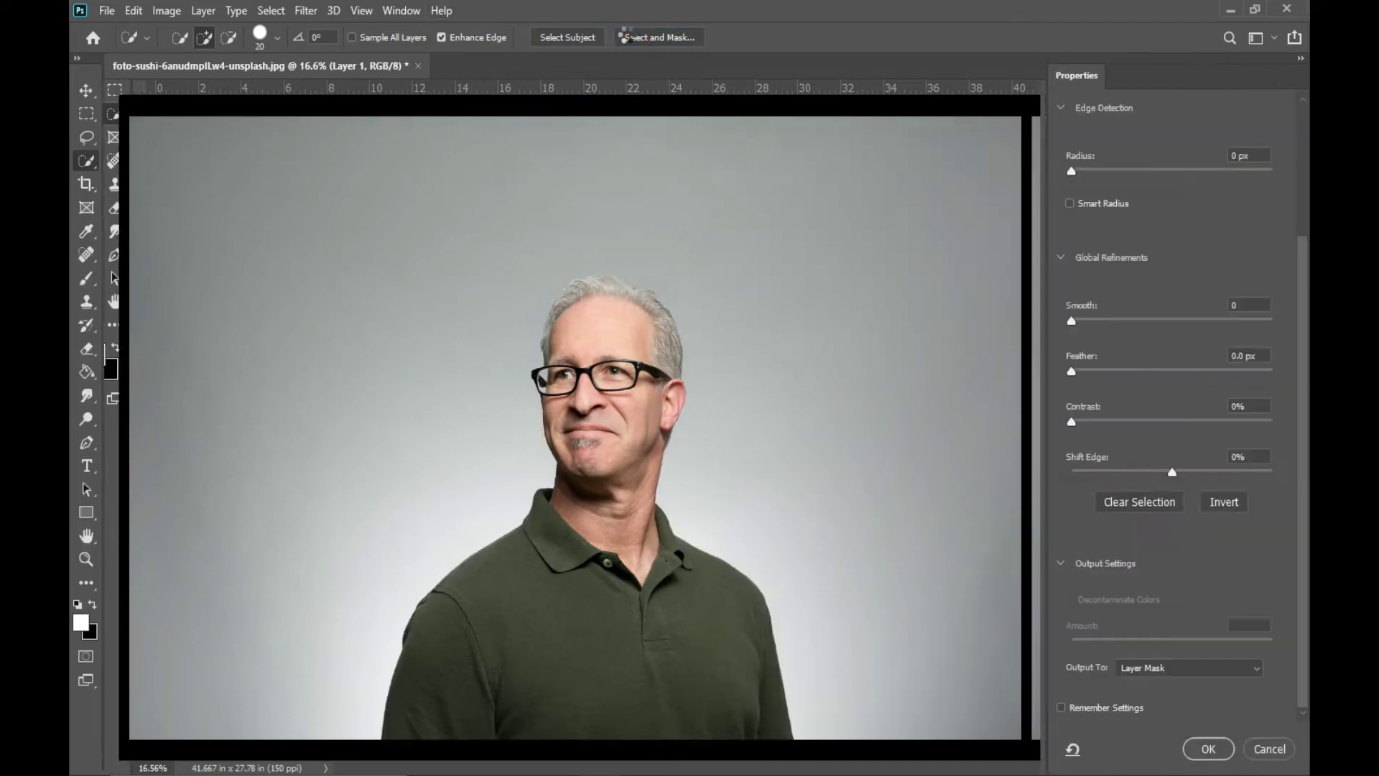
click(86, 115)
scroll(622, 316, up, 4)
key(bracketleft)
click(614, 197)
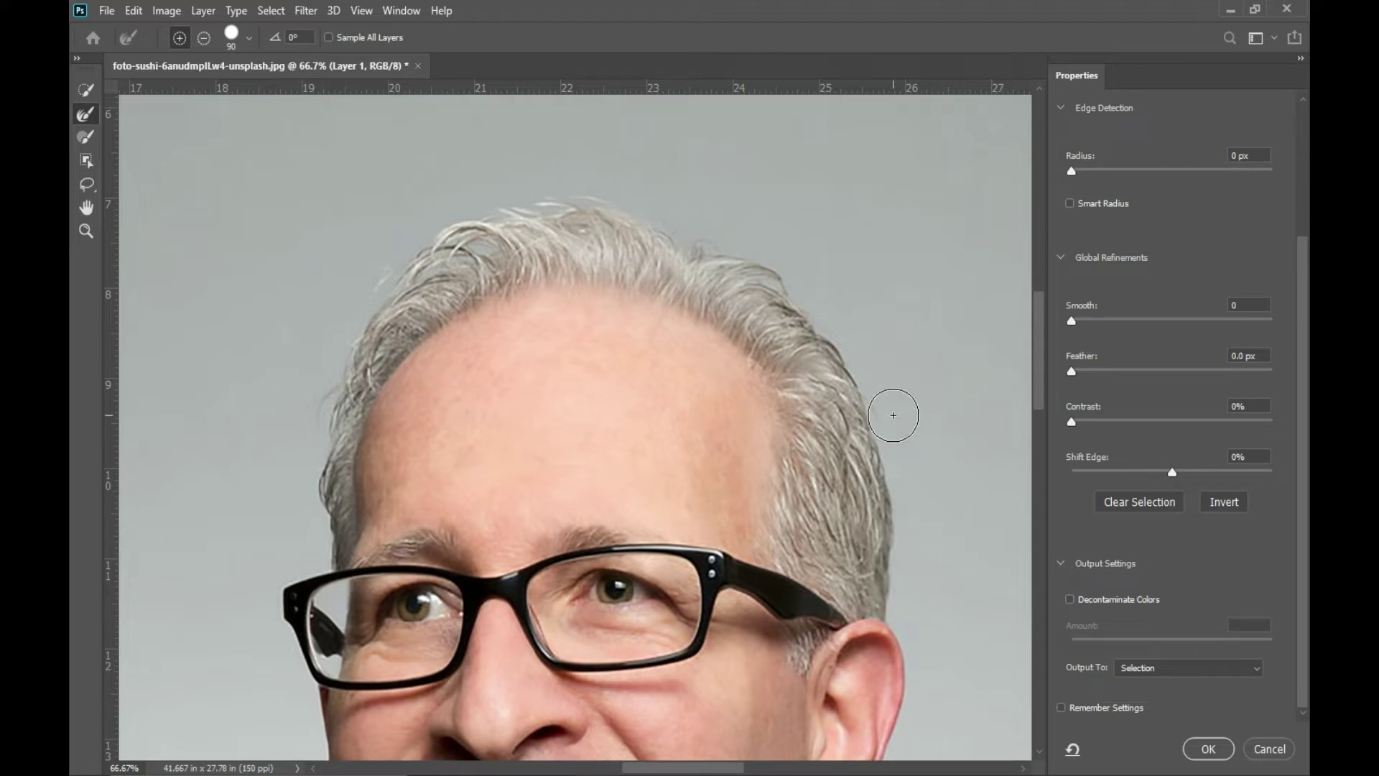
key(ctrl+0)
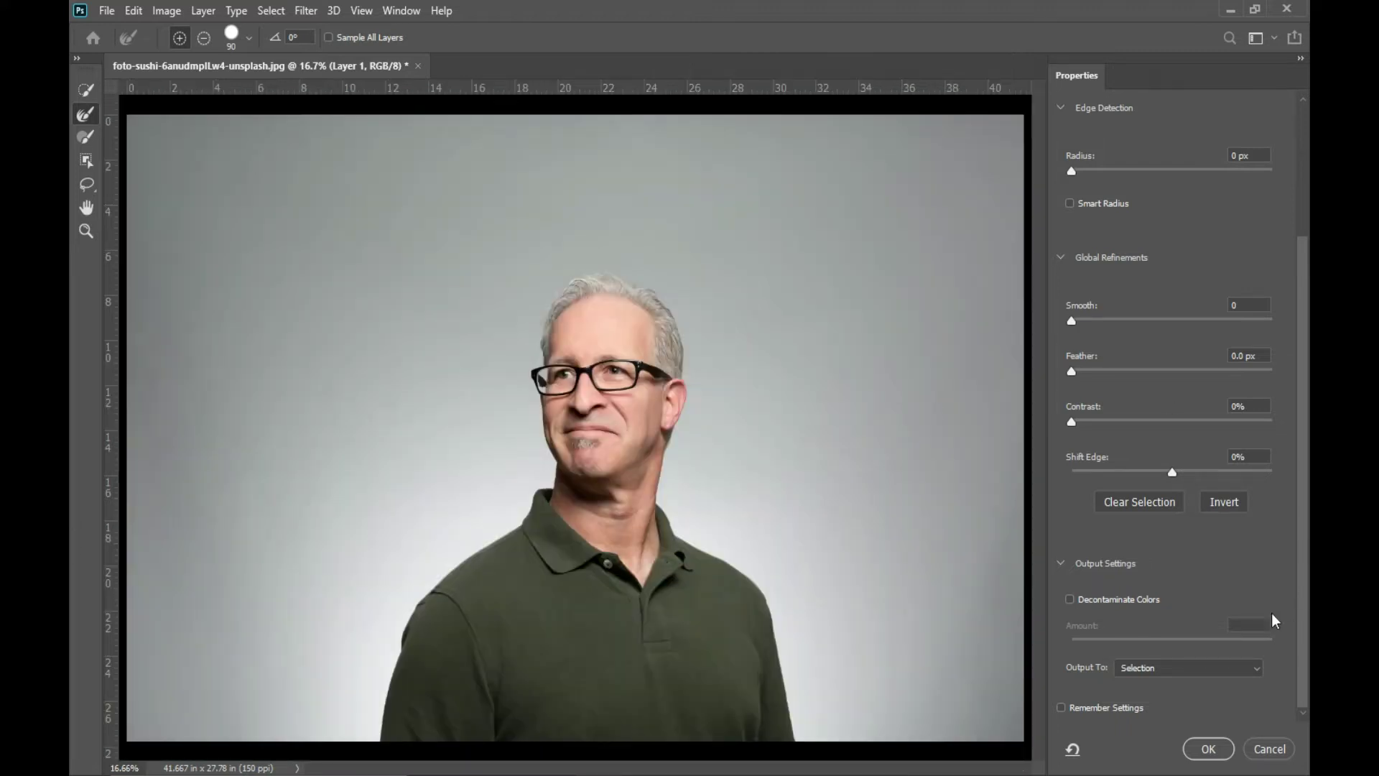
- Output the refined selection as a layer mask on the duplicated layer
click(1219, 668)
click(1194, 696)
key(Return)
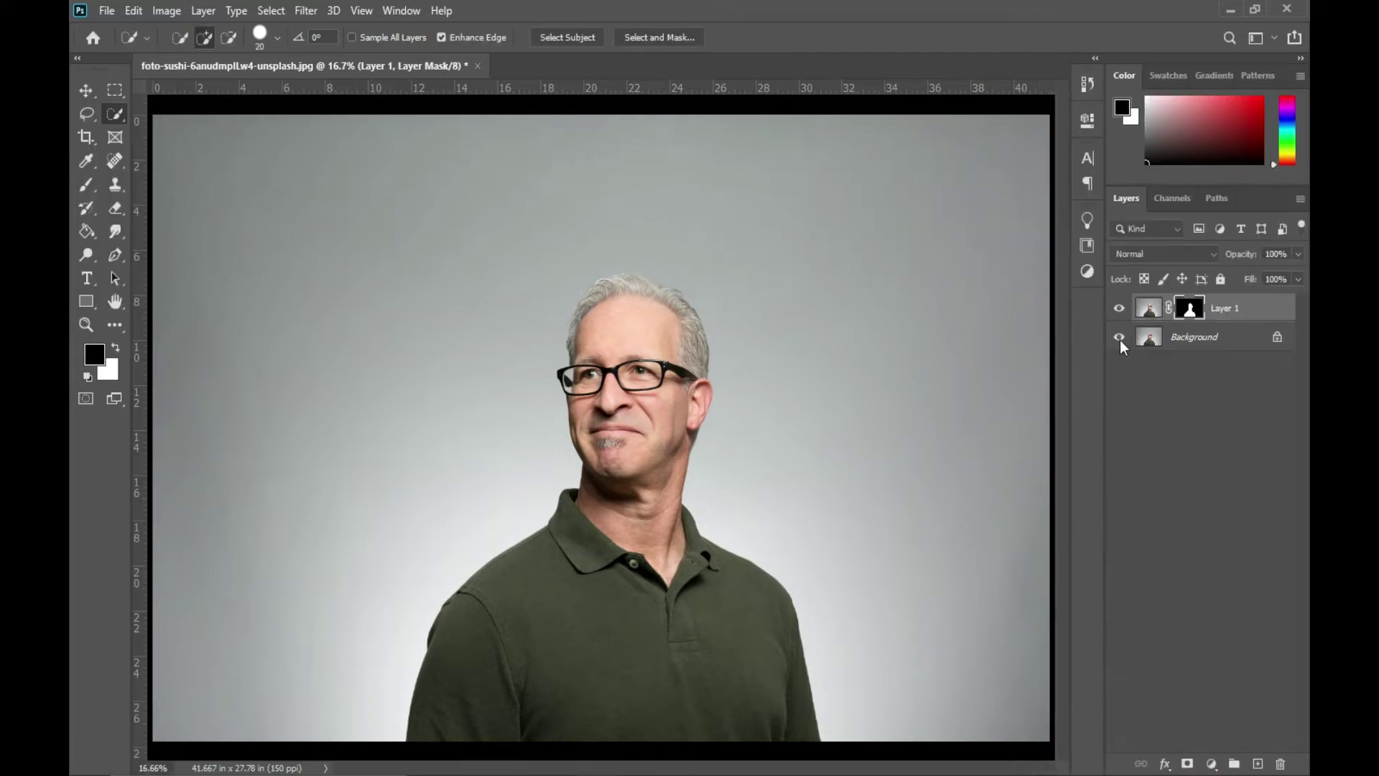
- Hide the Background layer and check the cut-out's hair edge against transparency
click(1119, 337)
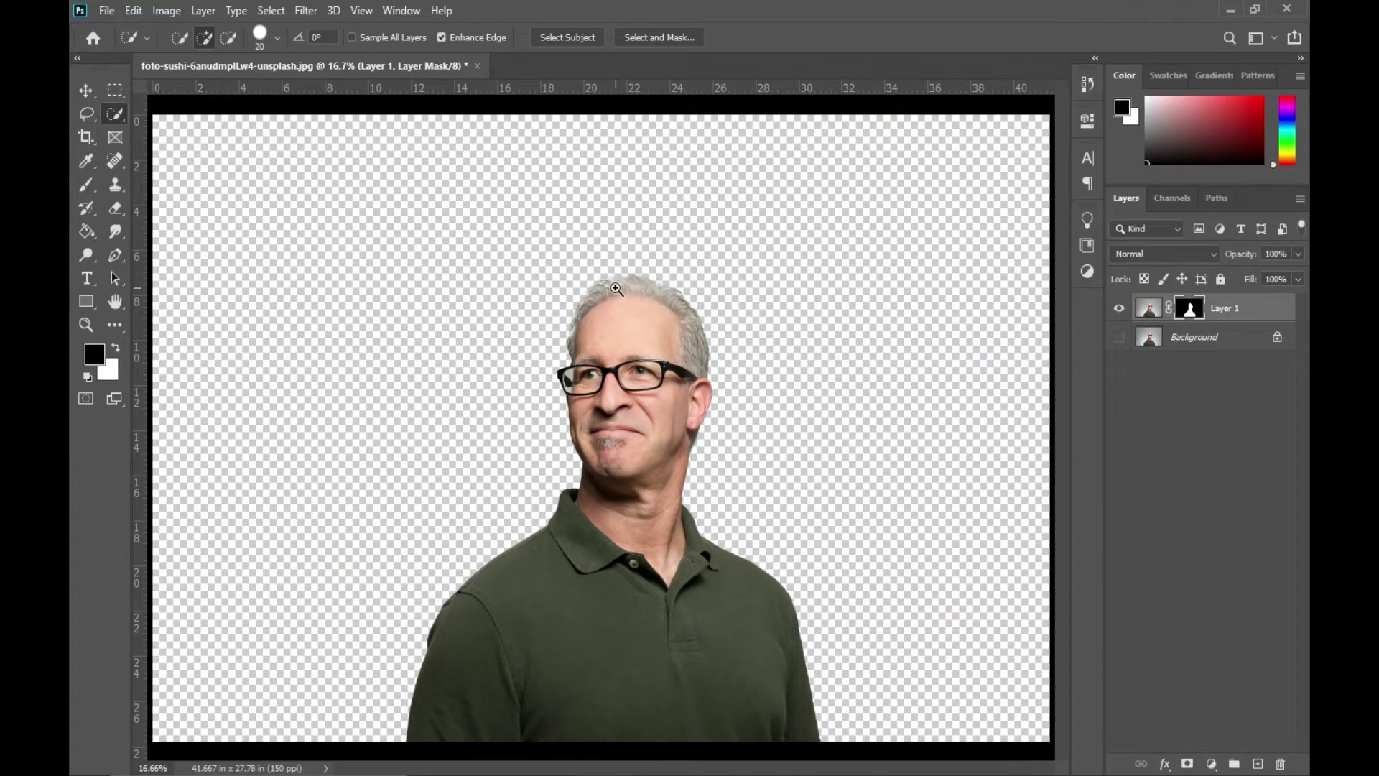
click(615, 288)
click(616, 288)
click(616, 288)
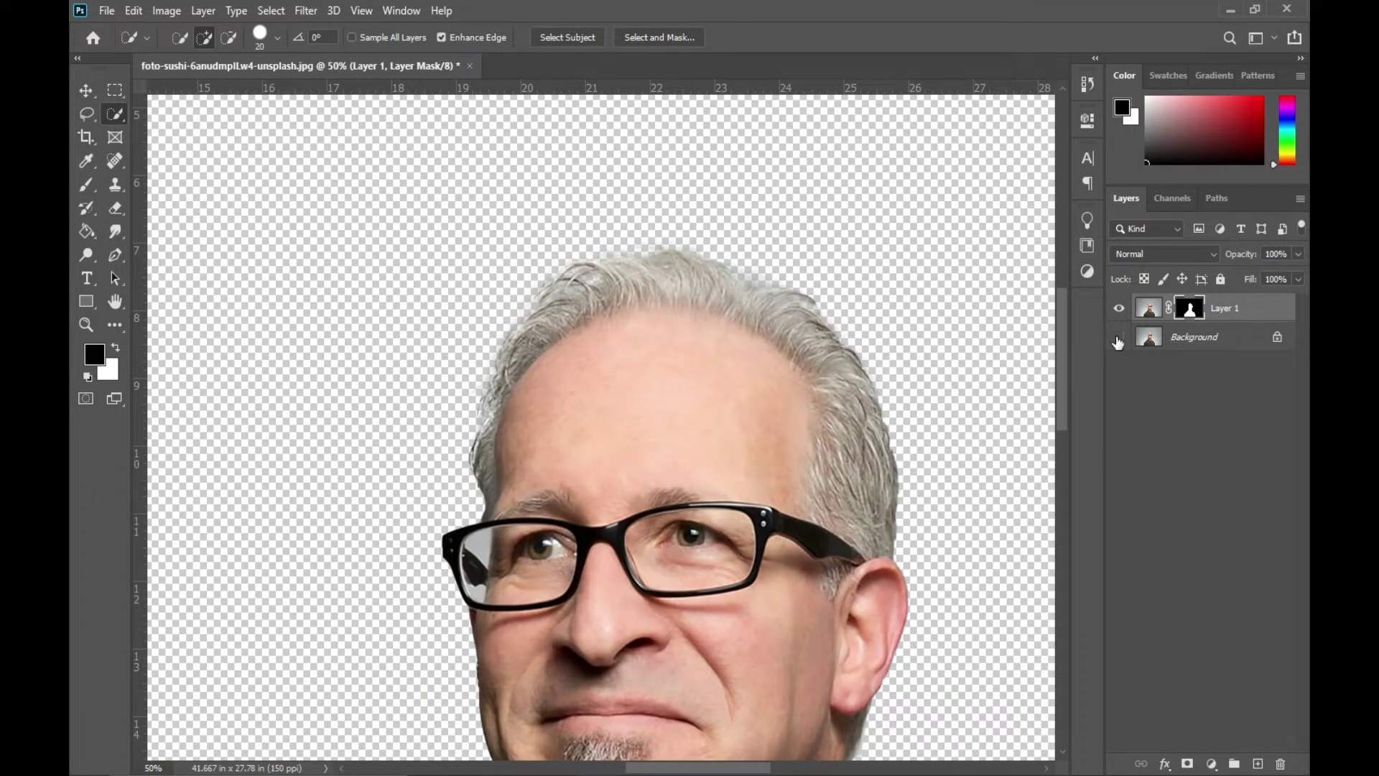
click(1119, 337)
click(1119, 338)
key(ctrl+0)
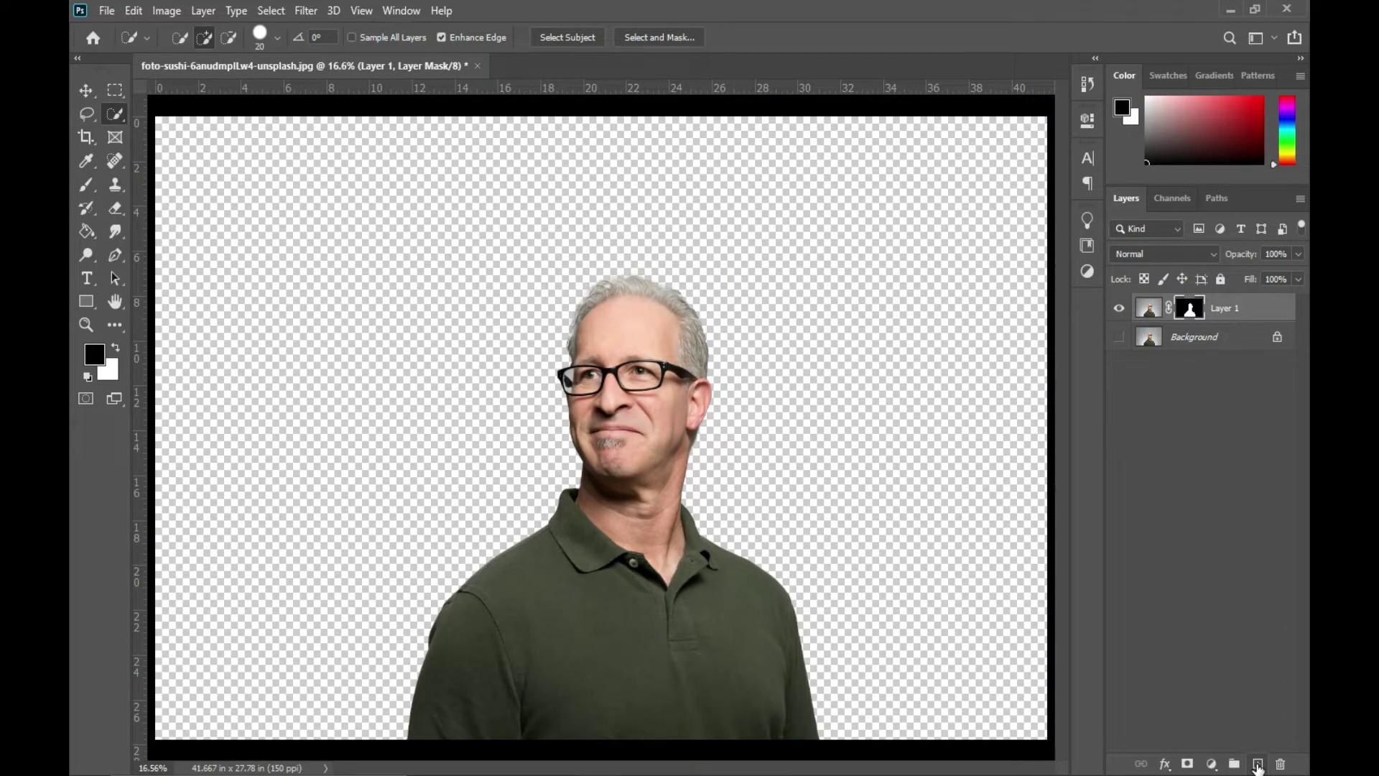
- Add a new empty layer beneath the masked cut-out and make white the foreground colour
click(1258, 764)
key(x)
drag(1218, 311, 1191, 359)
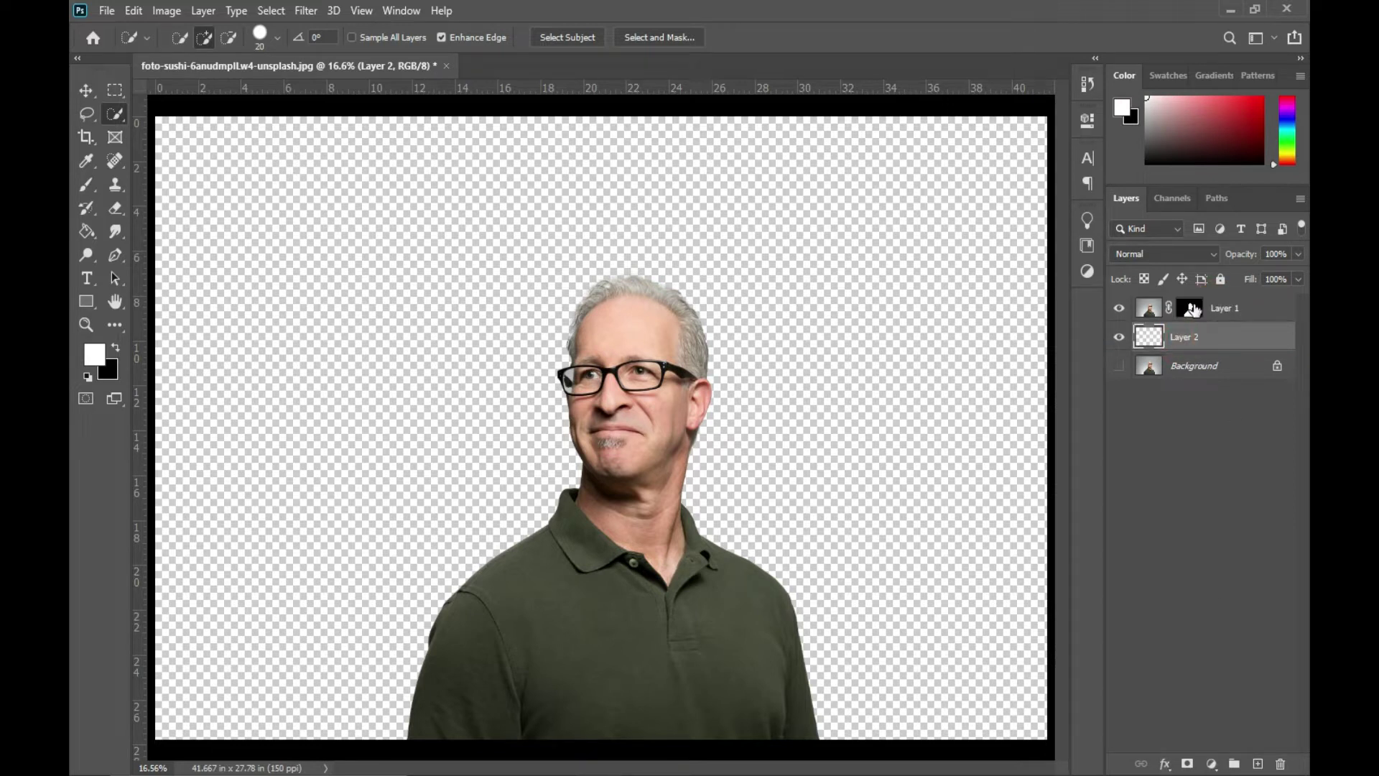
- Apply the layer mask permanently to Layer 1 and fill Layer 2 with white
right_click(1189, 309)
click(1171, 358)
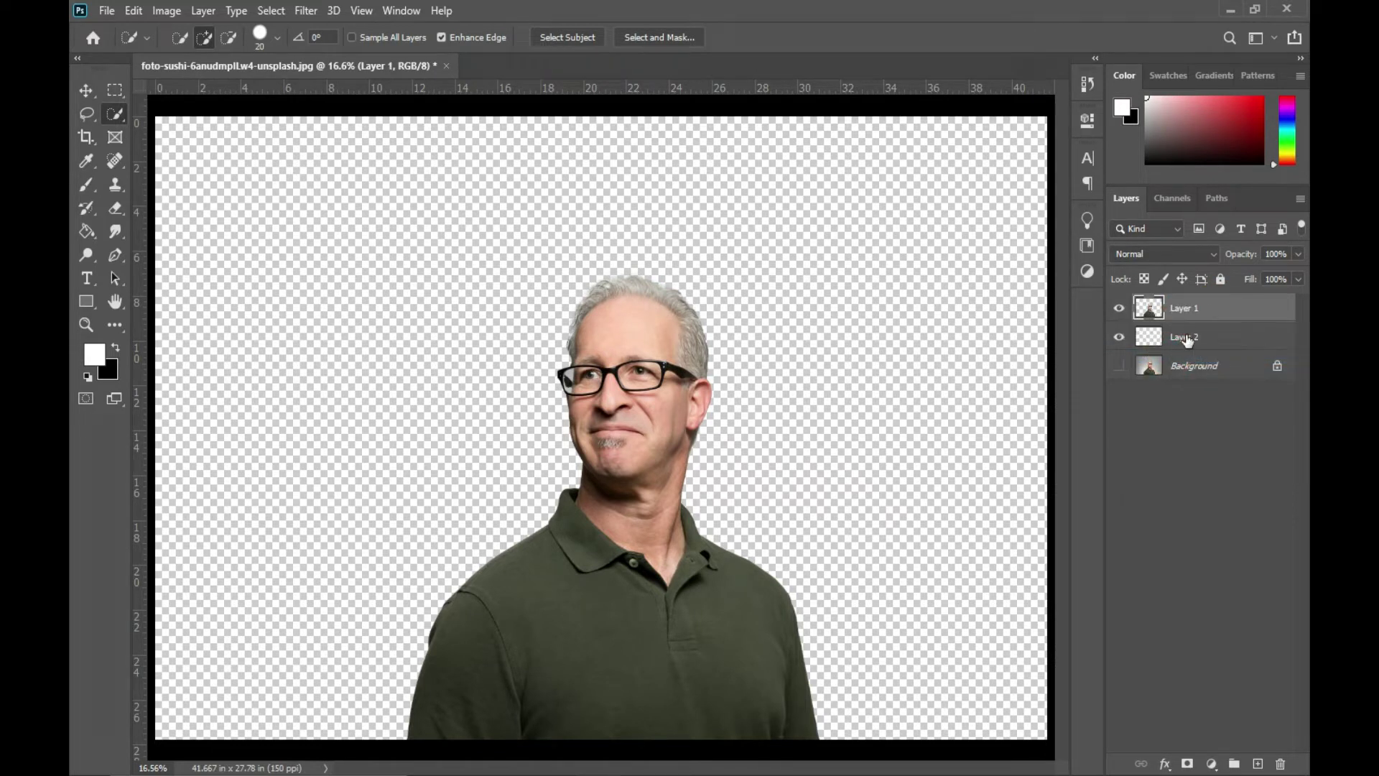
click(1187, 339)
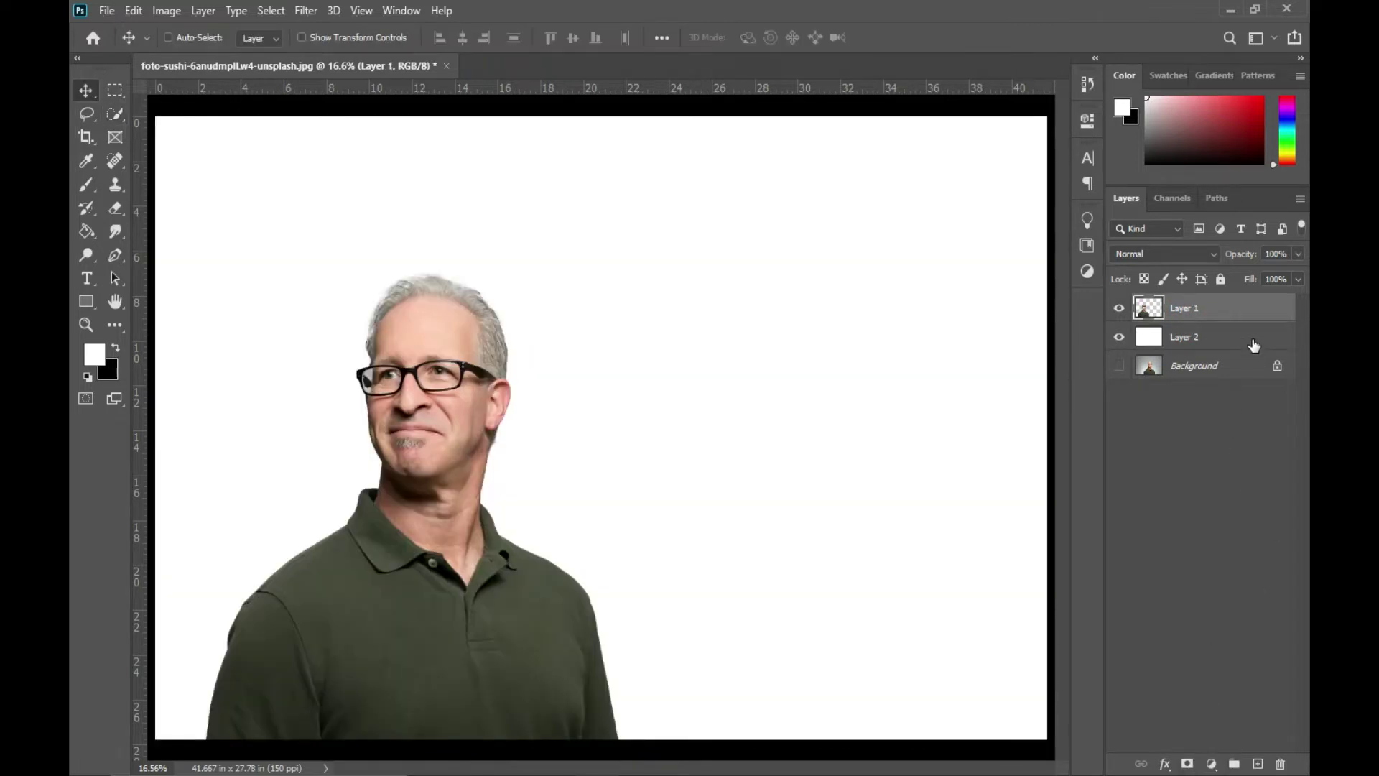
- Give Layer 2 a radial white-to-grey Gradient Overlay, leaving Pattern Overlay off
click(1254, 342)
double_click(1254, 341)
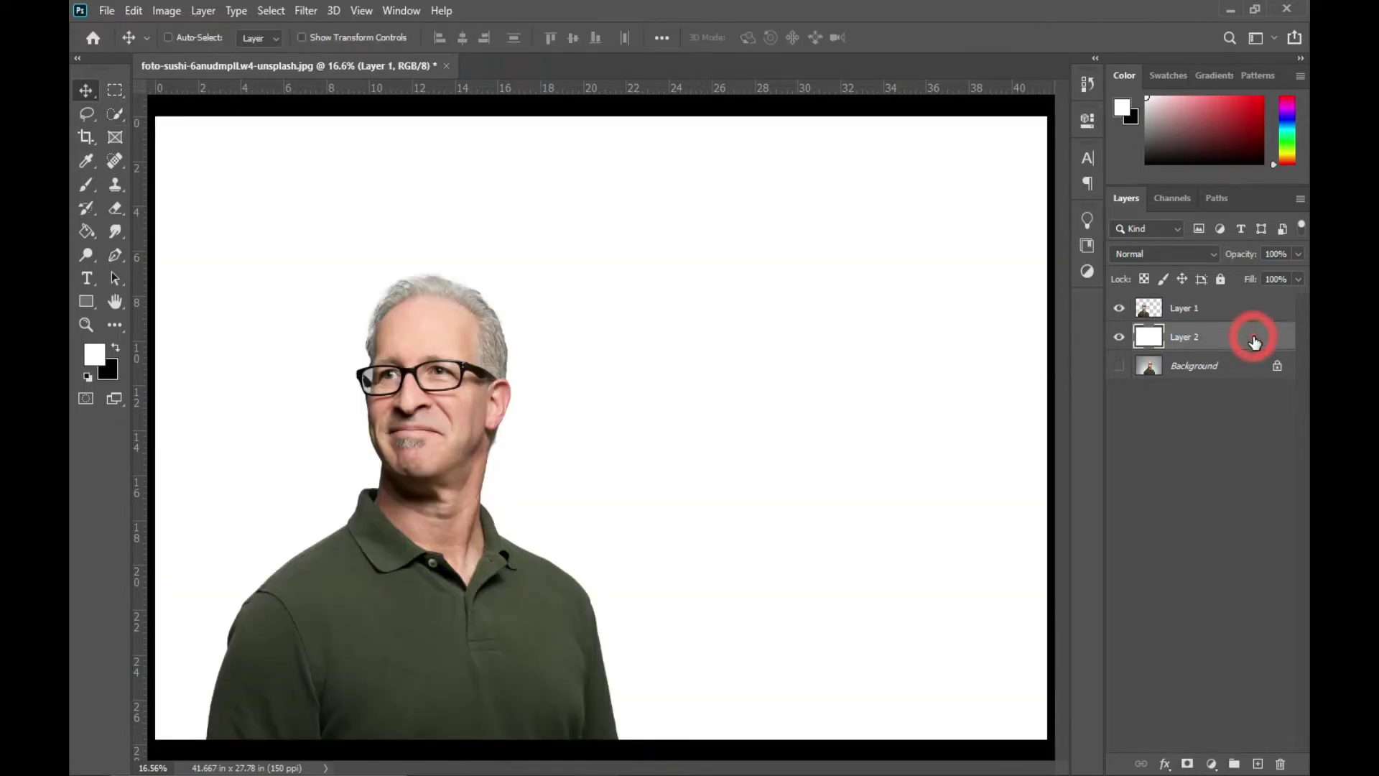
click(703, 422)
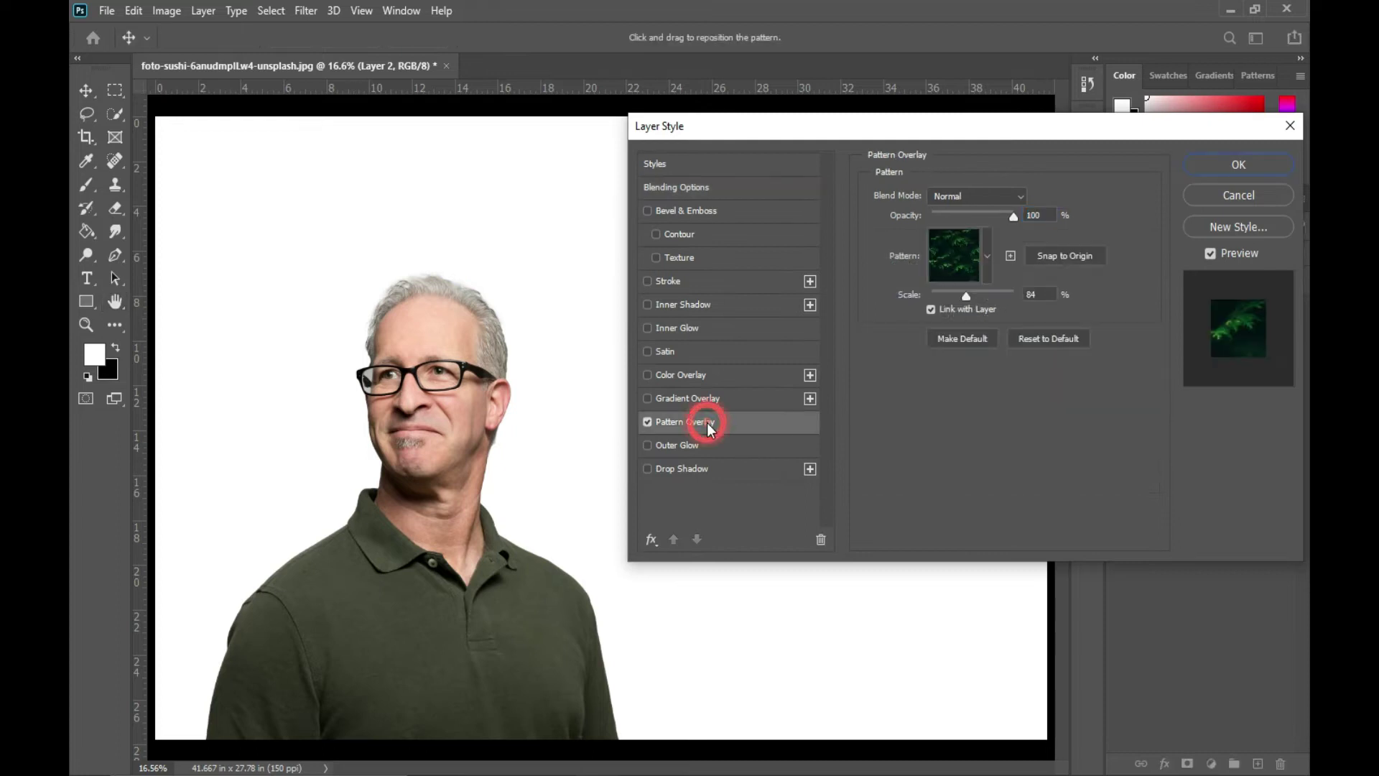
click(647, 422)
click(665, 400)
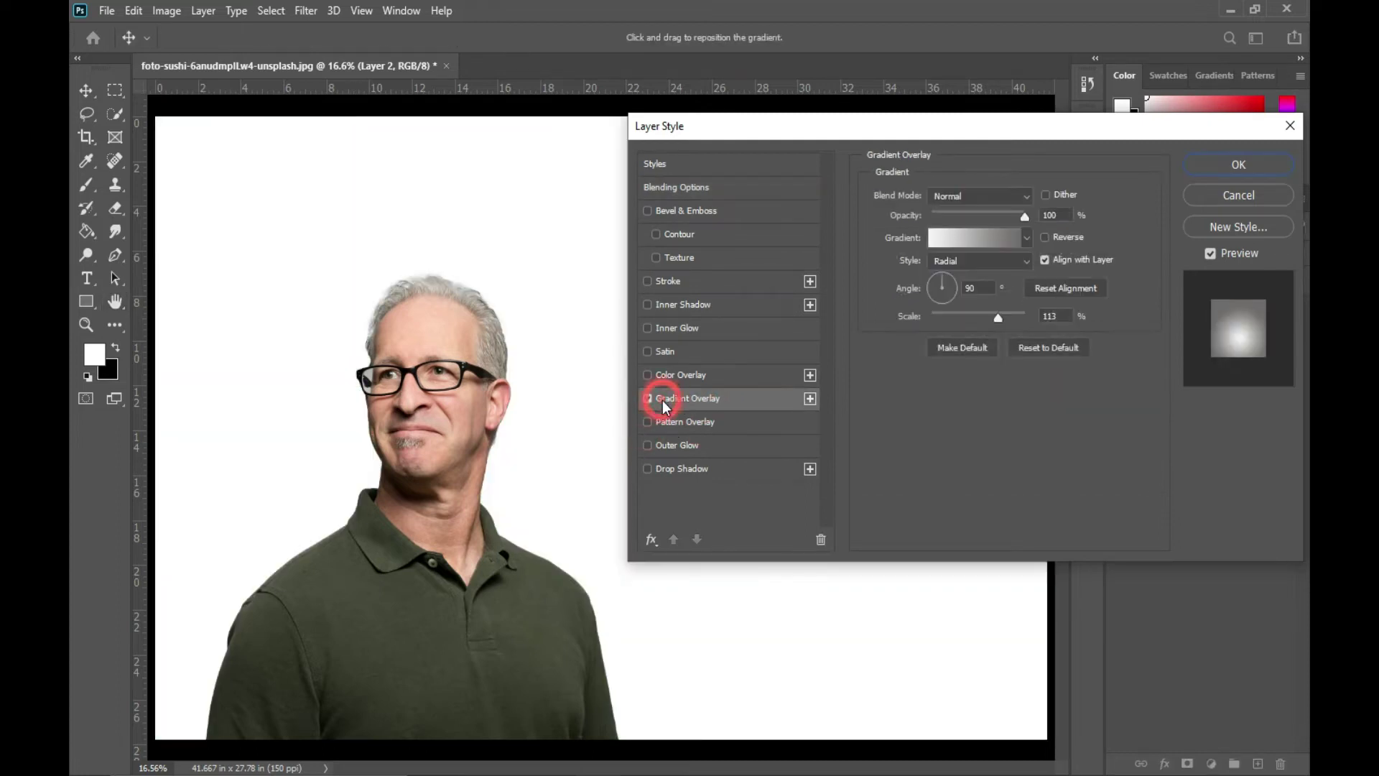
click(1257, 161)
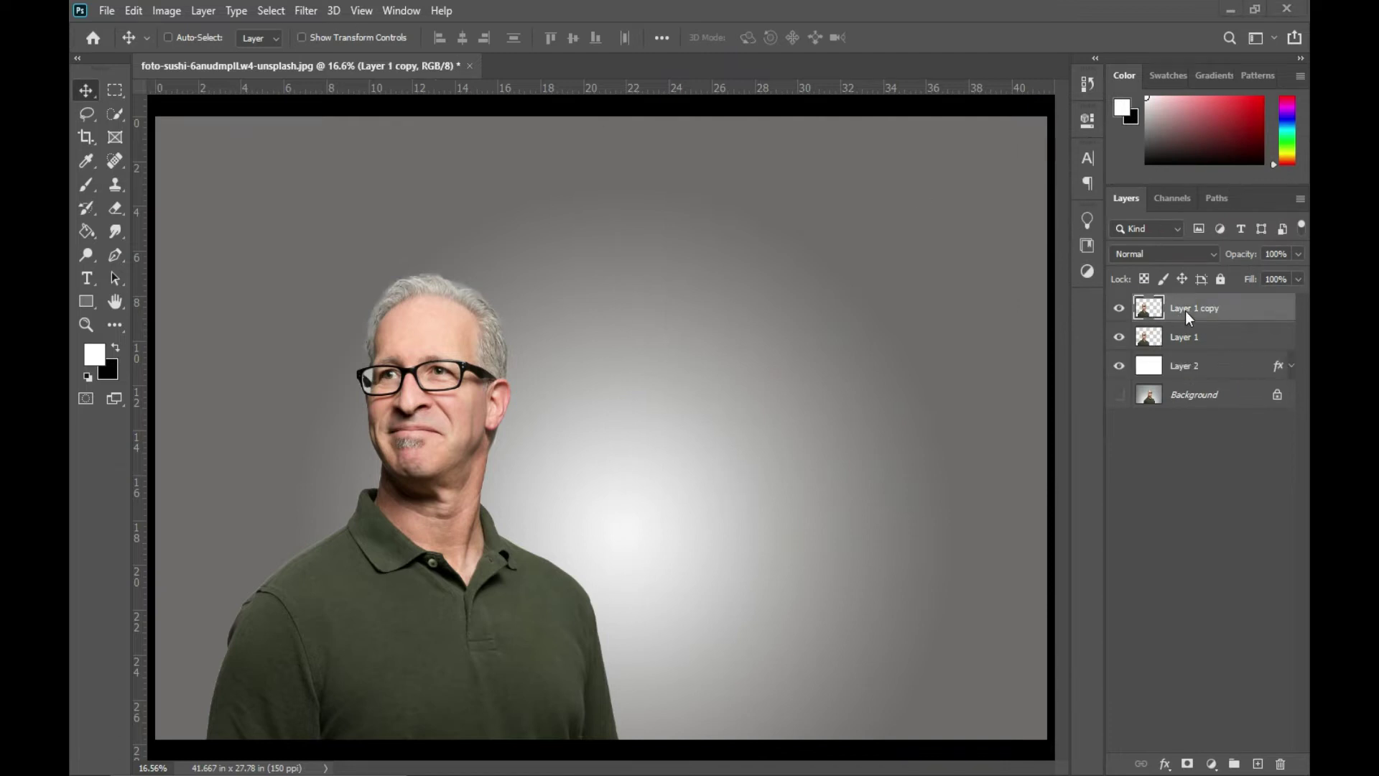
- Set up Smart Sharpen on Layer 1 copy with amount 240%, radius 3 px and noise reduction 30%
click(302, 10)
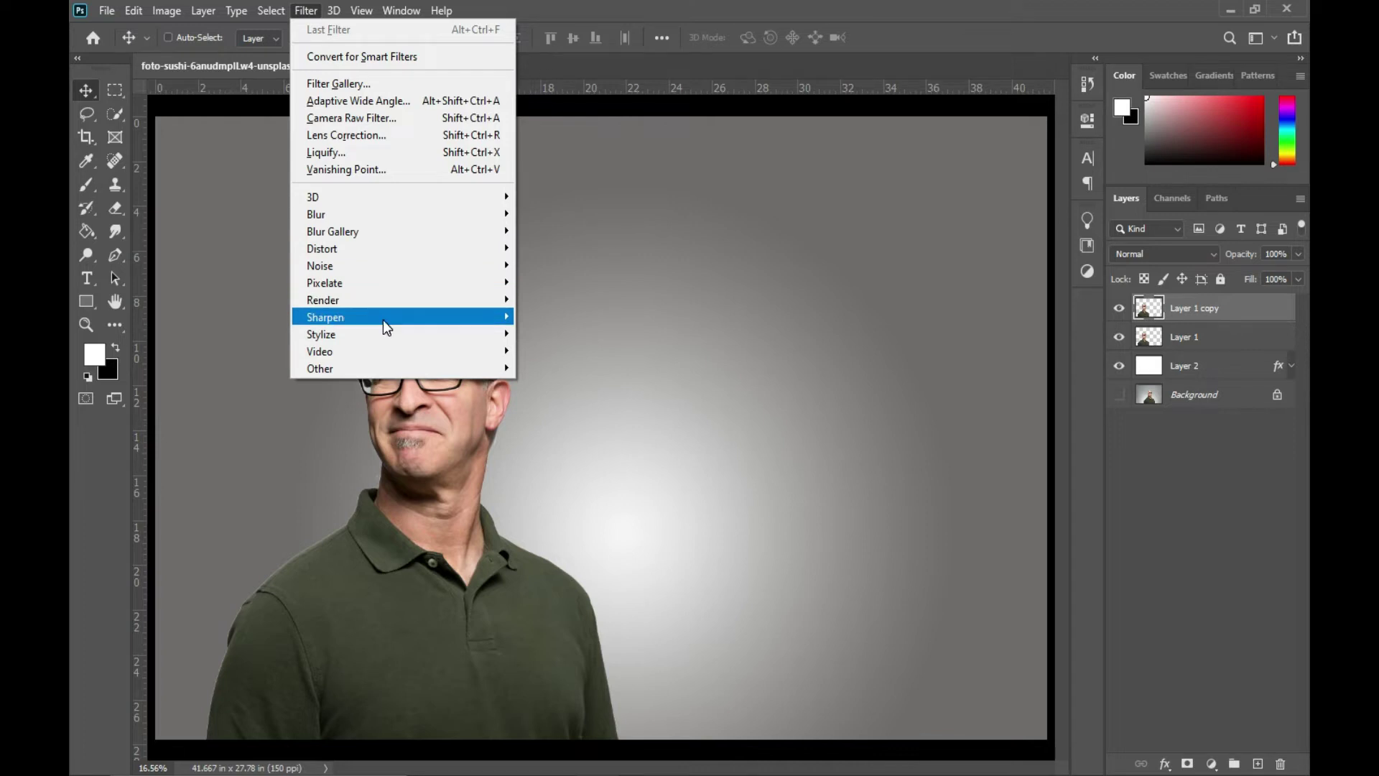
mouse_move(383, 321)
click(598, 385)
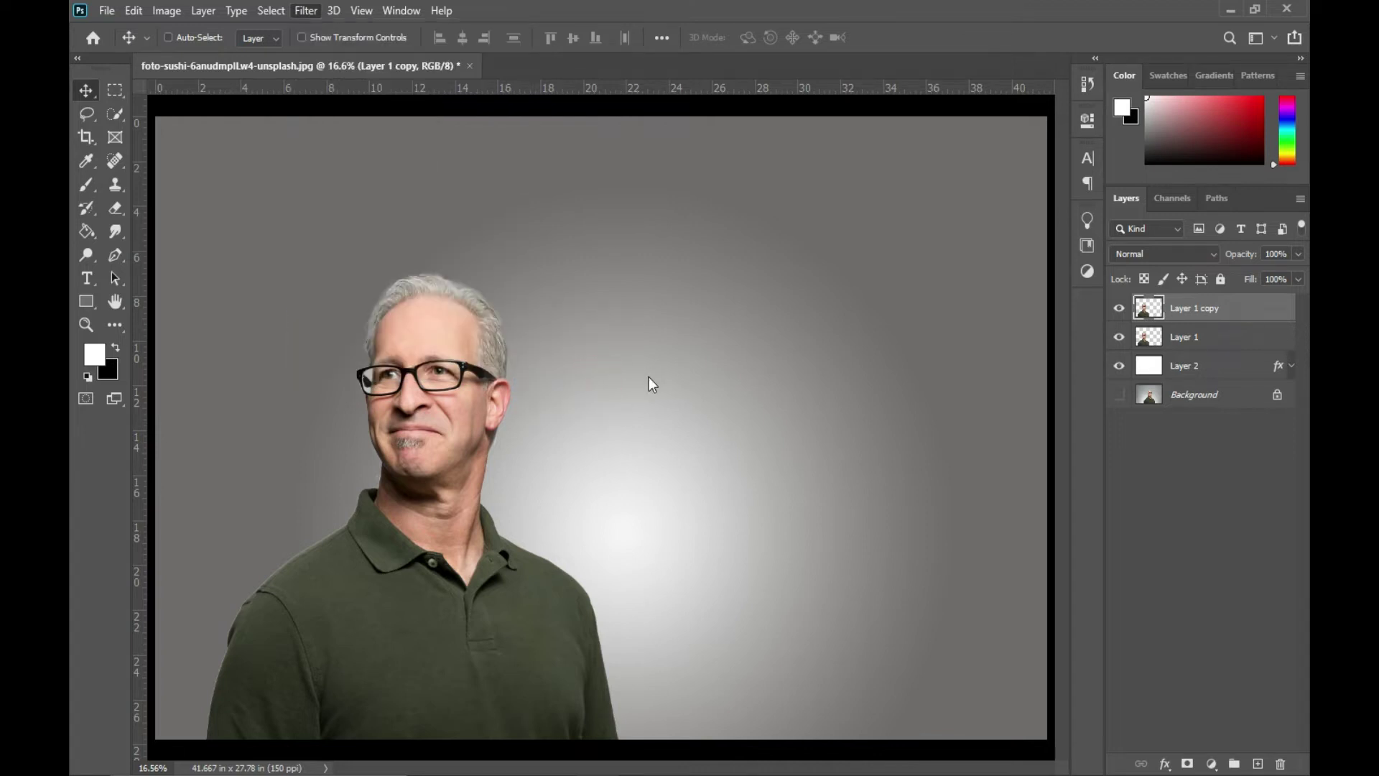
click(883, 234)
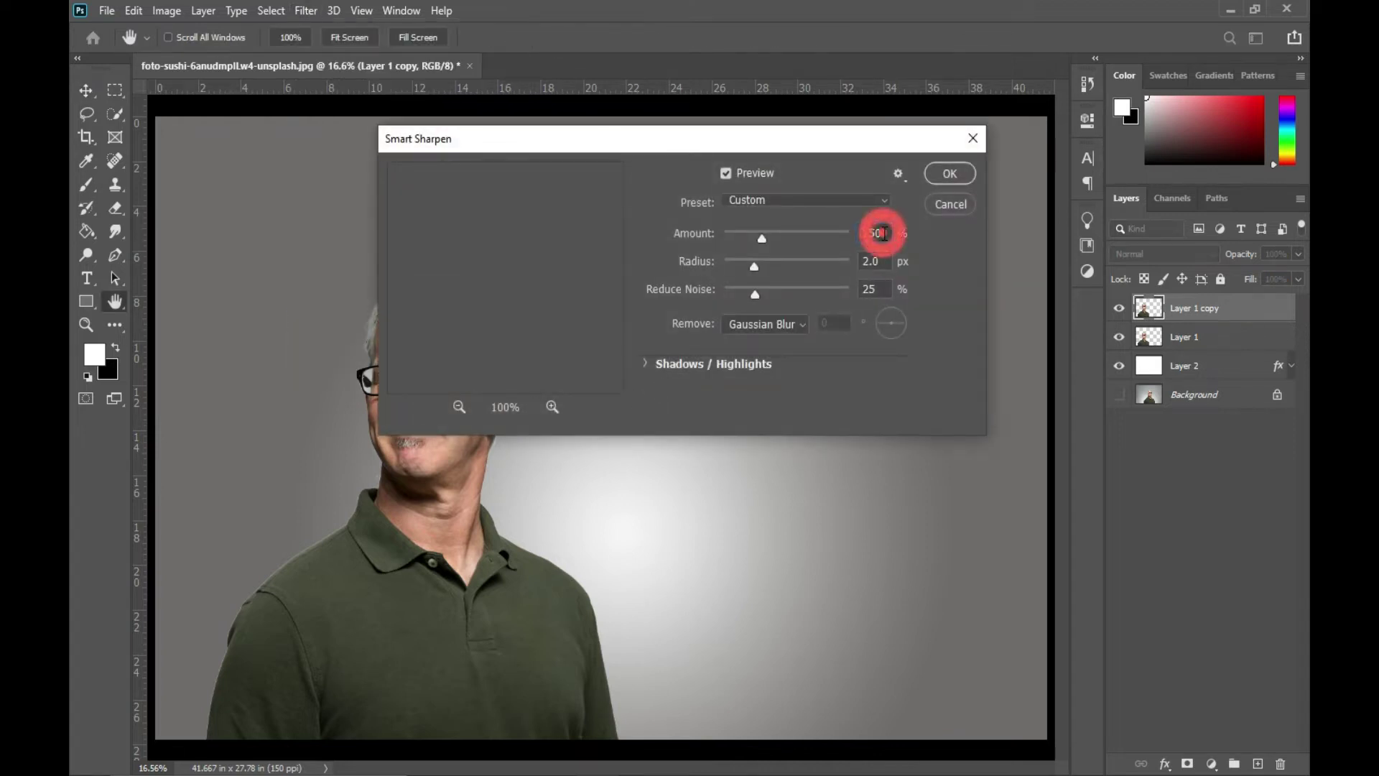
double_click(883, 234)
text(2)
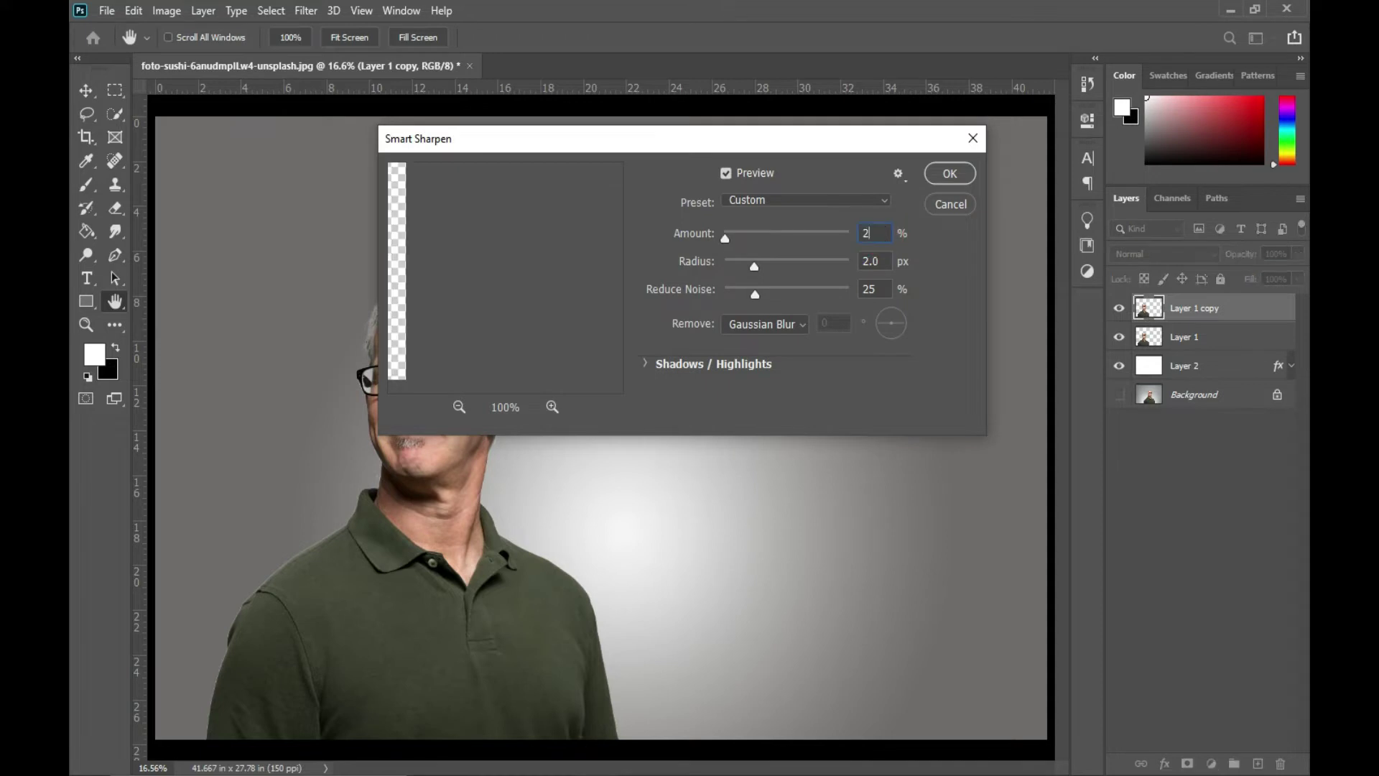
text(40)
key(Tab)
text(3)
key(Tab)
text(30)
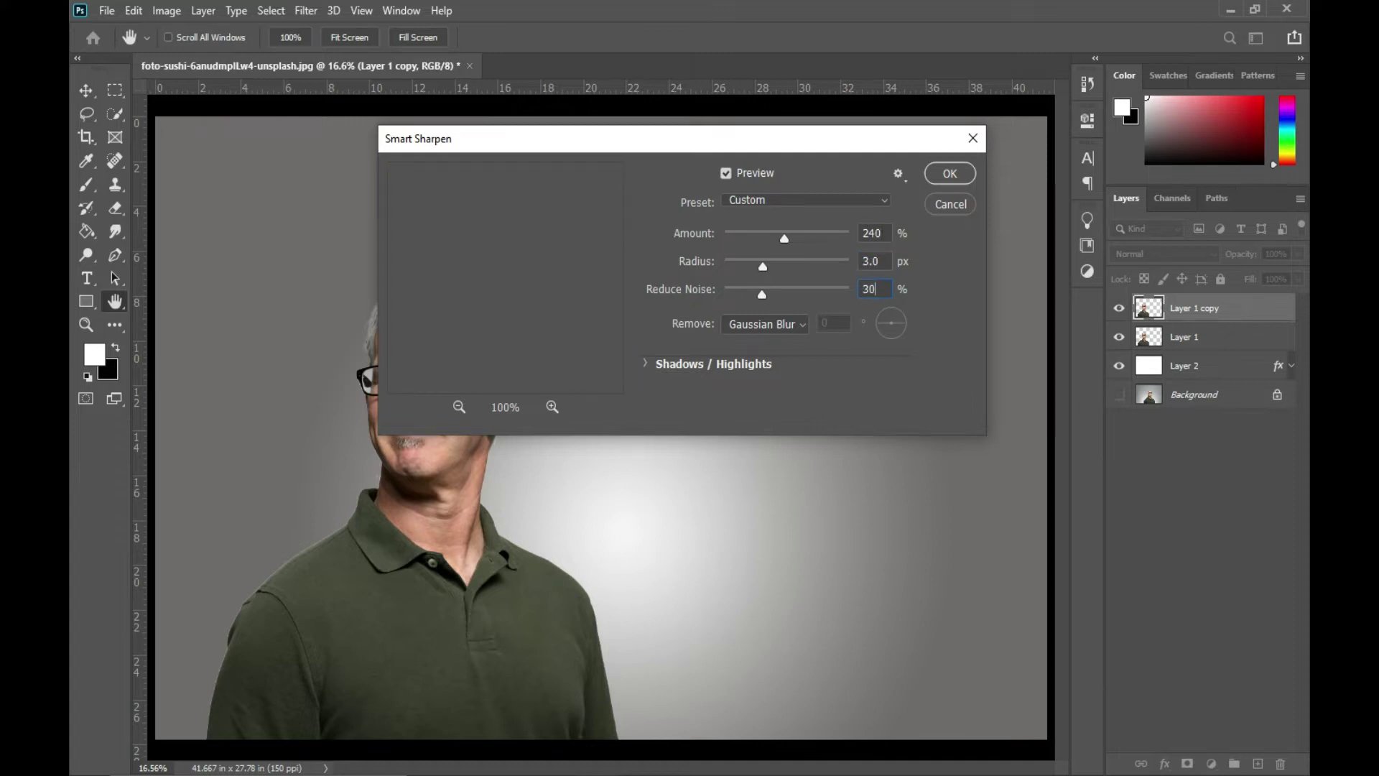
- Keep Gaussian Blur as the blur type to remove, check the face in the 33% preview, and apply the sharpening
click(803, 327)
click(805, 332)
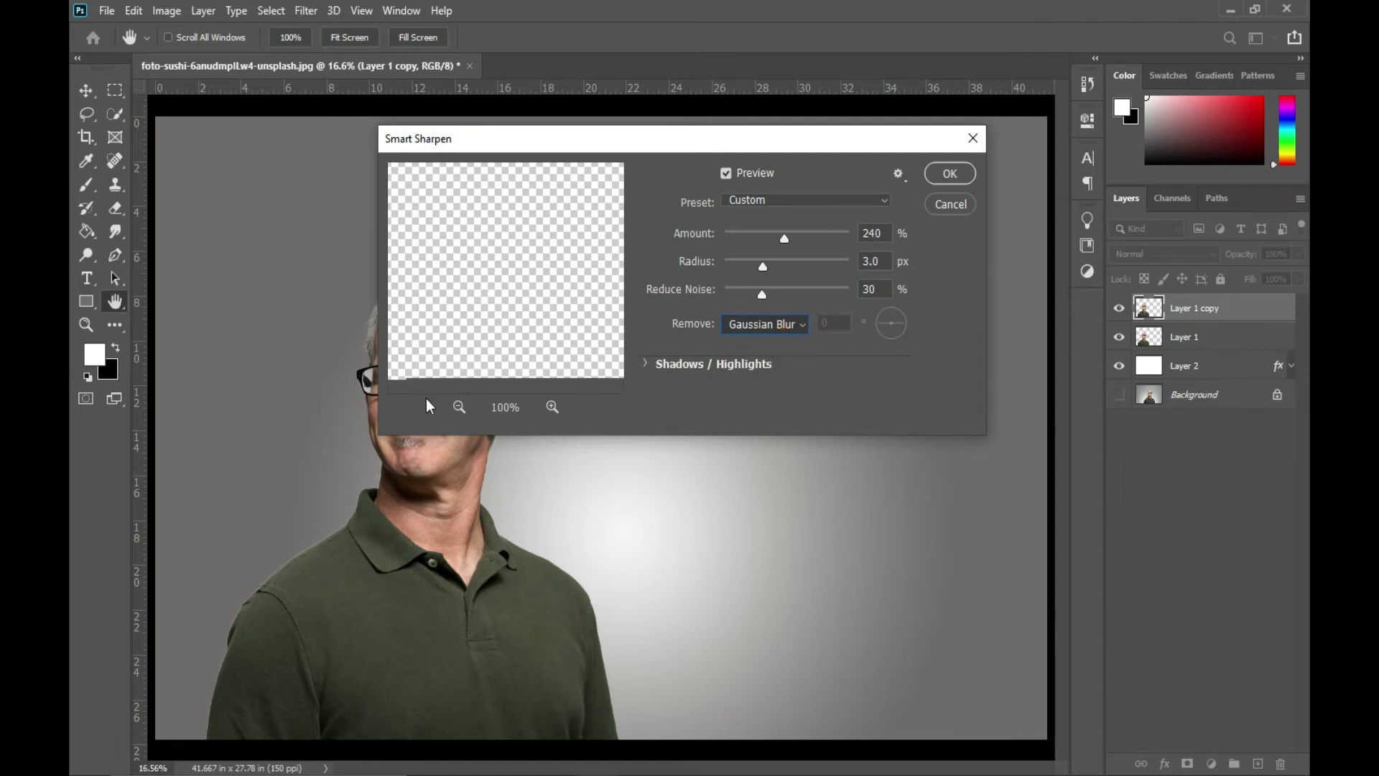
click(459, 408)
click(459, 407)
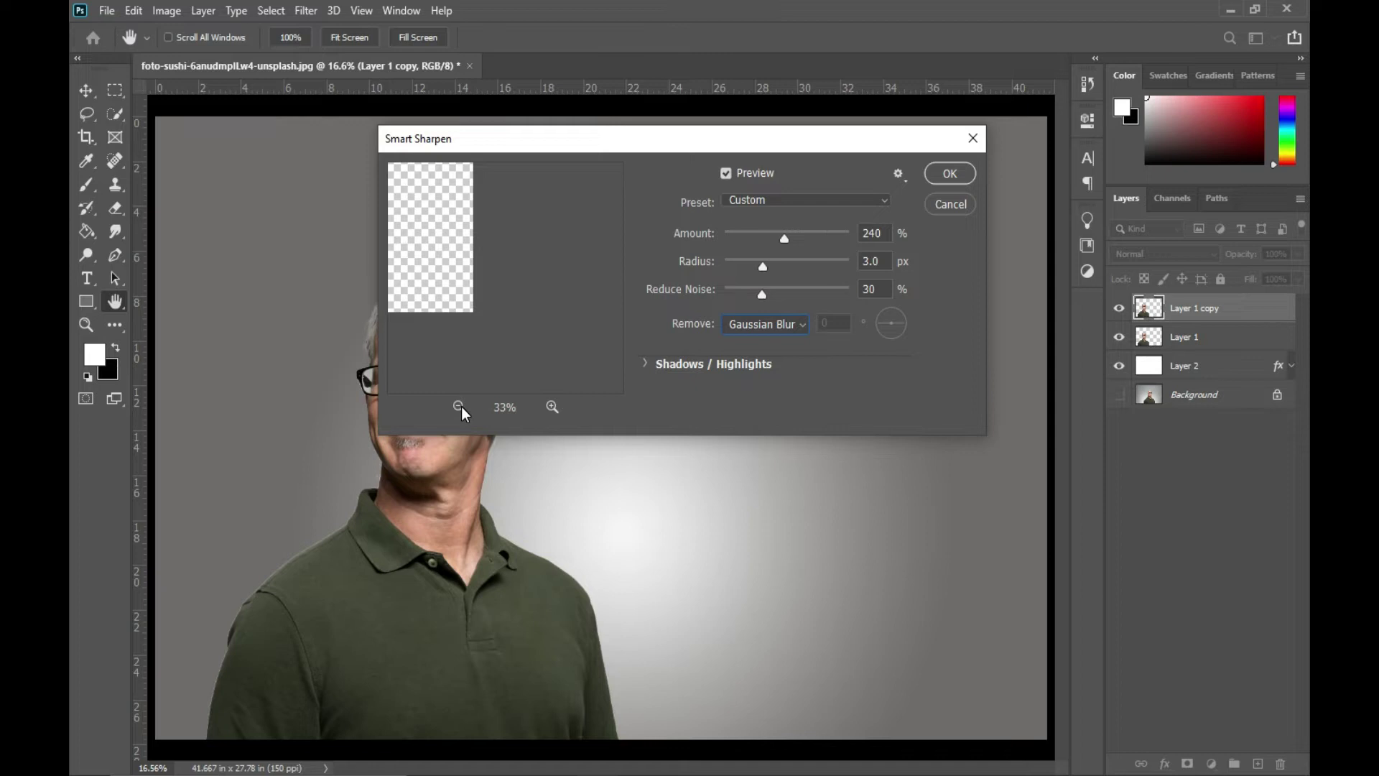
drag(456, 281, 548, 270)
drag(425, 273, 530, 299)
drag(415, 251, 582, 325)
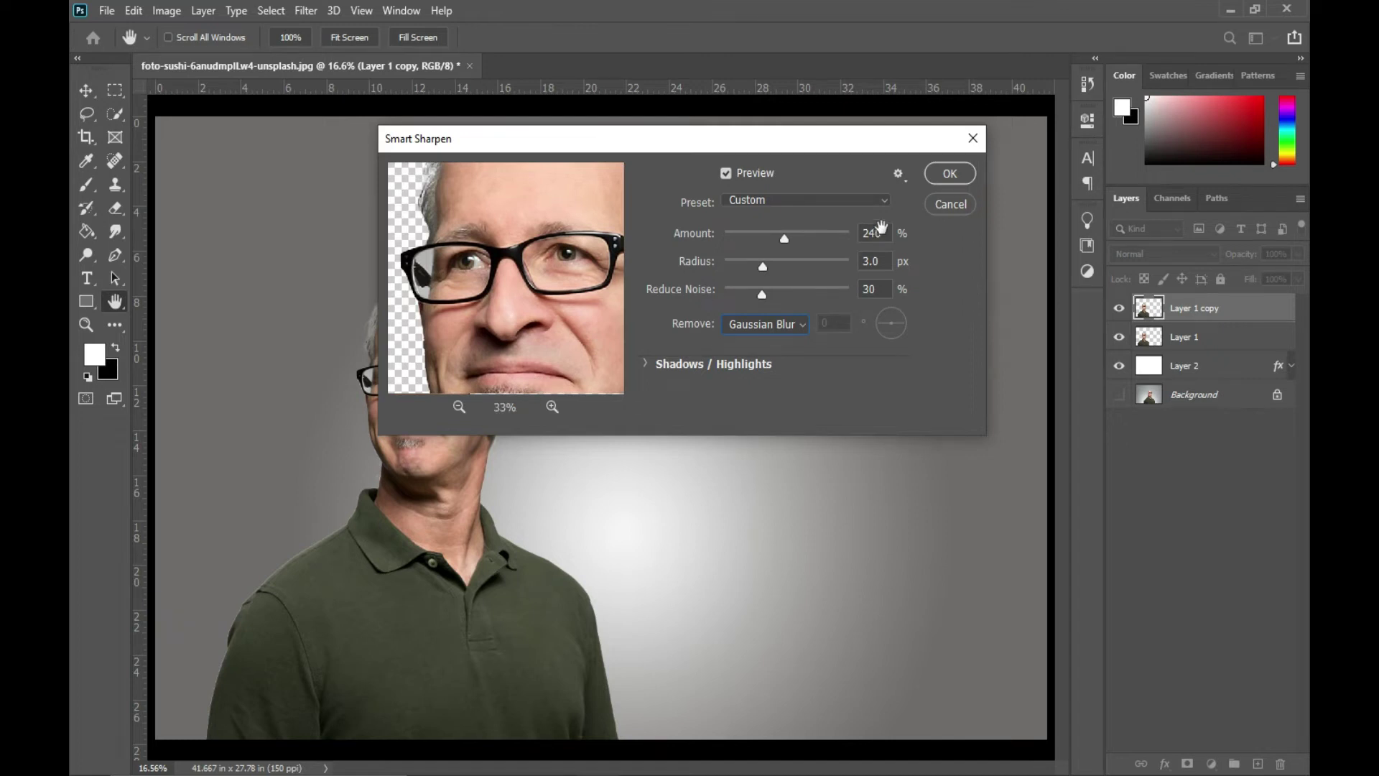
click(950, 174)
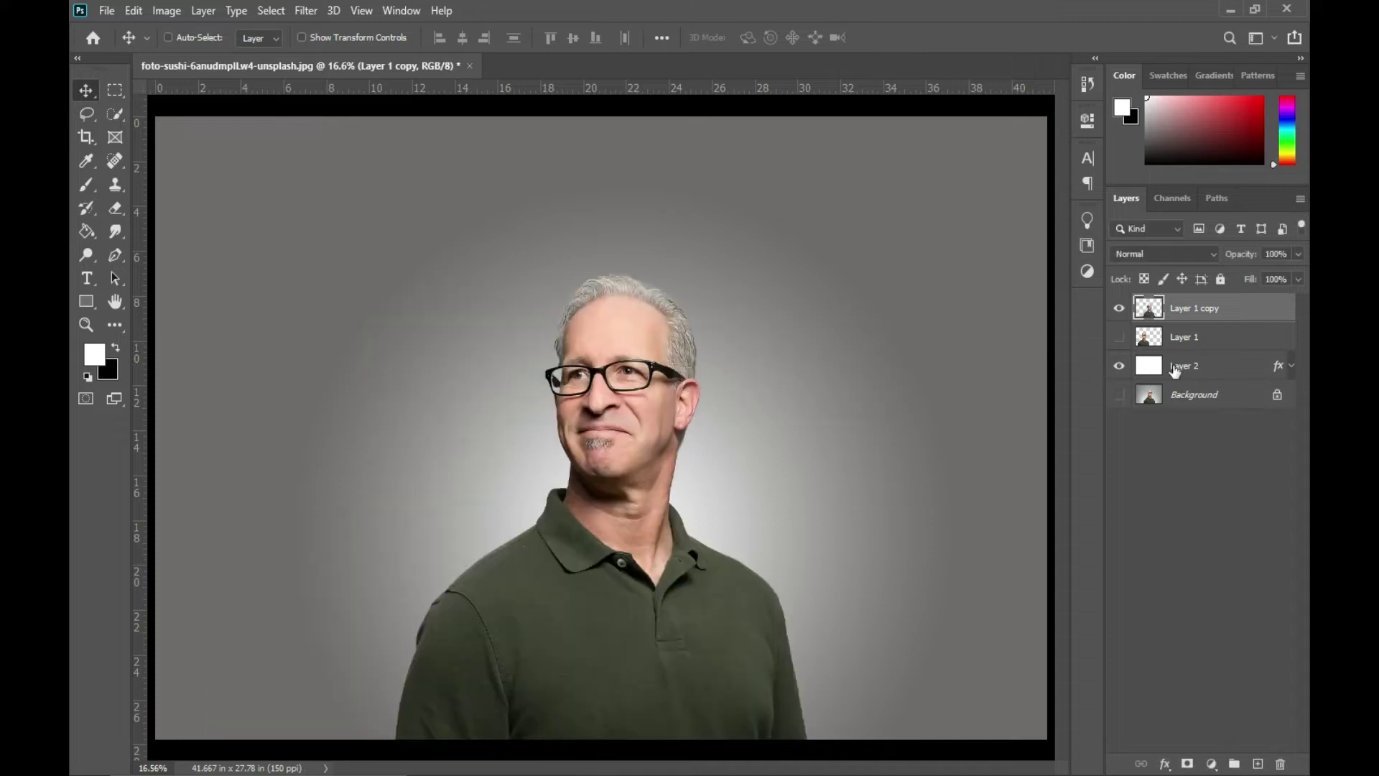
- Move the hidden Layer 1 below Layer 2 in the layer stack
mouse_move(1195, 344)
mouse_down()
mouse_move(1187, 369)
mouse_move(1189, 355)
mouse_up()
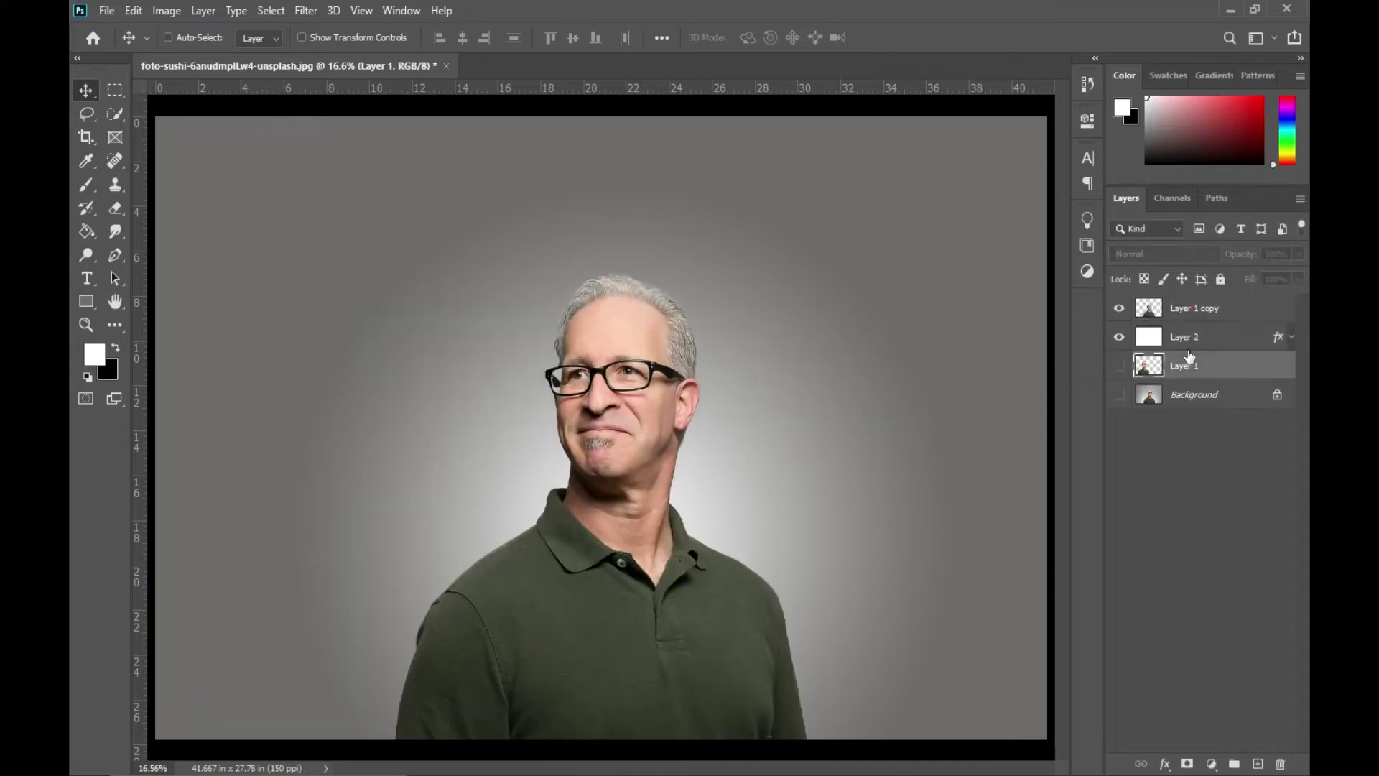
- Apply the Diffuse filter in Anisotropic mode to Layer 1 copy
click(1195, 309)
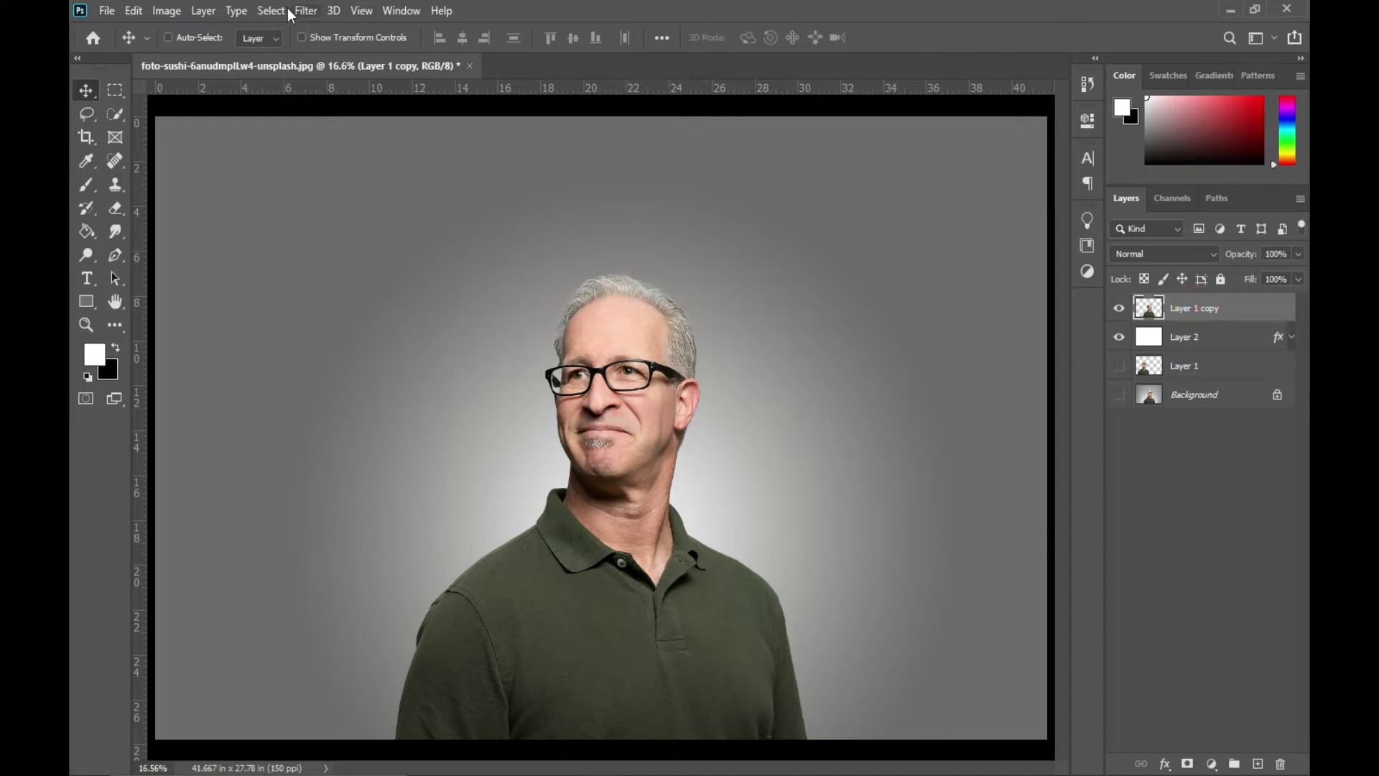
click(314, 12)
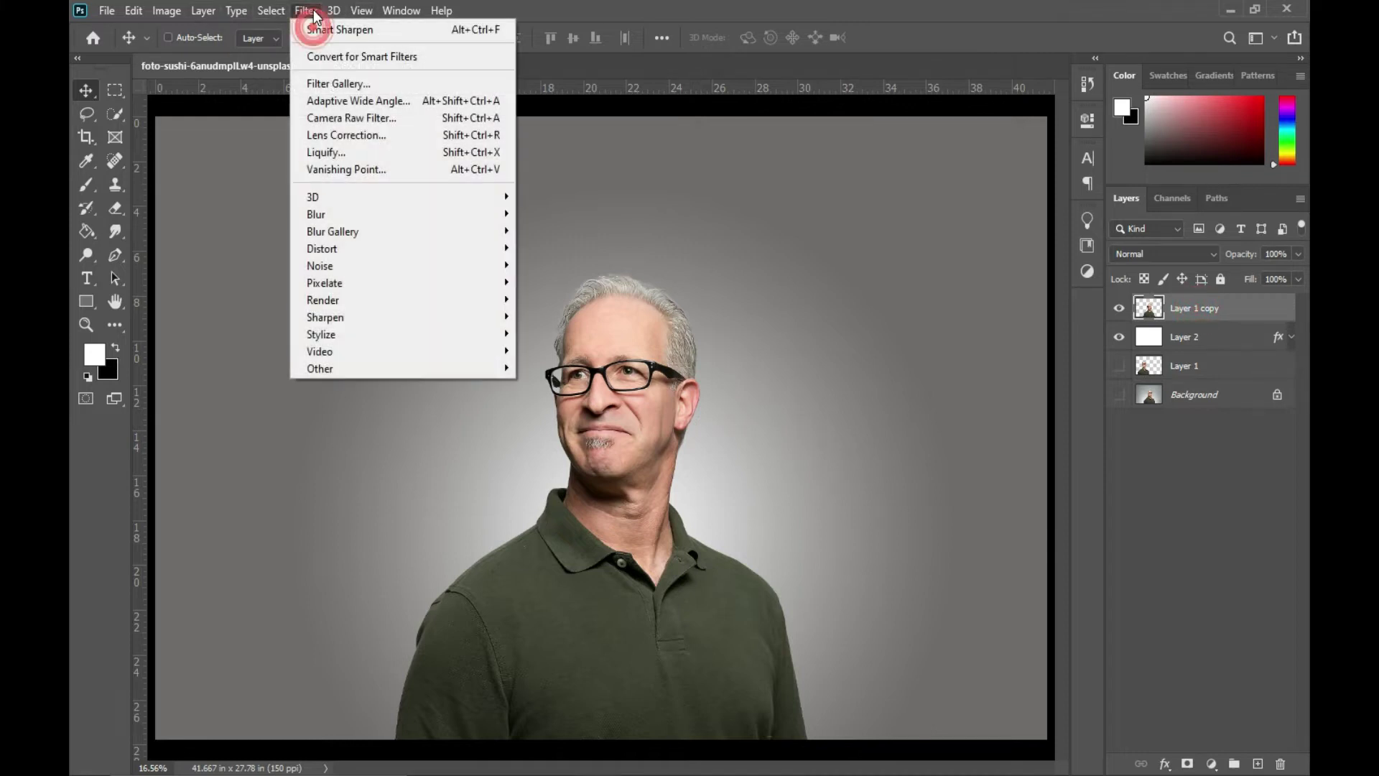
mouse_move(368, 266)
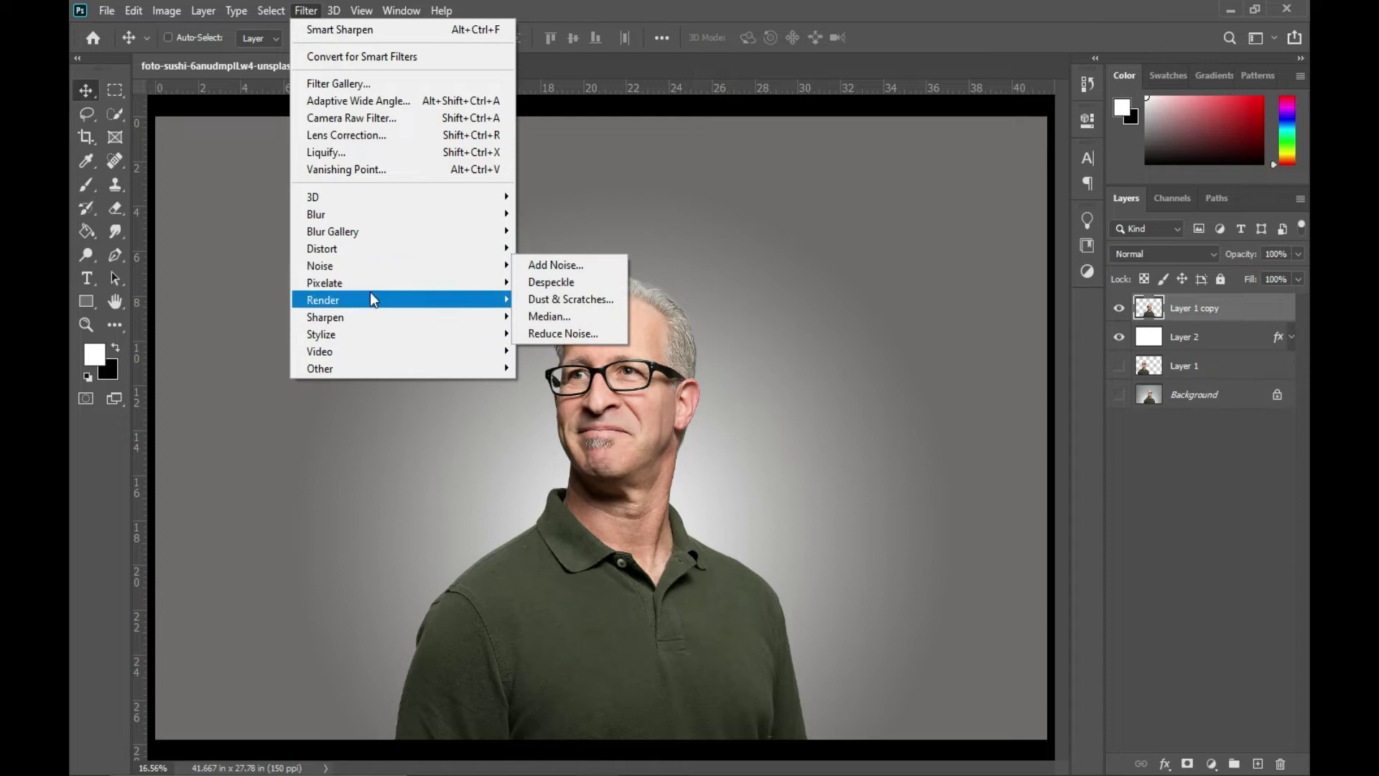
mouse_move(370, 334)
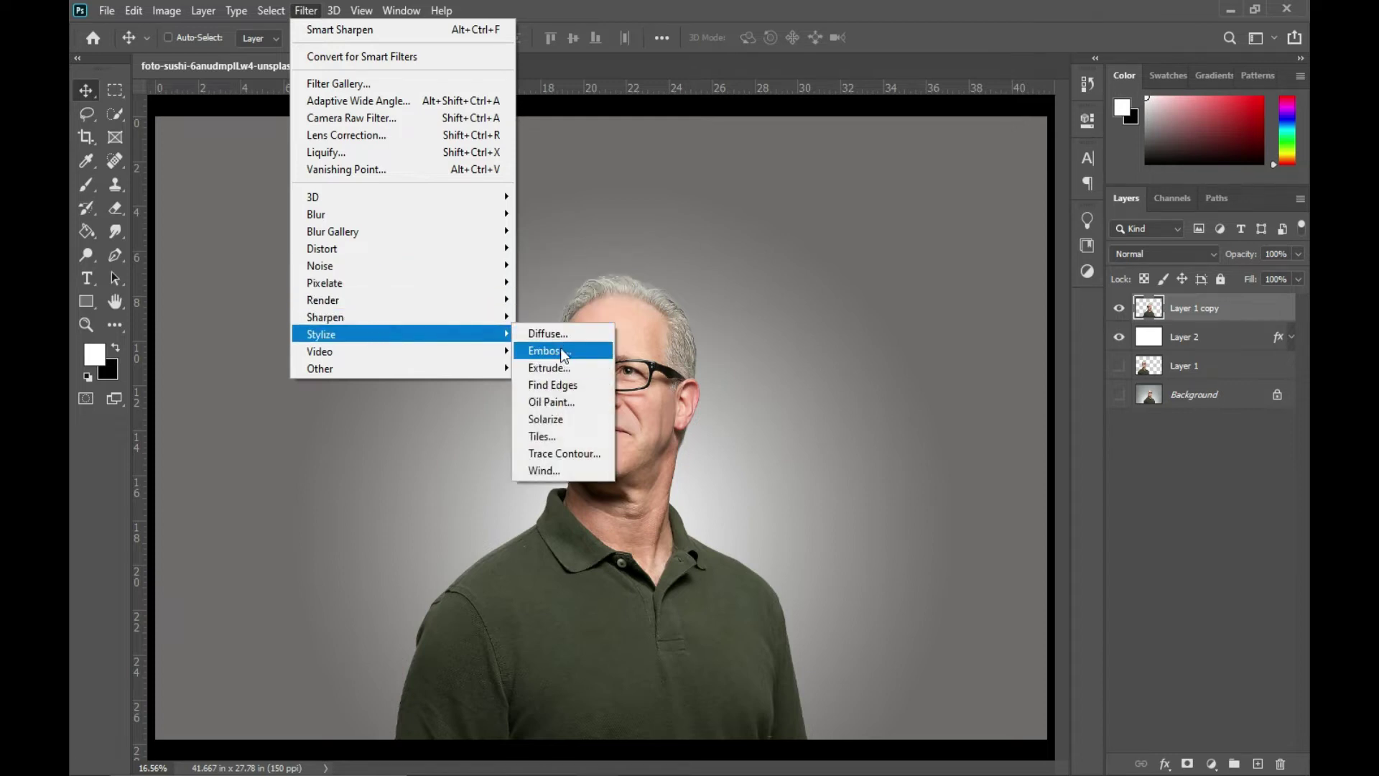
click(565, 335)
click(601, 466)
click(771, 148)
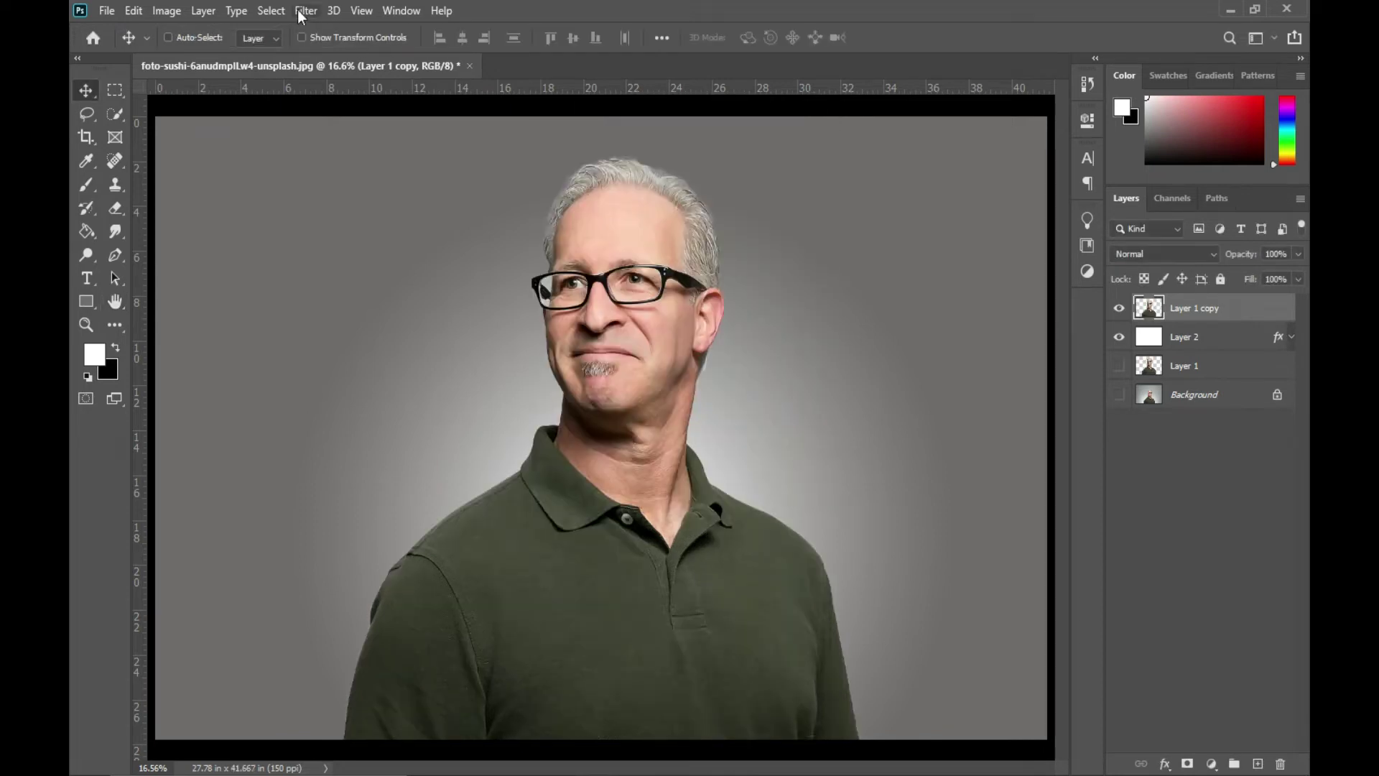
- Rotate the upright image 90° clockwise and reapply the Diffuse filter to Layer 1 copy
click(166, 10)
mouse_move(238, 181)
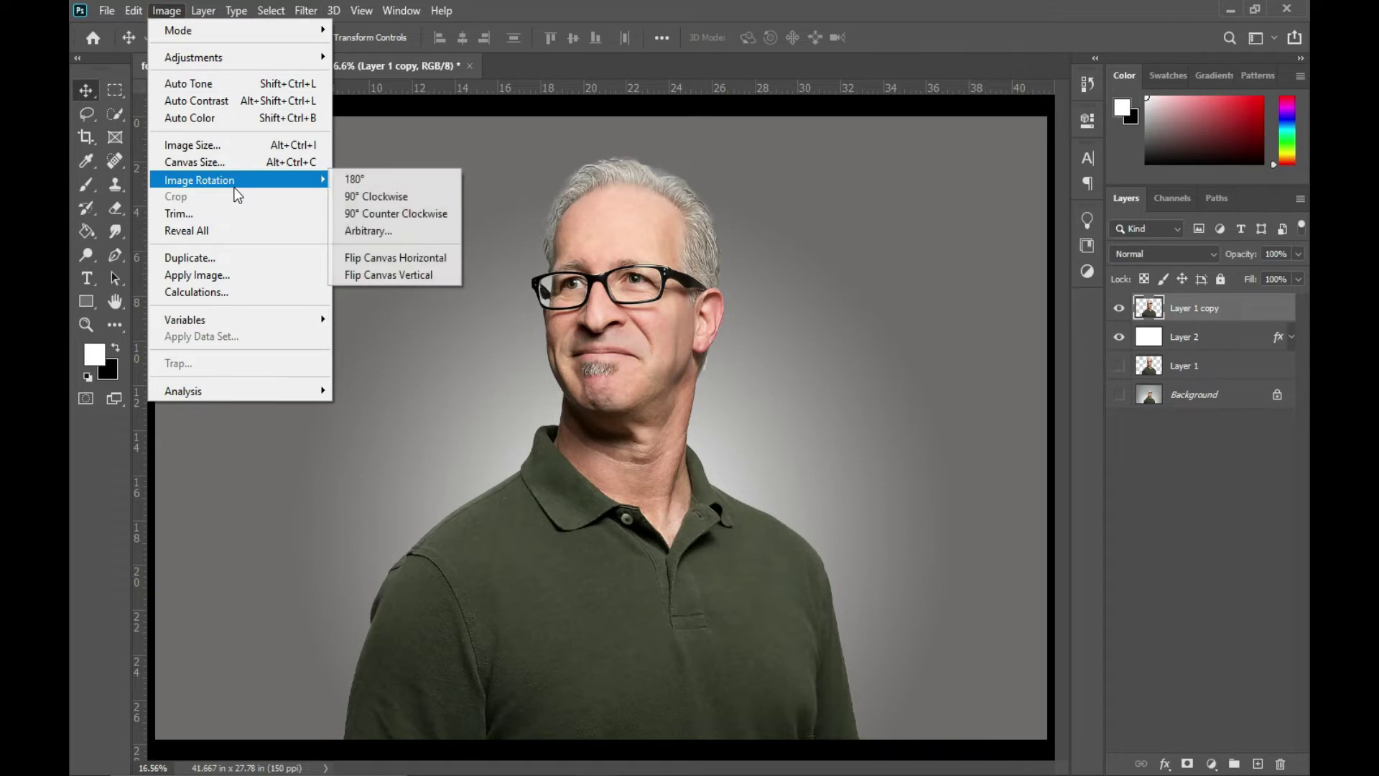
click(343, 198)
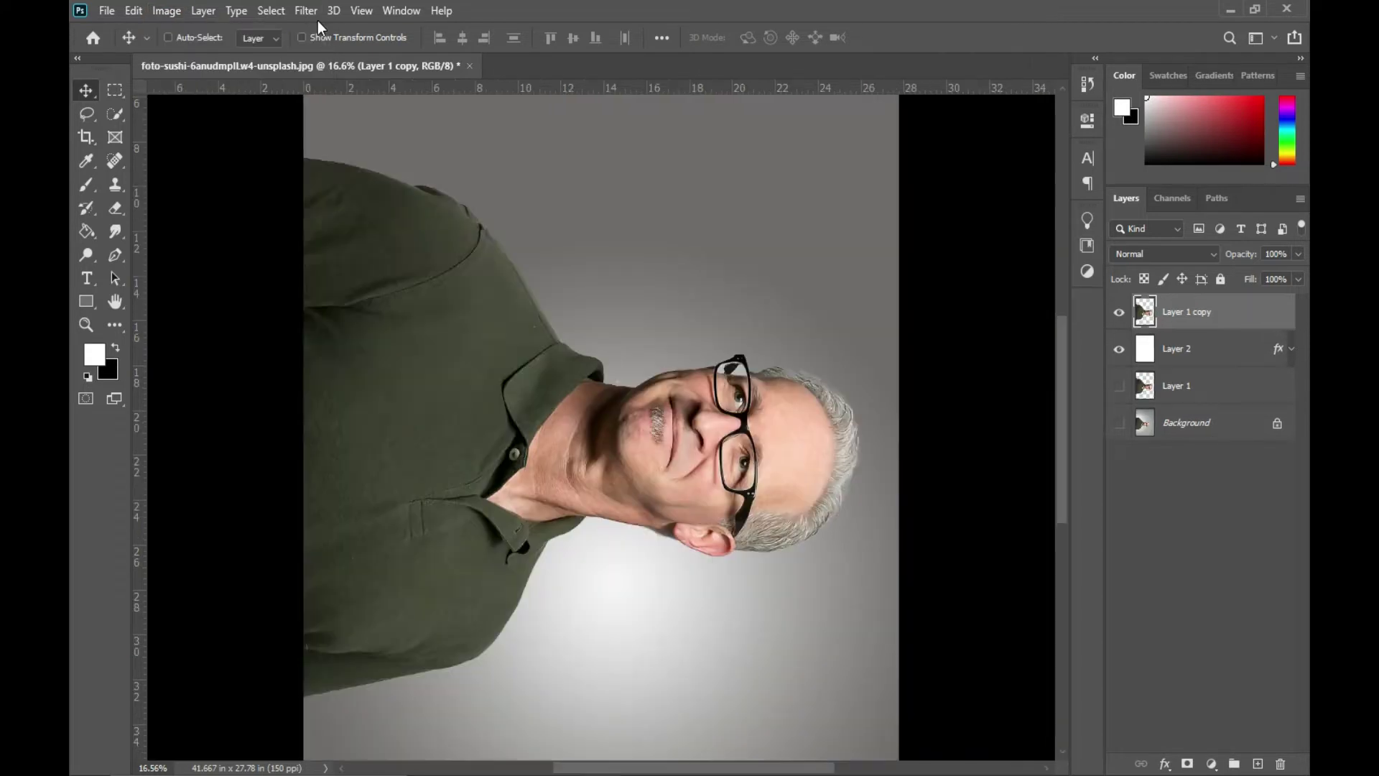
click(307, 10)
click(322, 32)
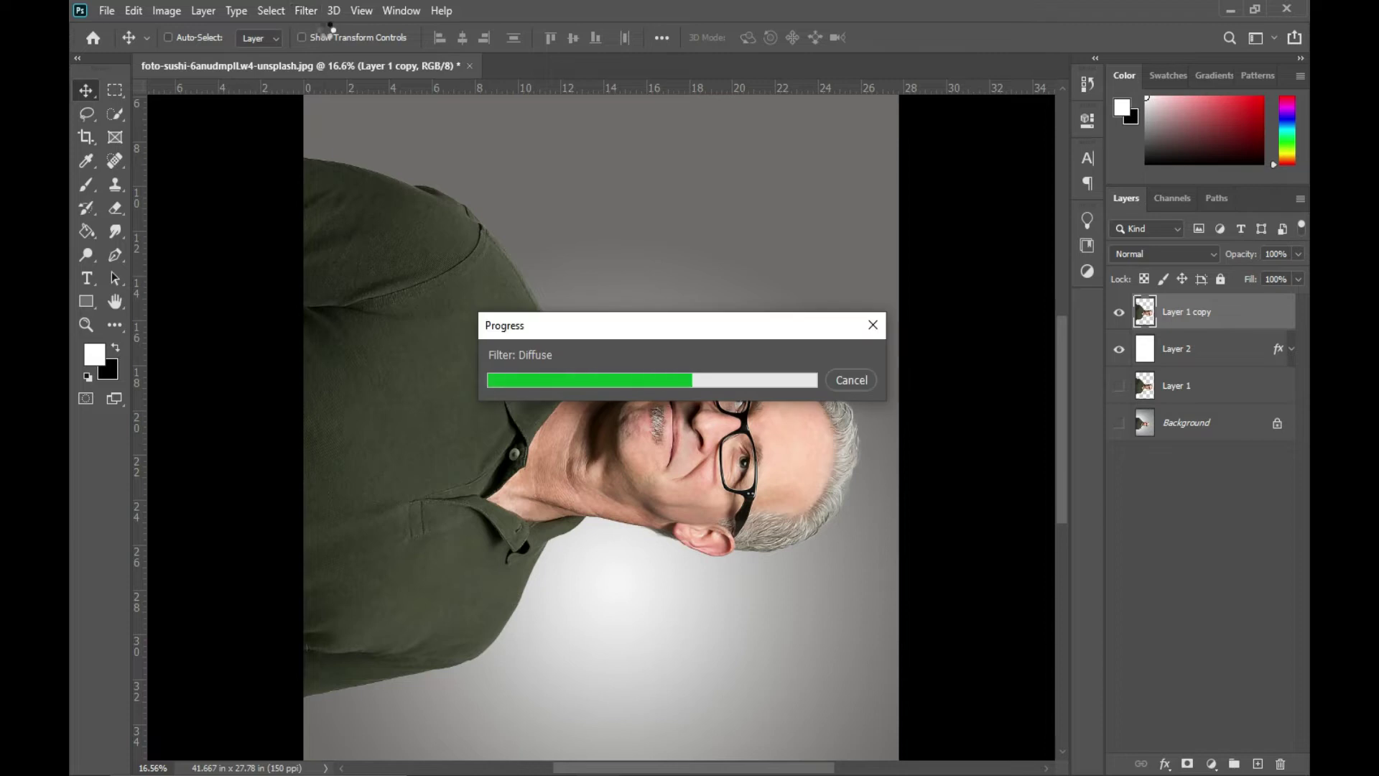
- Rotate the image another 90° clockwise so the man is upside down, and repeat the Diffuse filter on him
click(166, 10)
mouse_move(243, 182)
click(367, 196)
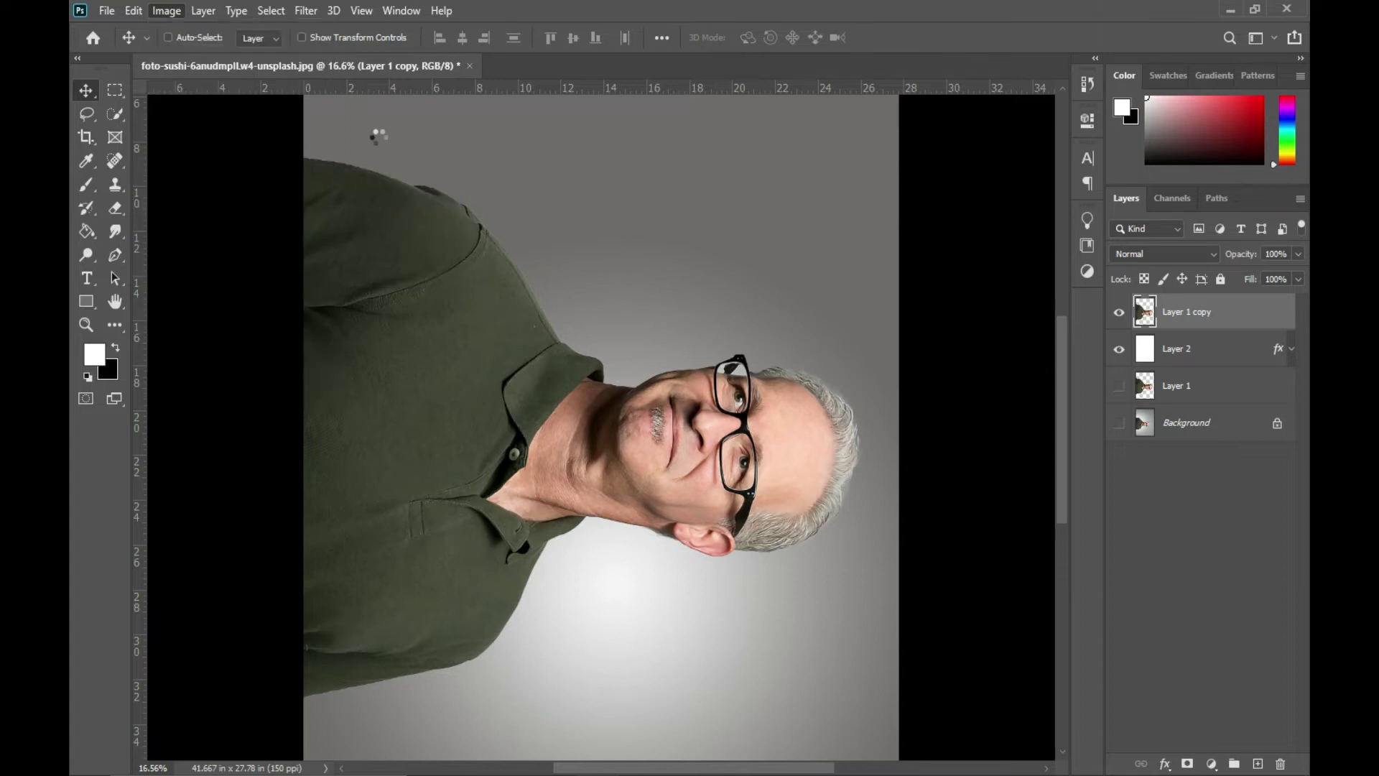
click(308, 11)
click(319, 57)
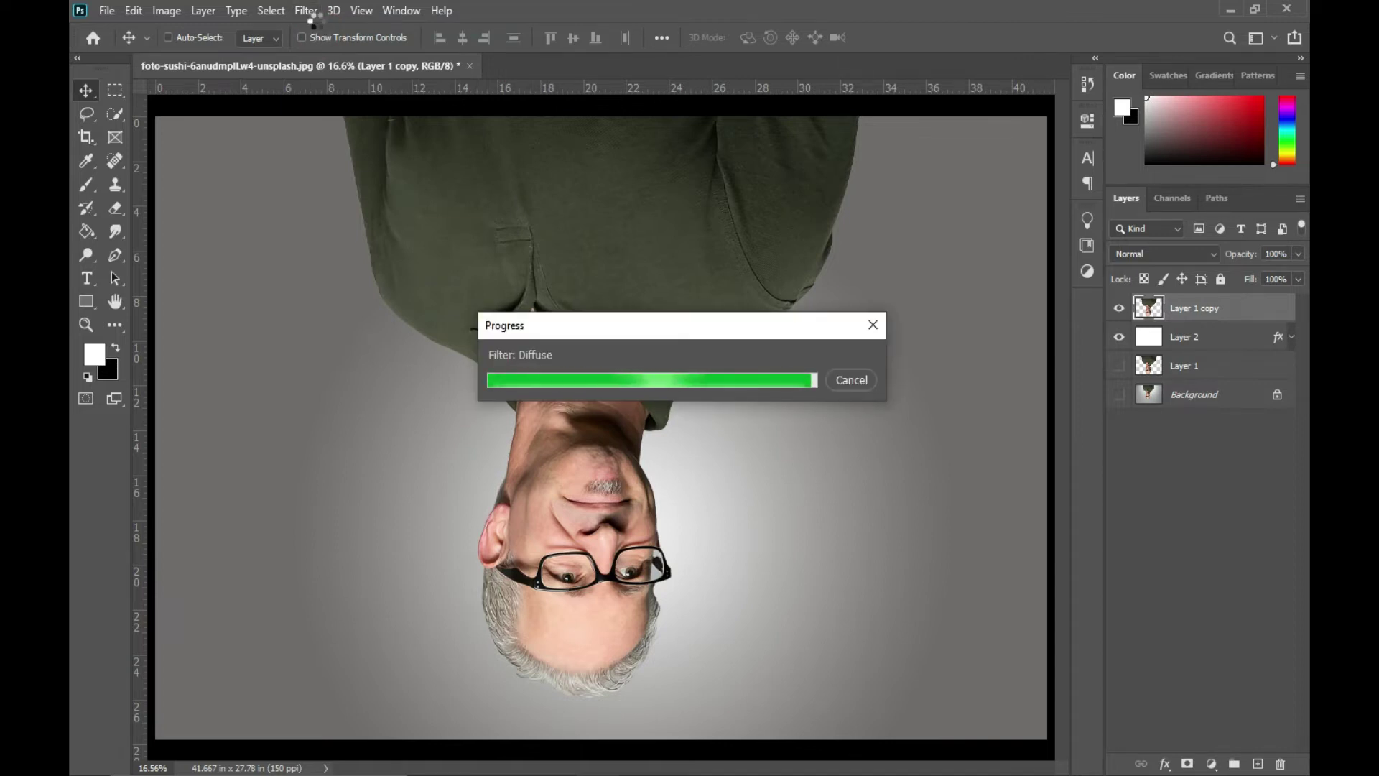
click(315, 11)
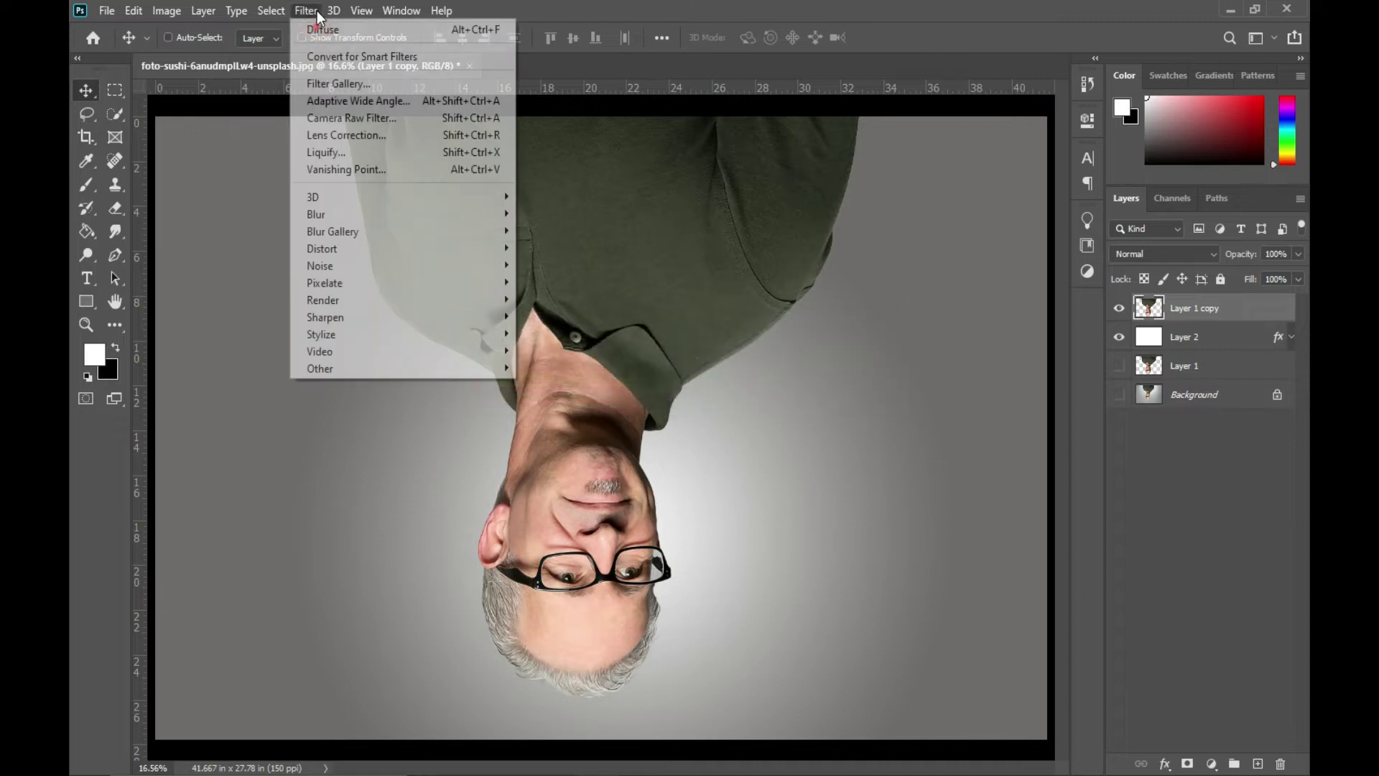
click(520, 3)
- Rotate the upside-down image 90° clockwise and run the Diffuse filter on Layer 1 copy again
click(167, 10)
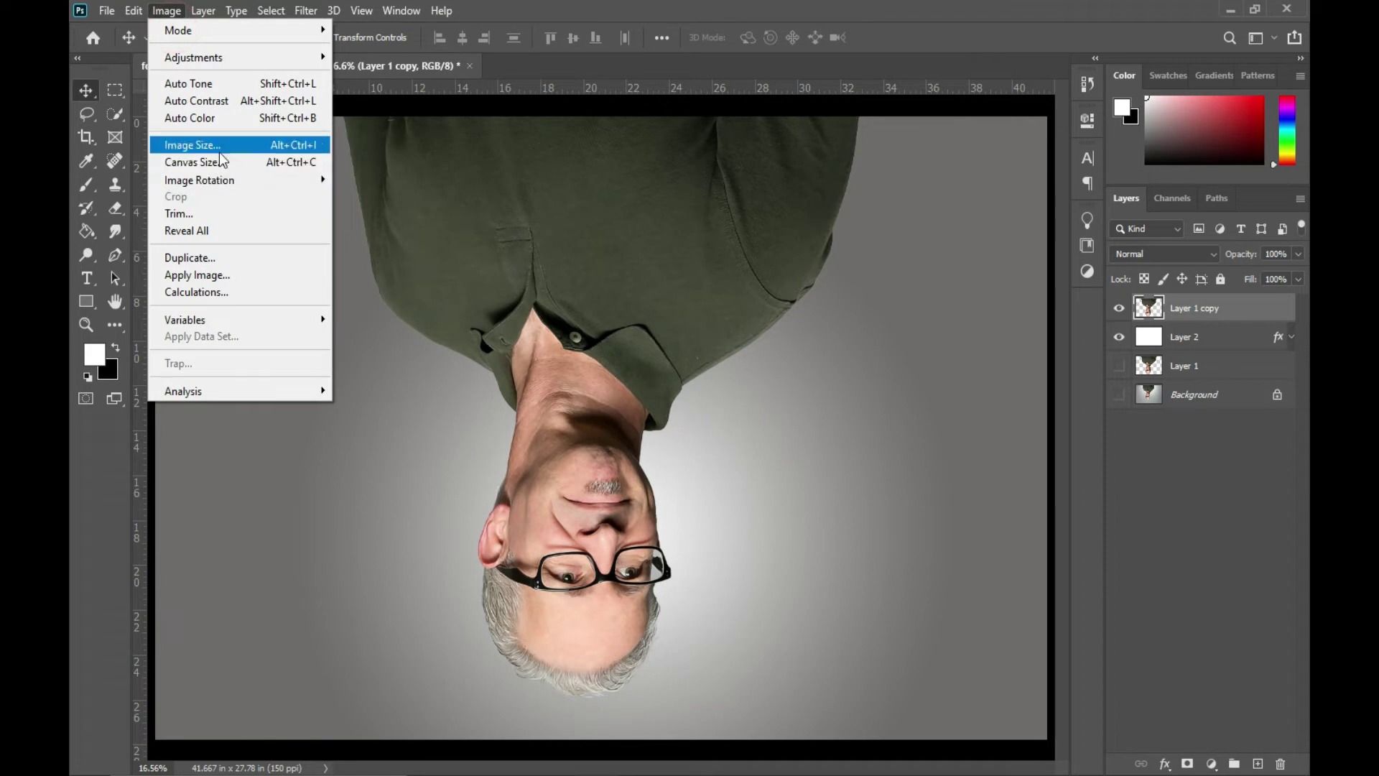
mouse_move(230, 187)
click(374, 196)
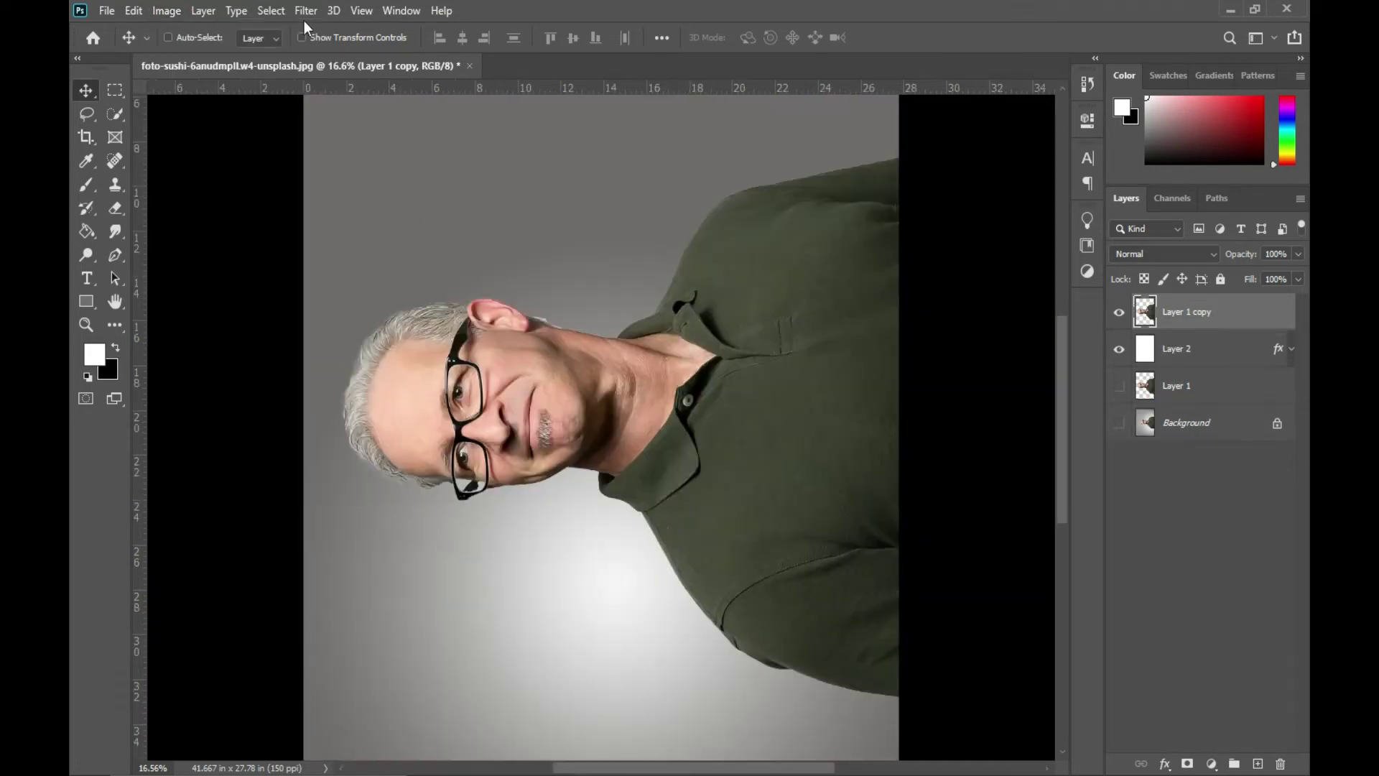
click(306, 11)
click(305, 13)
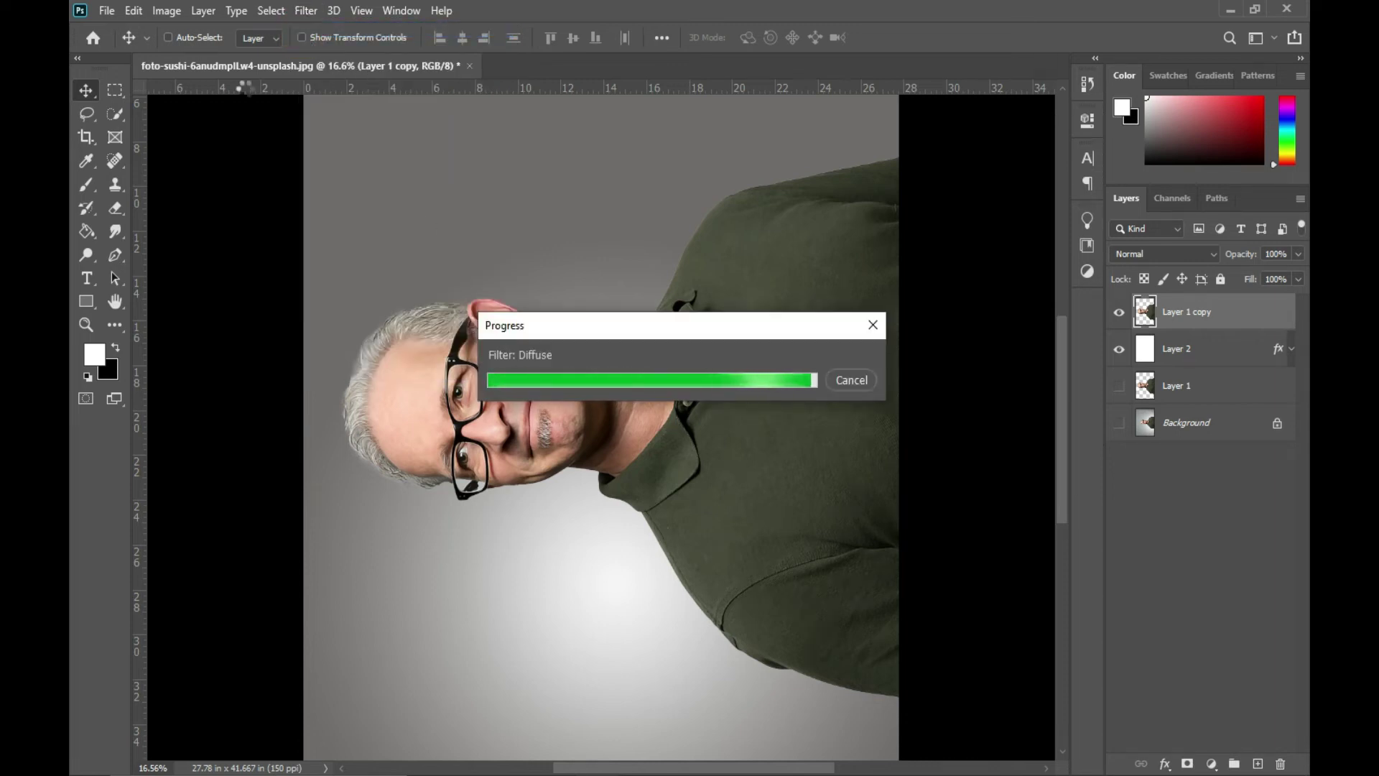
- Rotate the image 90° clockwise back to upright and apply the Diffuse filter once more to Layer 1 copy
click(165, 14)
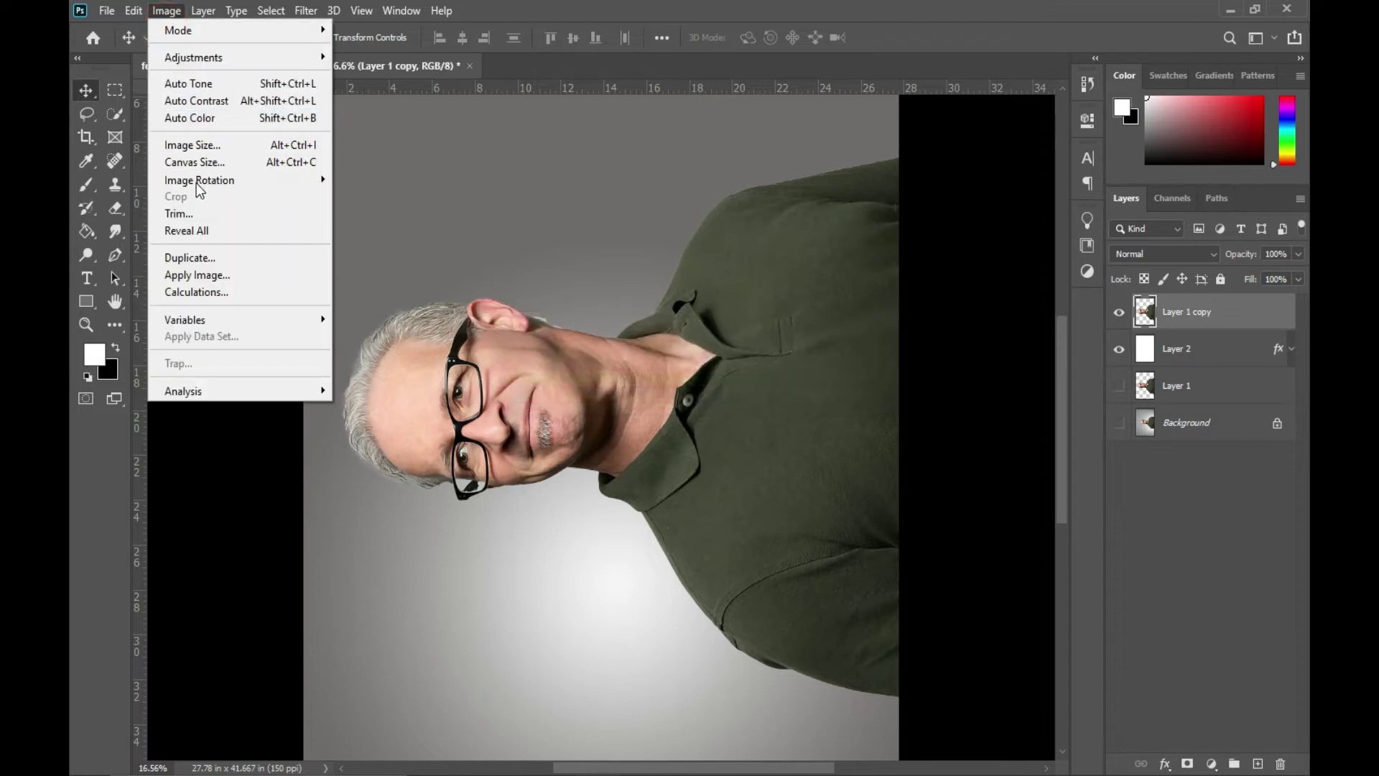
mouse_move(196, 181)
click(353, 198)
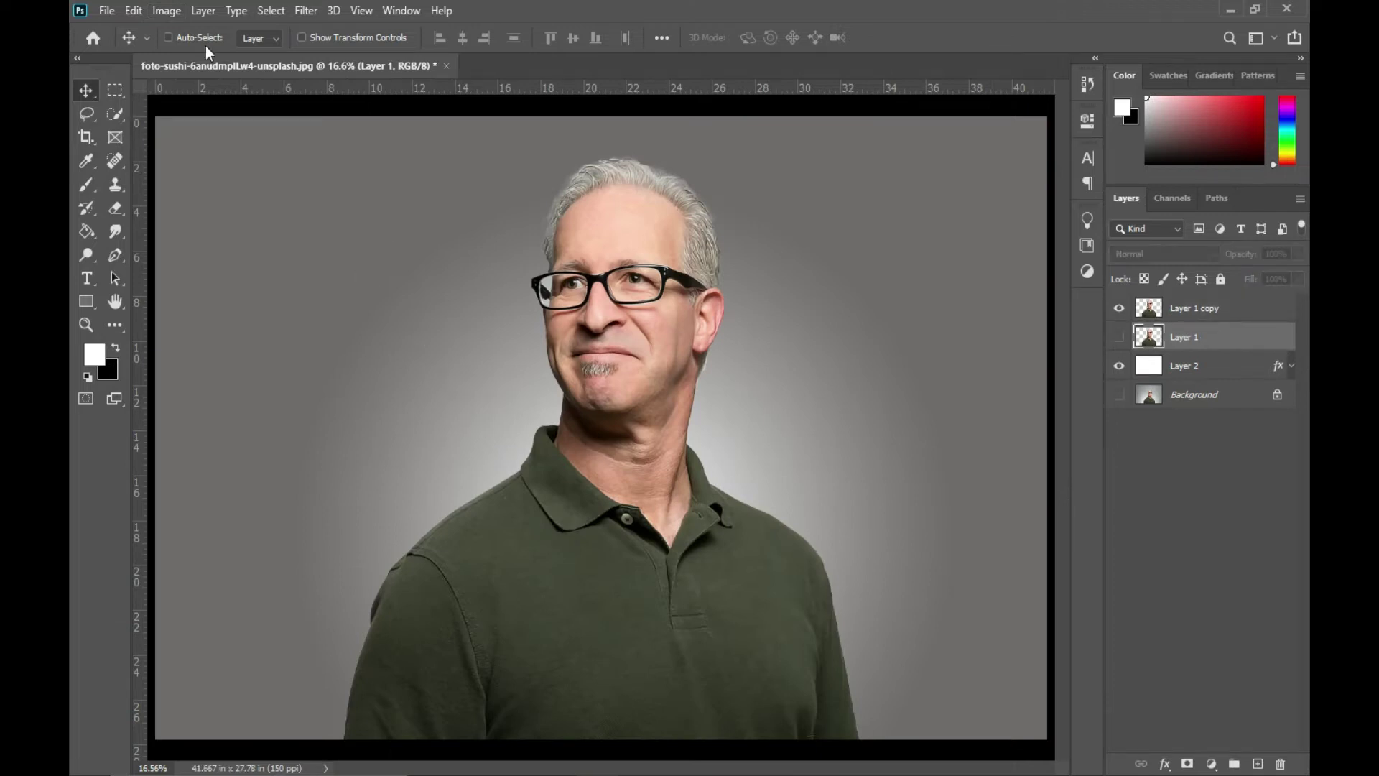
click(268, 10)
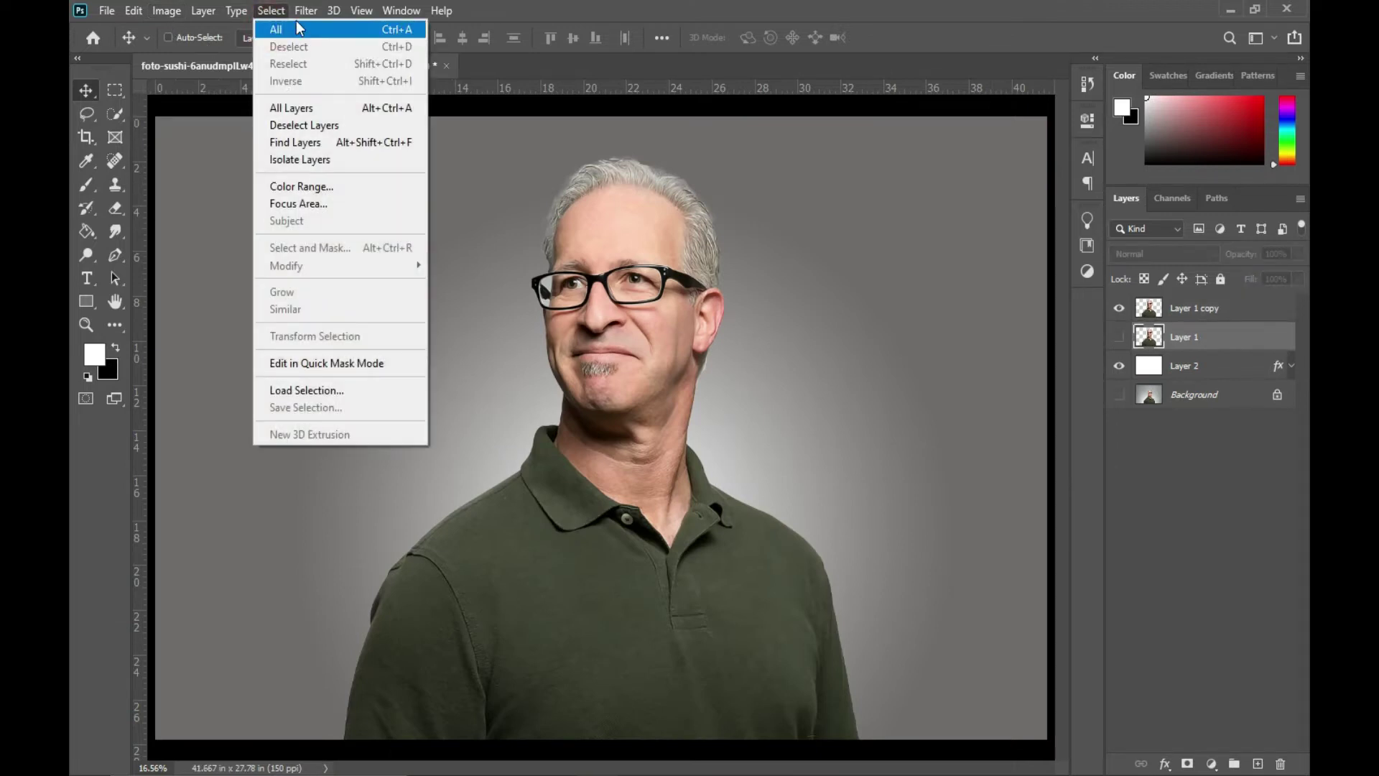
mouse_move(309, 11)
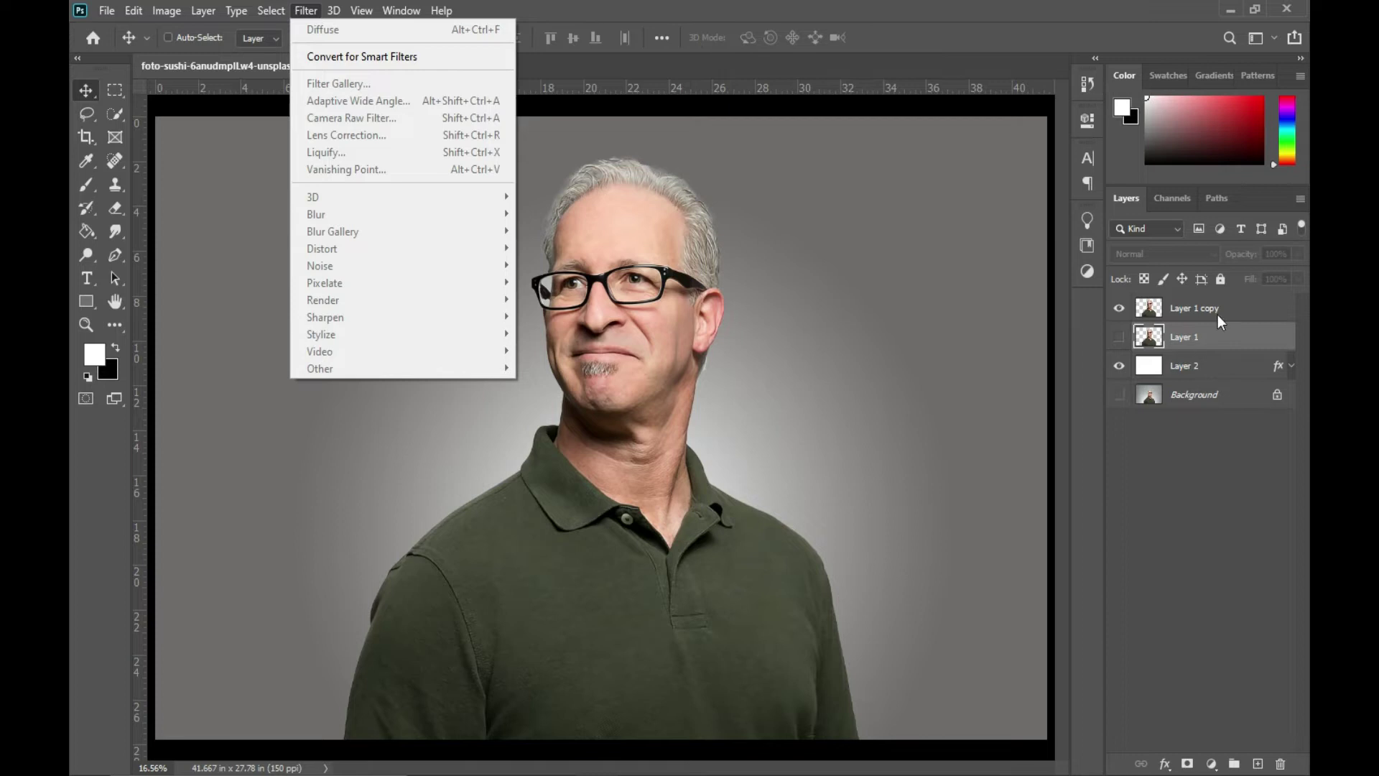
click(1219, 308)
click(310, 15)
click(312, 27)
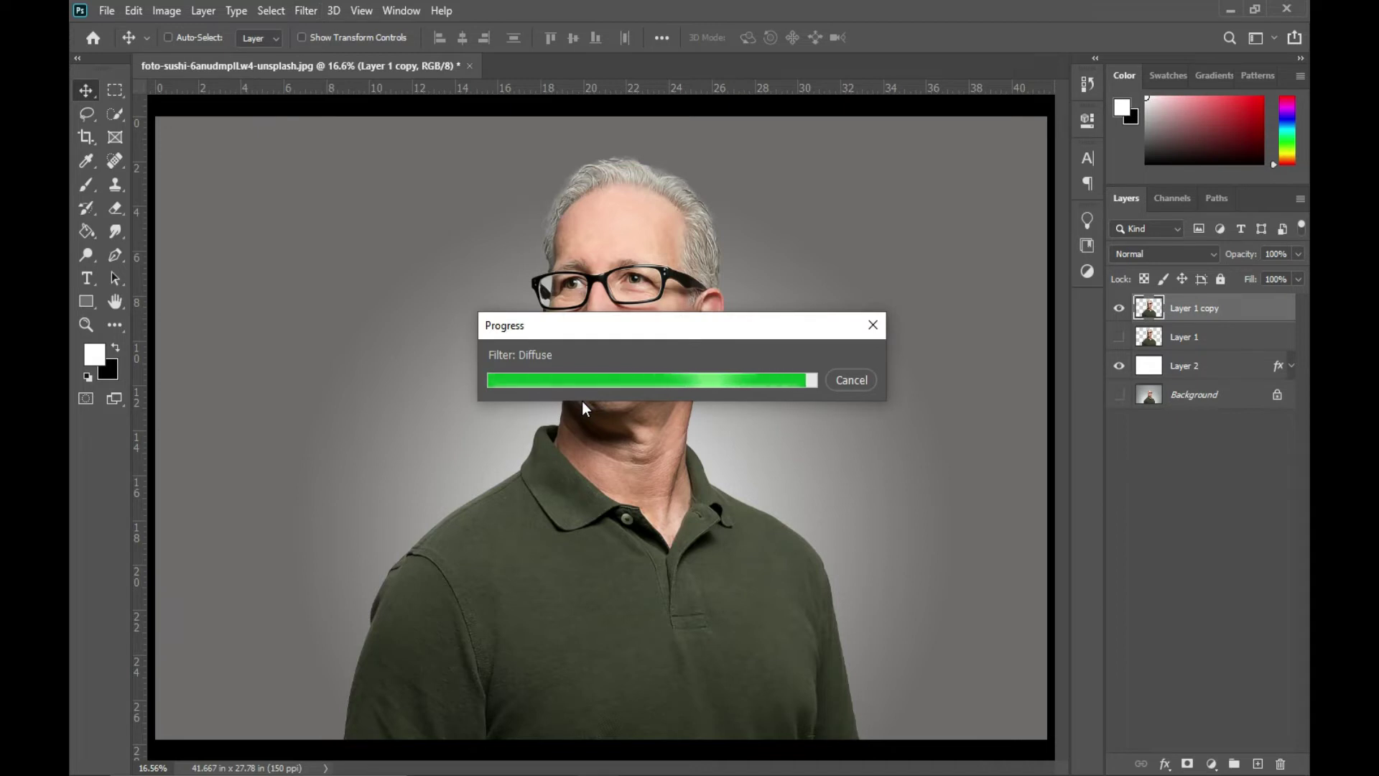
- Apply Smart Sharpen to Layer 1 copy with amount 240%, radius 3 px, noise reduction 30% and Gaussian Blur removal
click(305, 14)
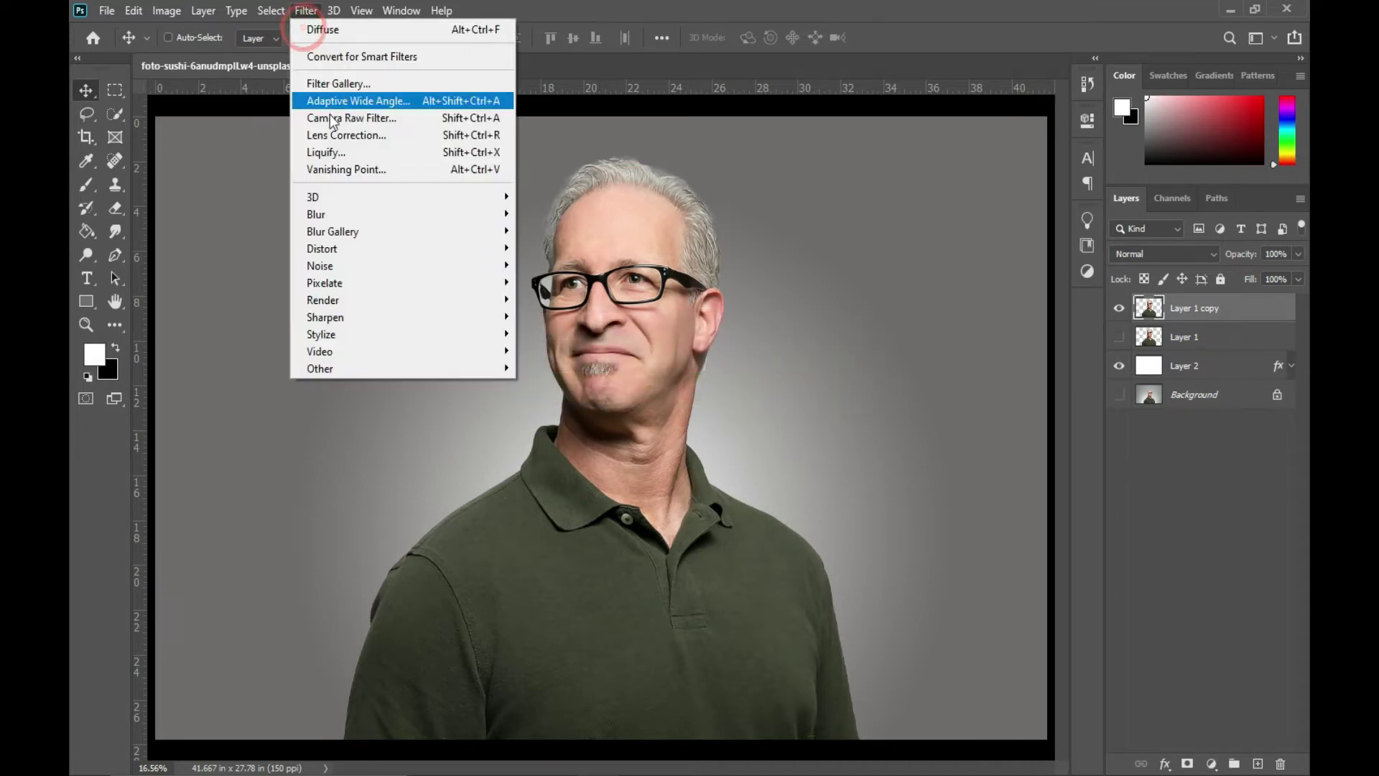
click(662, 142)
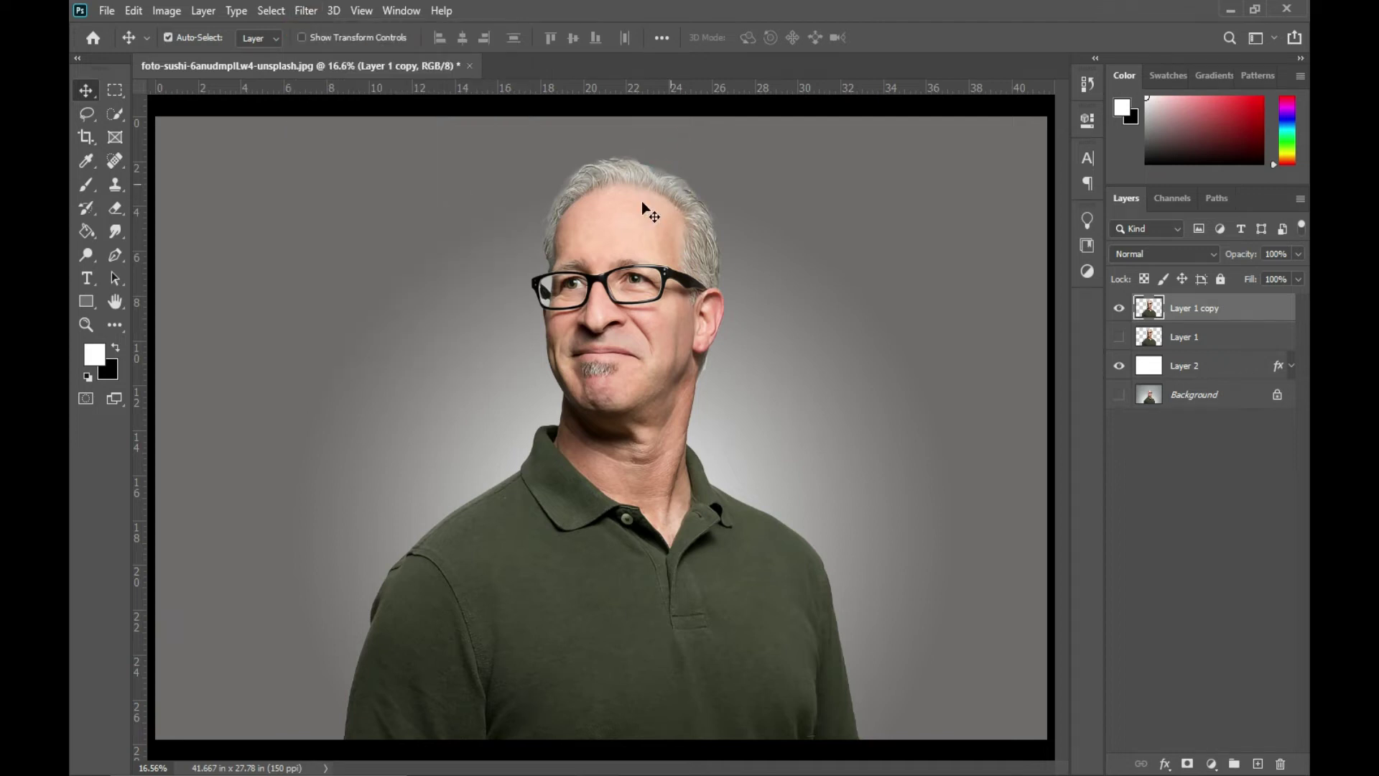
ctrl+click(623, 262)
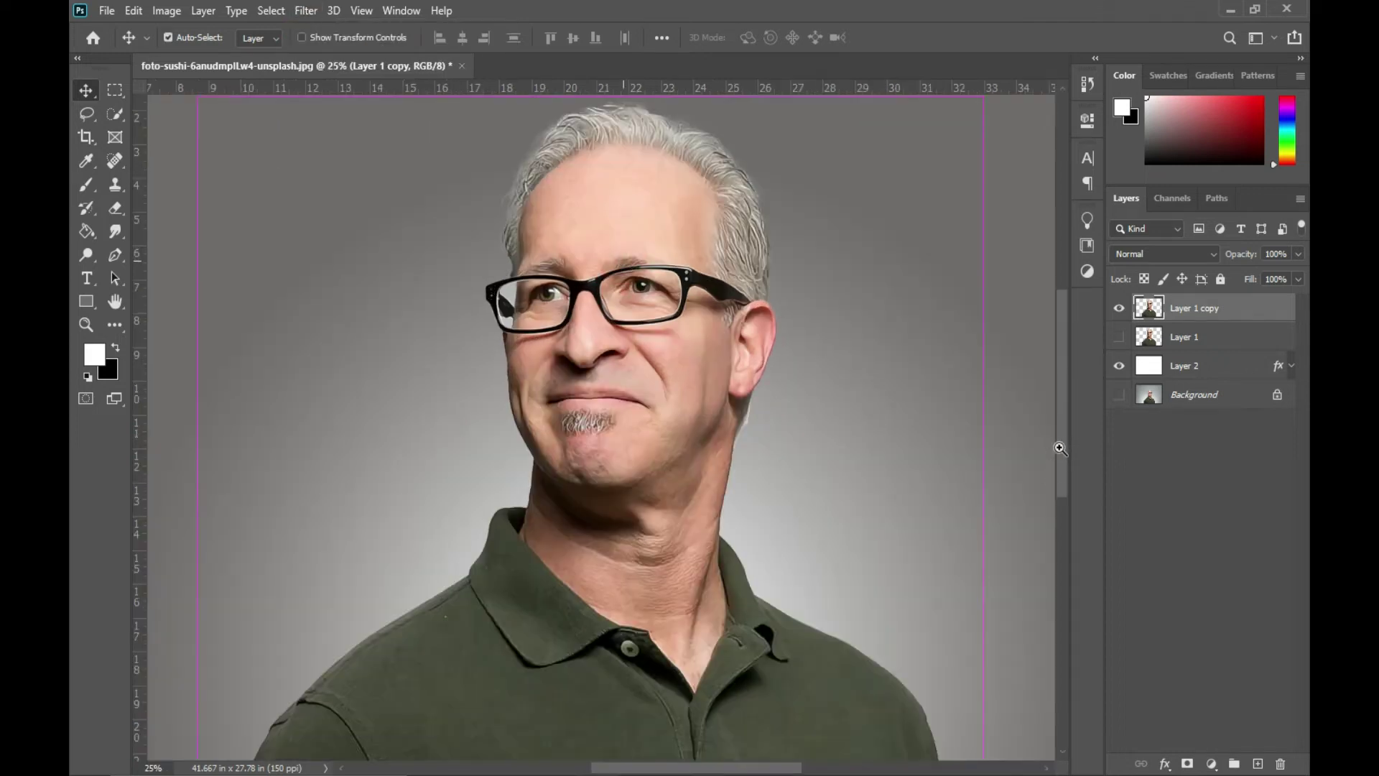
drag(1063, 441, 1067, 412)
drag(1067, 394, 1067, 431)
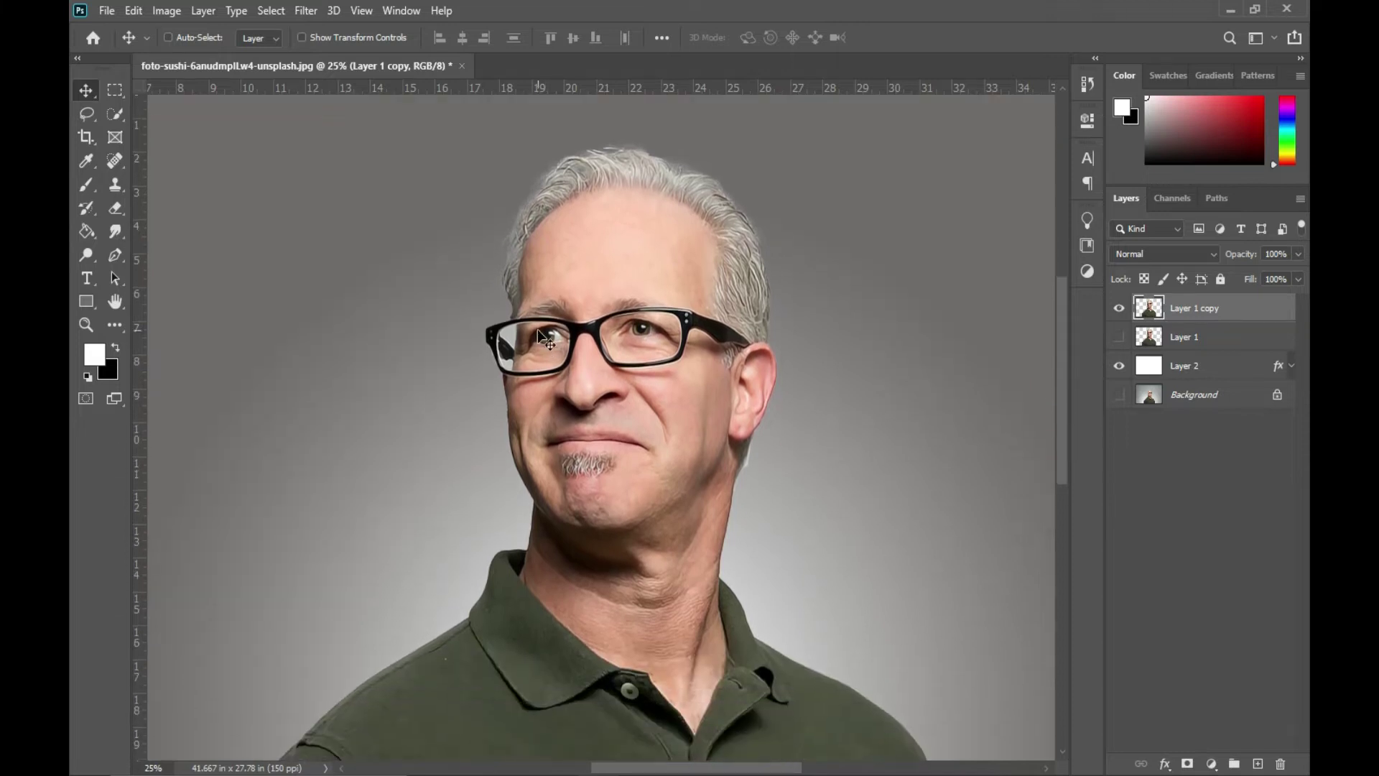
click(303, 10)
mouse_move(375, 318)
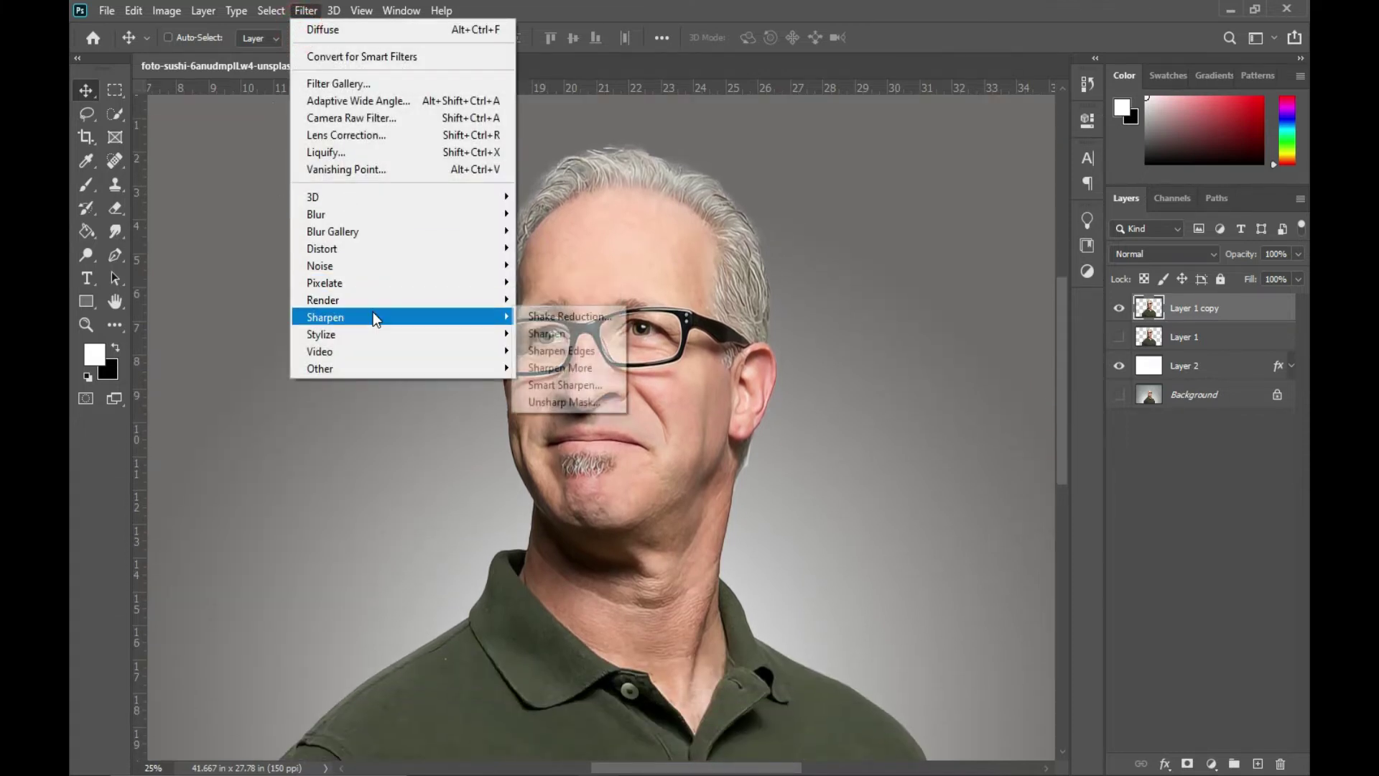
click(569, 385)
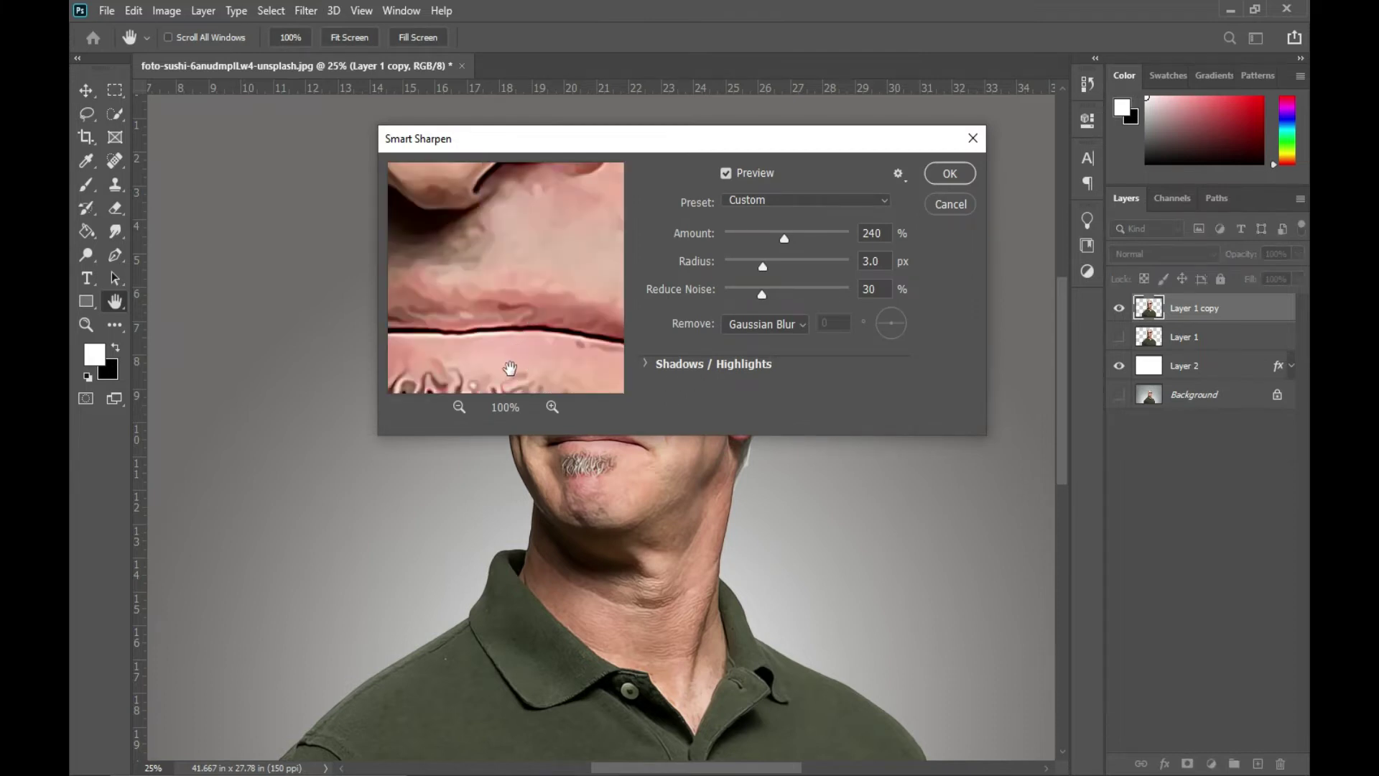
click(949, 175)
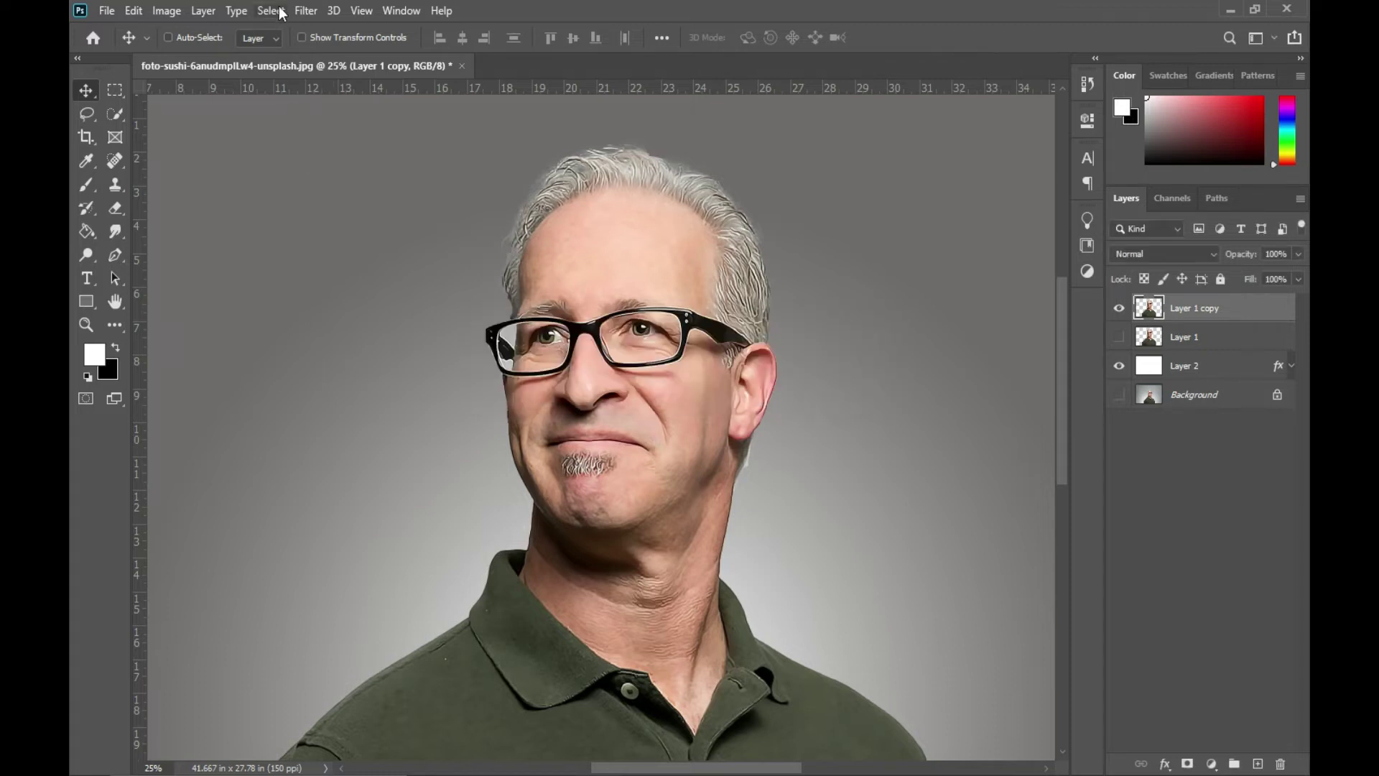
- Apply Diffuse in Anisotropic mode to the resharpened Layer 1 copy, checking the face in the 25% preview
click(306, 11)
mouse_move(390, 332)
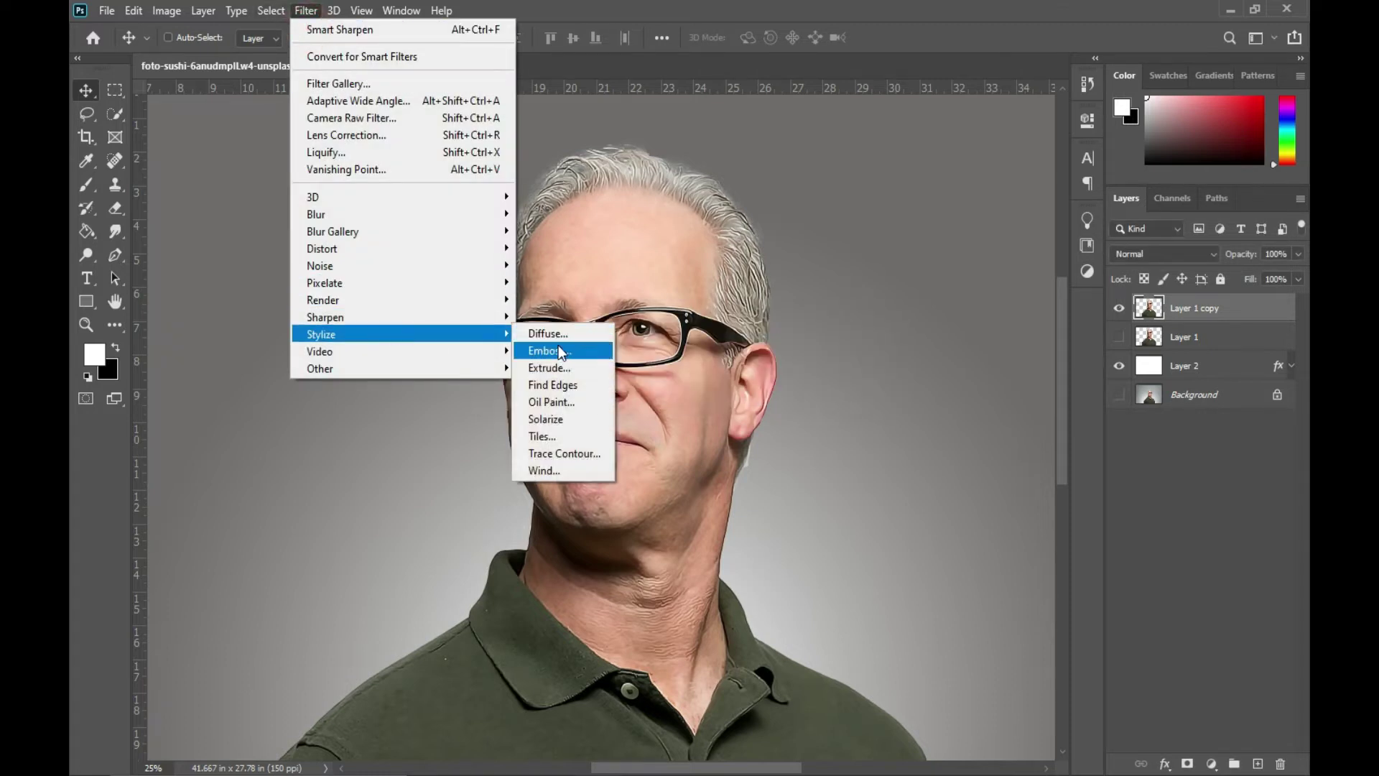
click(548, 334)
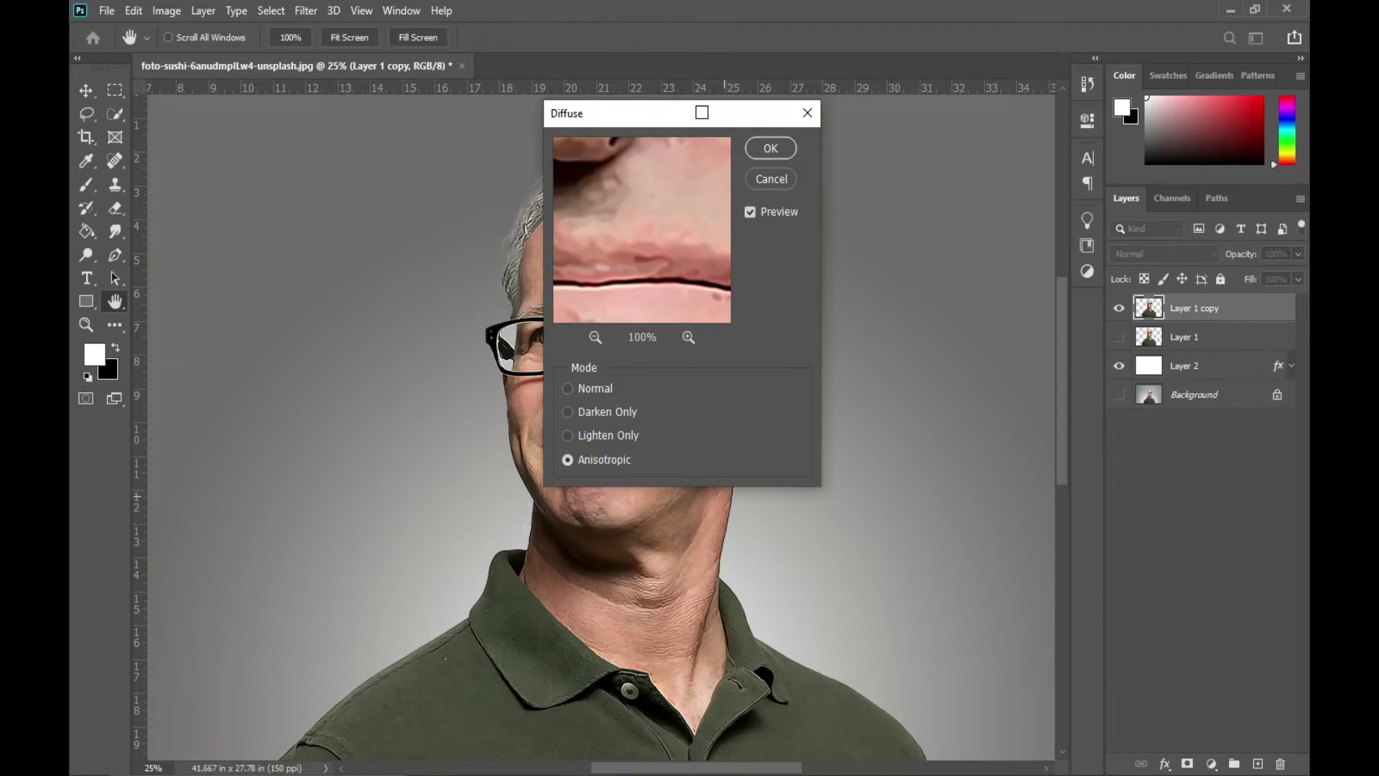
click(594, 338)
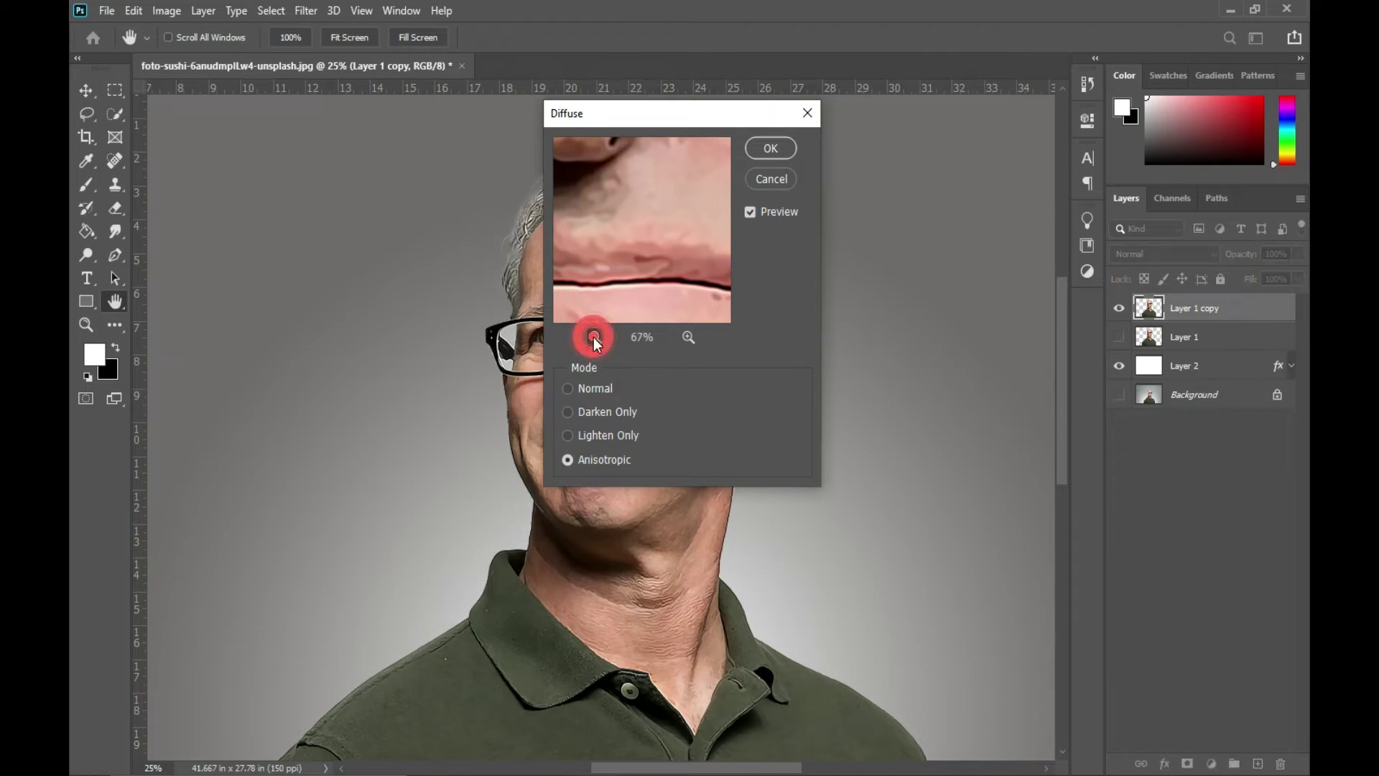
click(593, 337)
click(593, 338)
click(593, 338)
drag(716, 107, 807, 143)
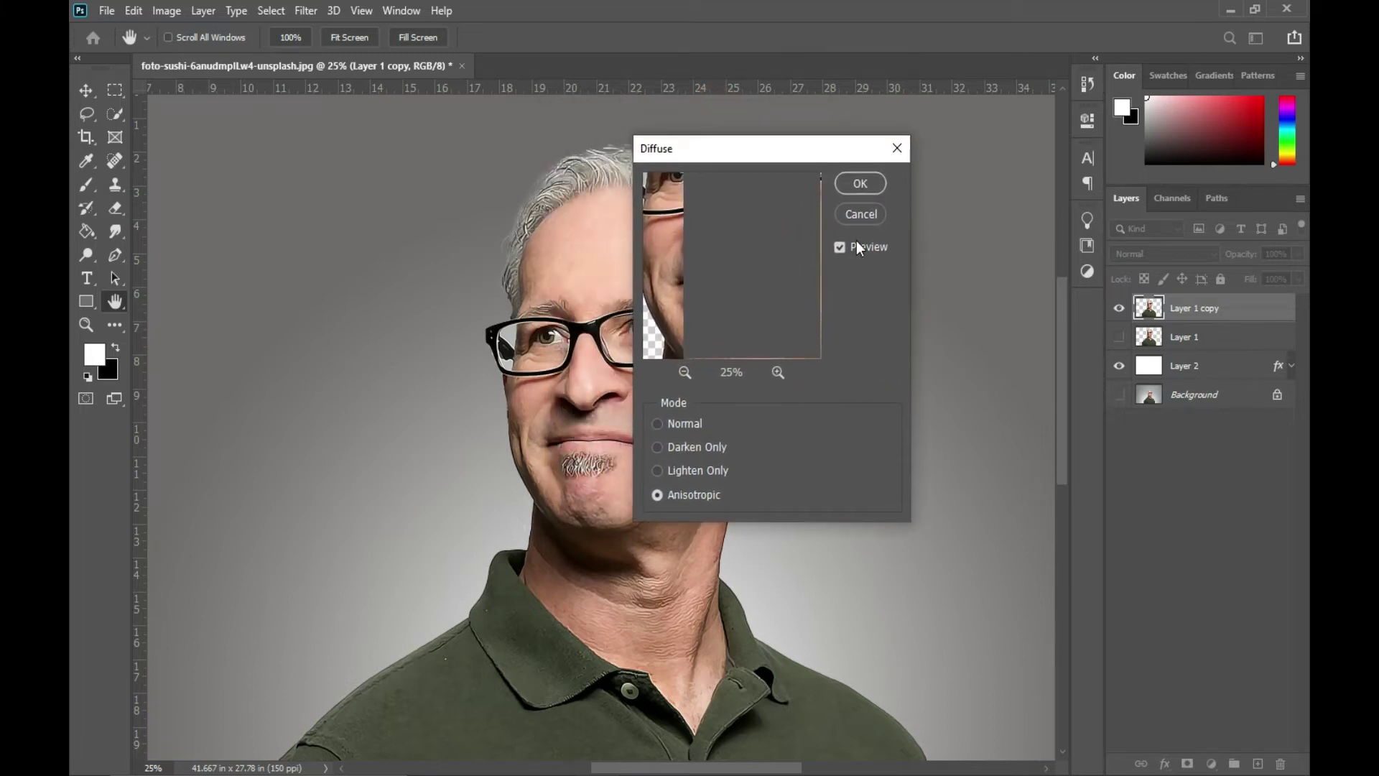
click(861, 184)
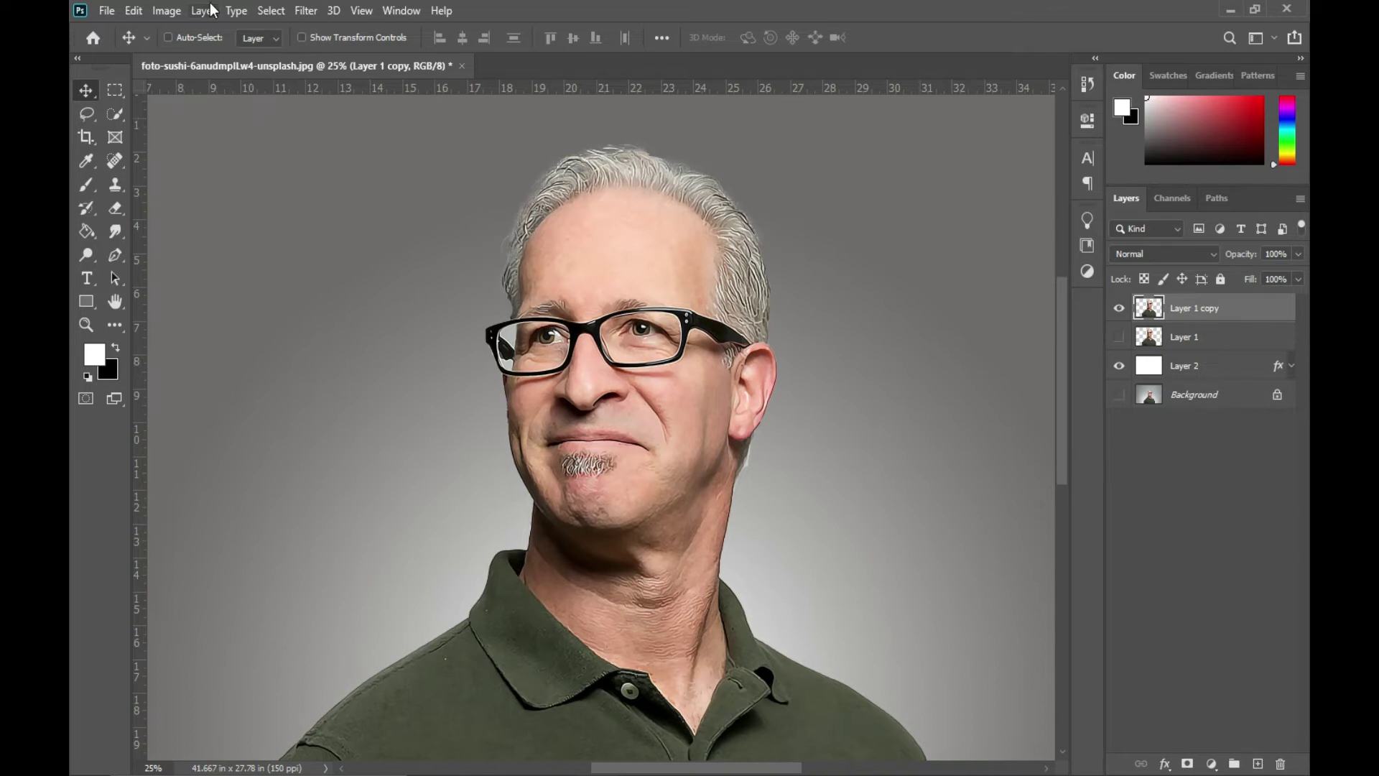
- Rotate the resharpened image 90° clockwise and repeat the Diffuse filter on Layer 1 copy
click(173, 15)
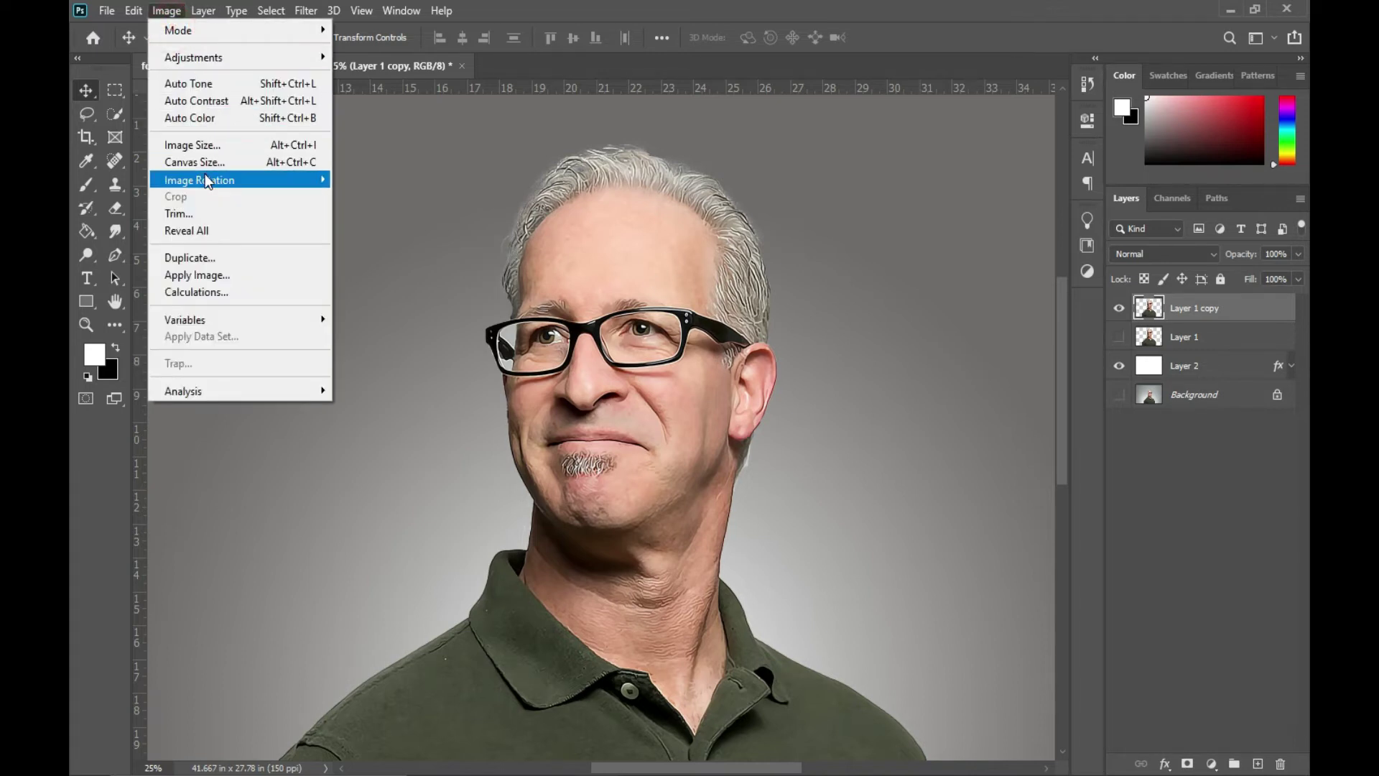
mouse_move(206, 177)
click(416, 194)
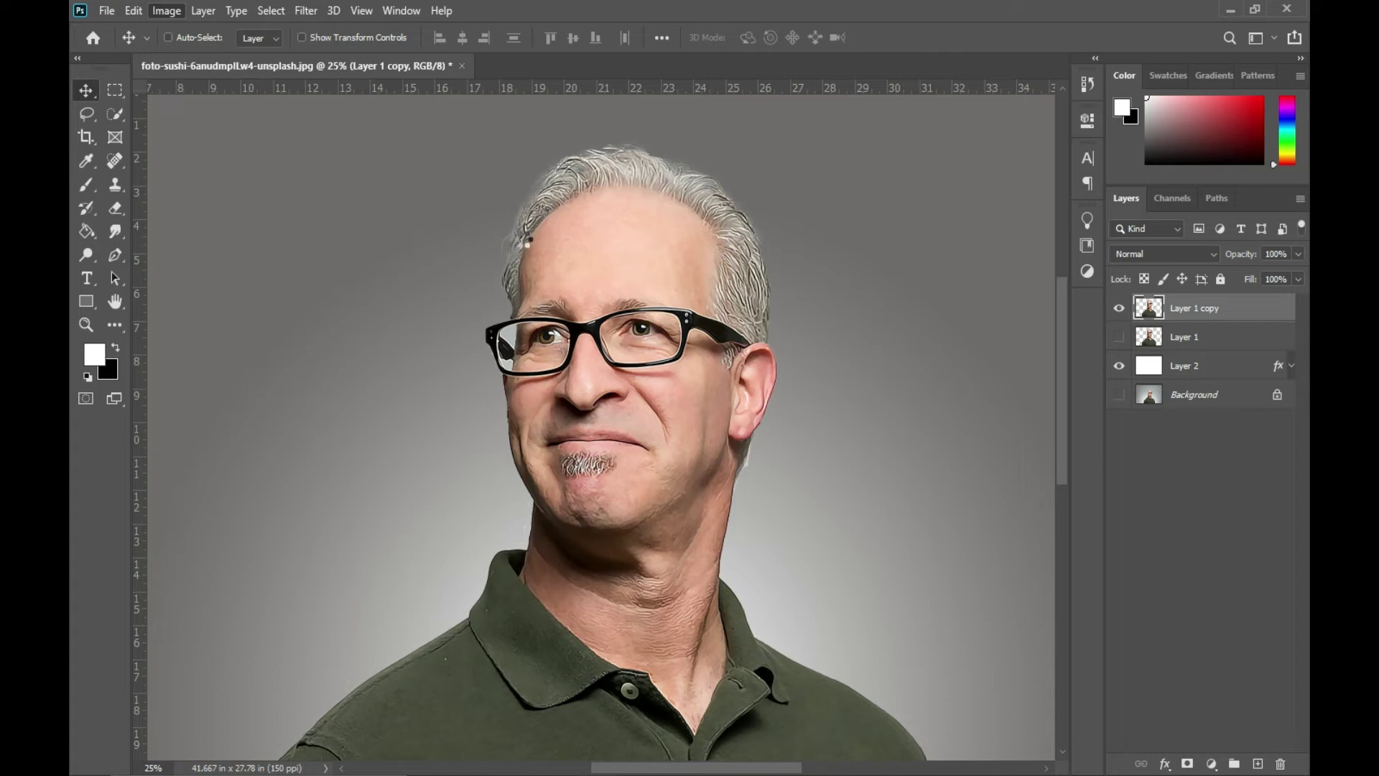
key(ctrl)
key(ctrl+0)
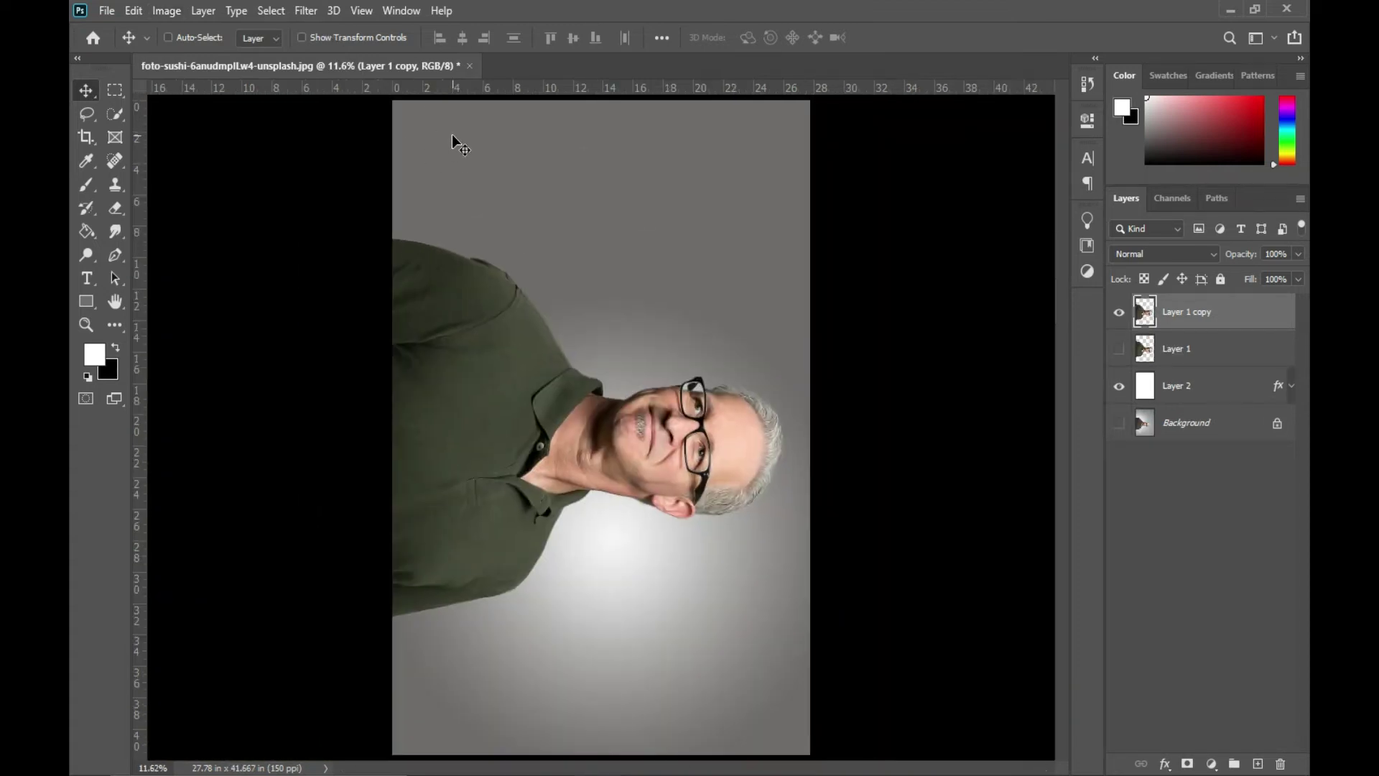
click(306, 11)
click(298, 31)
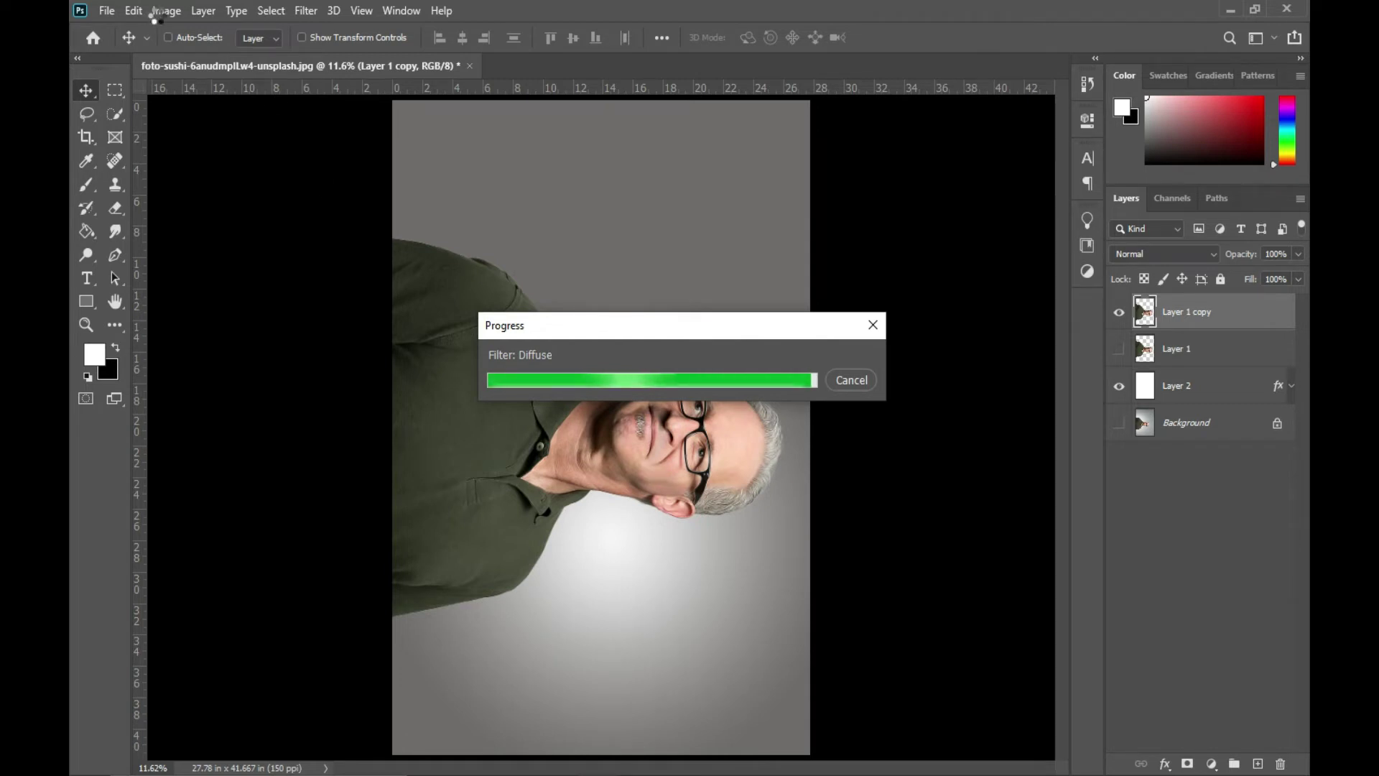
- Rotate the image 90° clockwise so the man is upside down and repeat the Diffuse filter on Layer 1 copy
click(158, 16)
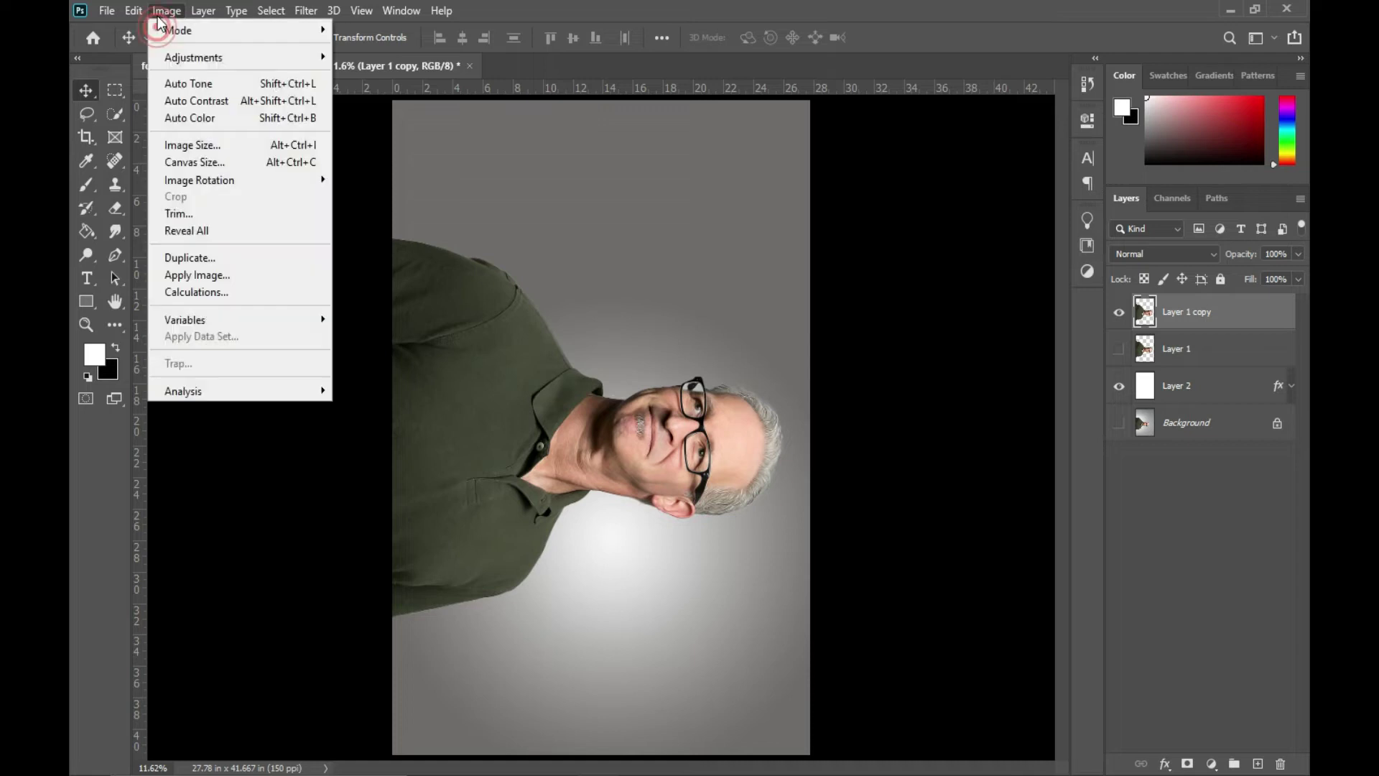
mouse_move(203, 181)
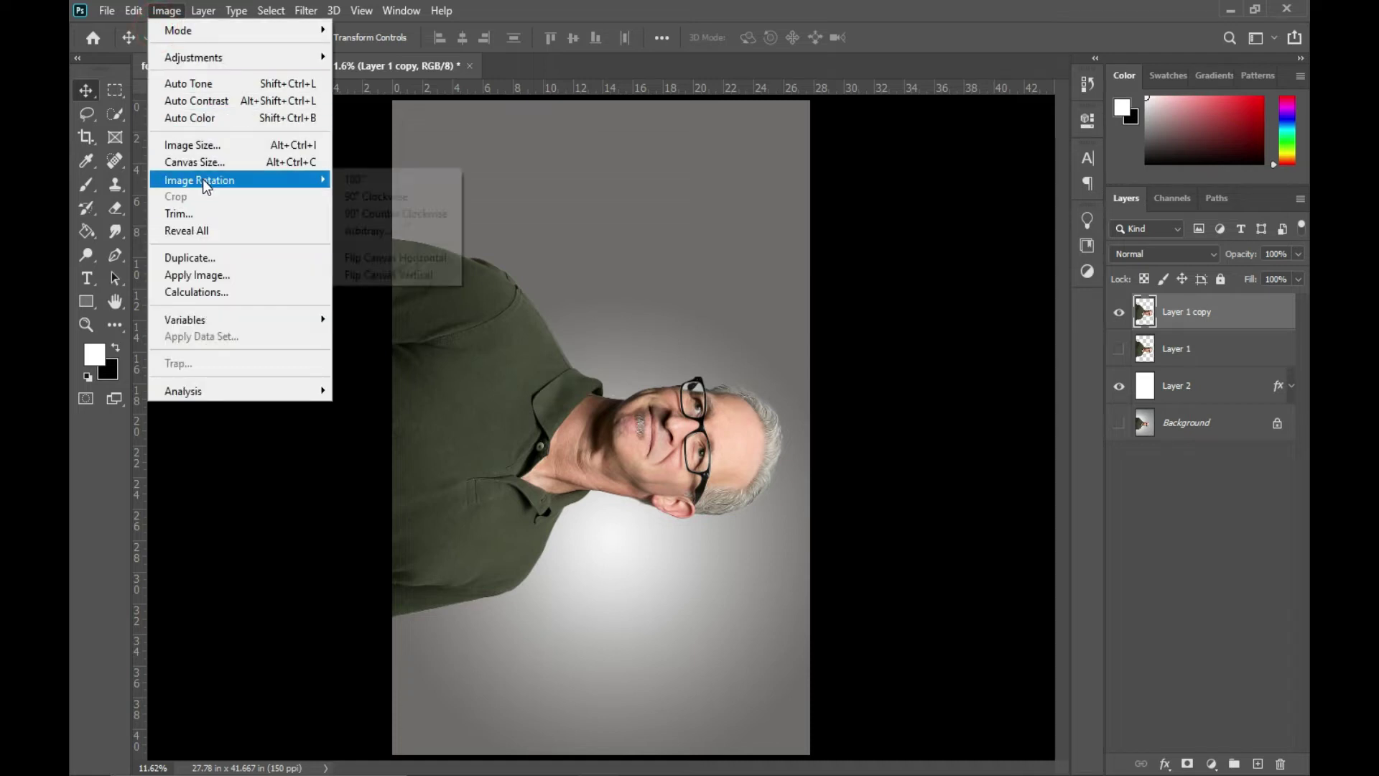
click(368, 196)
click(306, 11)
click(320, 37)
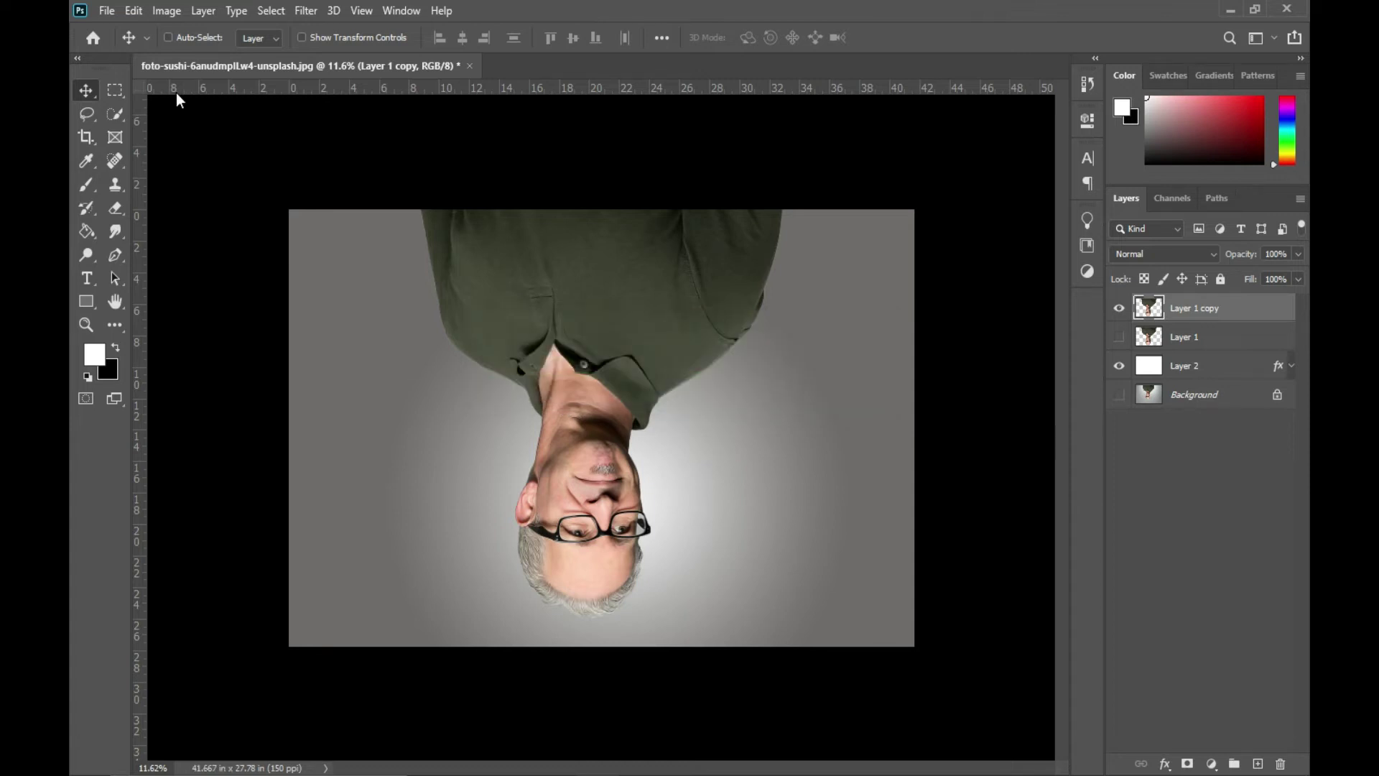
- Rotate the upside-down image another 90° clockwise and run the Diffuse filter on Layer 1 copy again
click(168, 12)
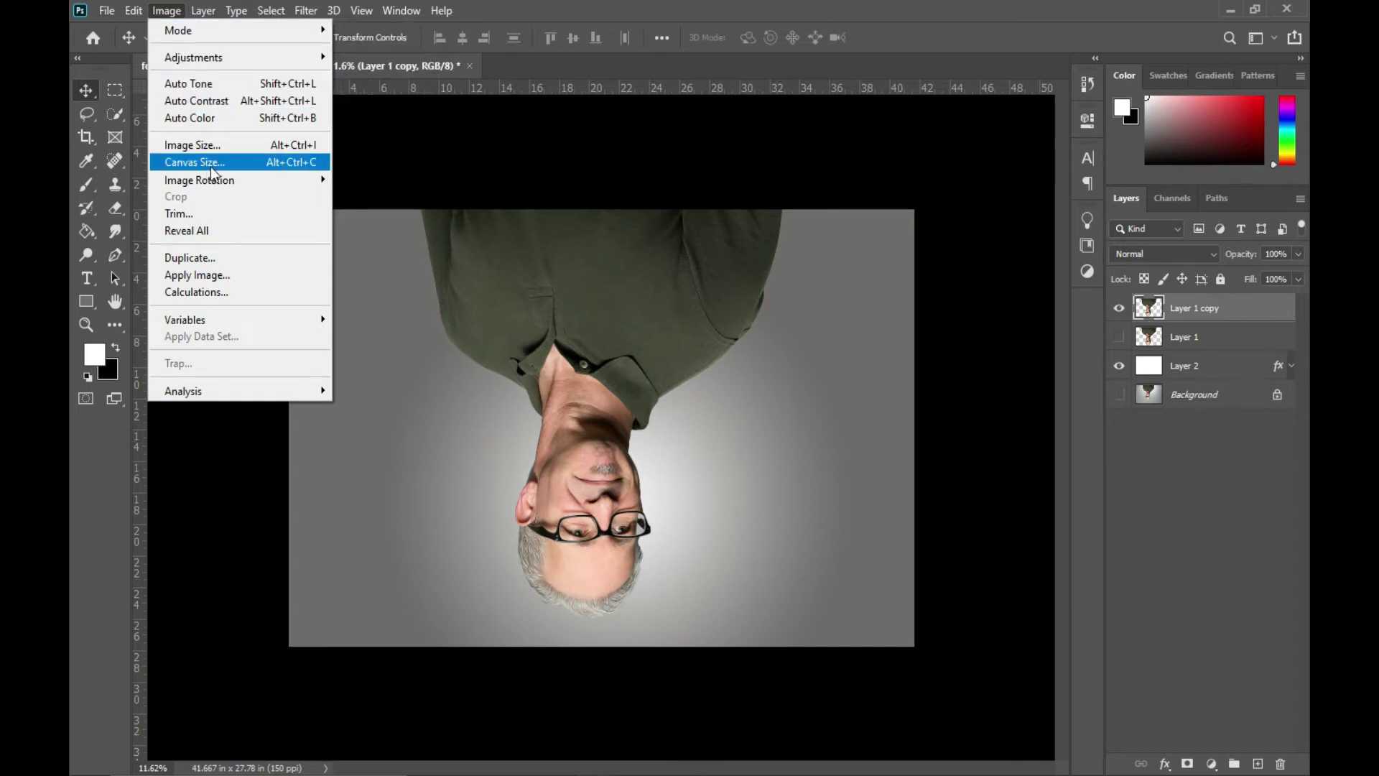
mouse_move(275, 179)
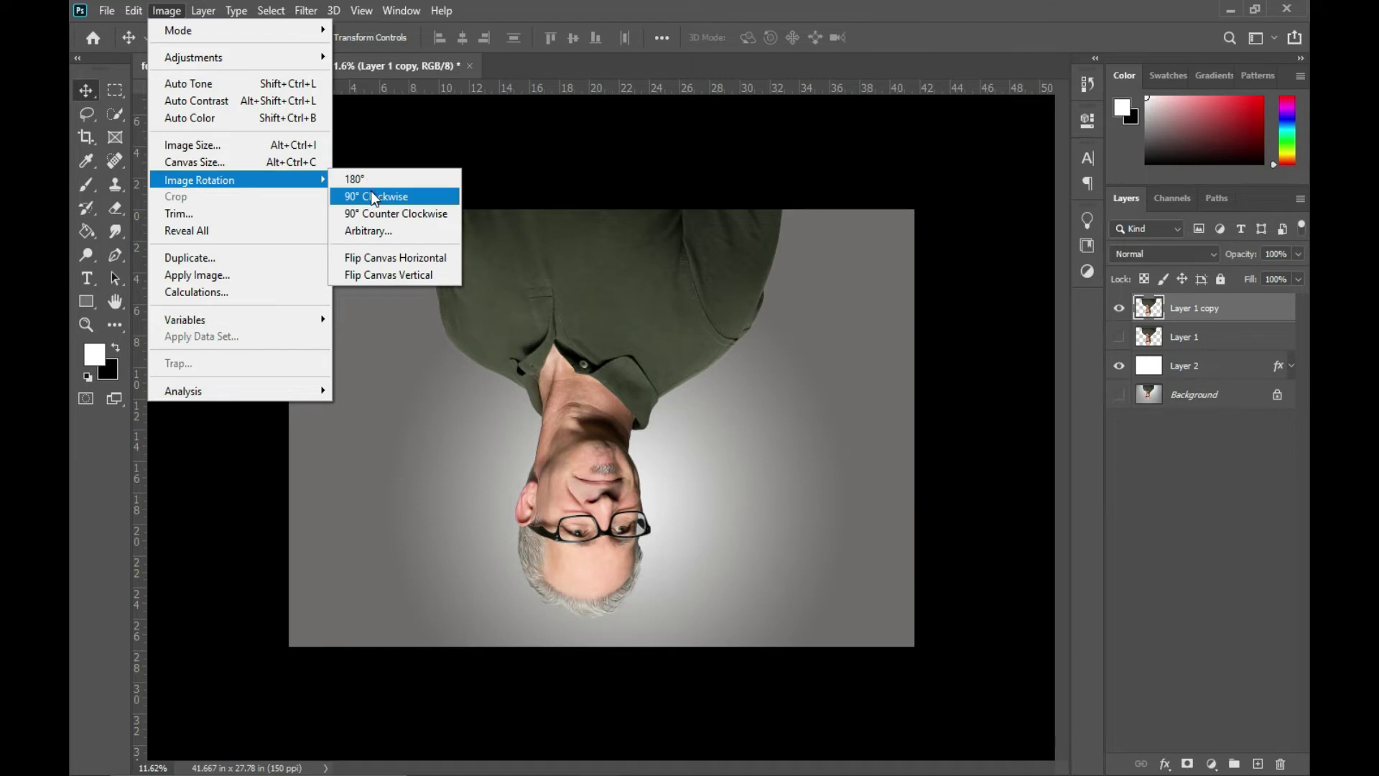
click(374, 196)
click(303, 13)
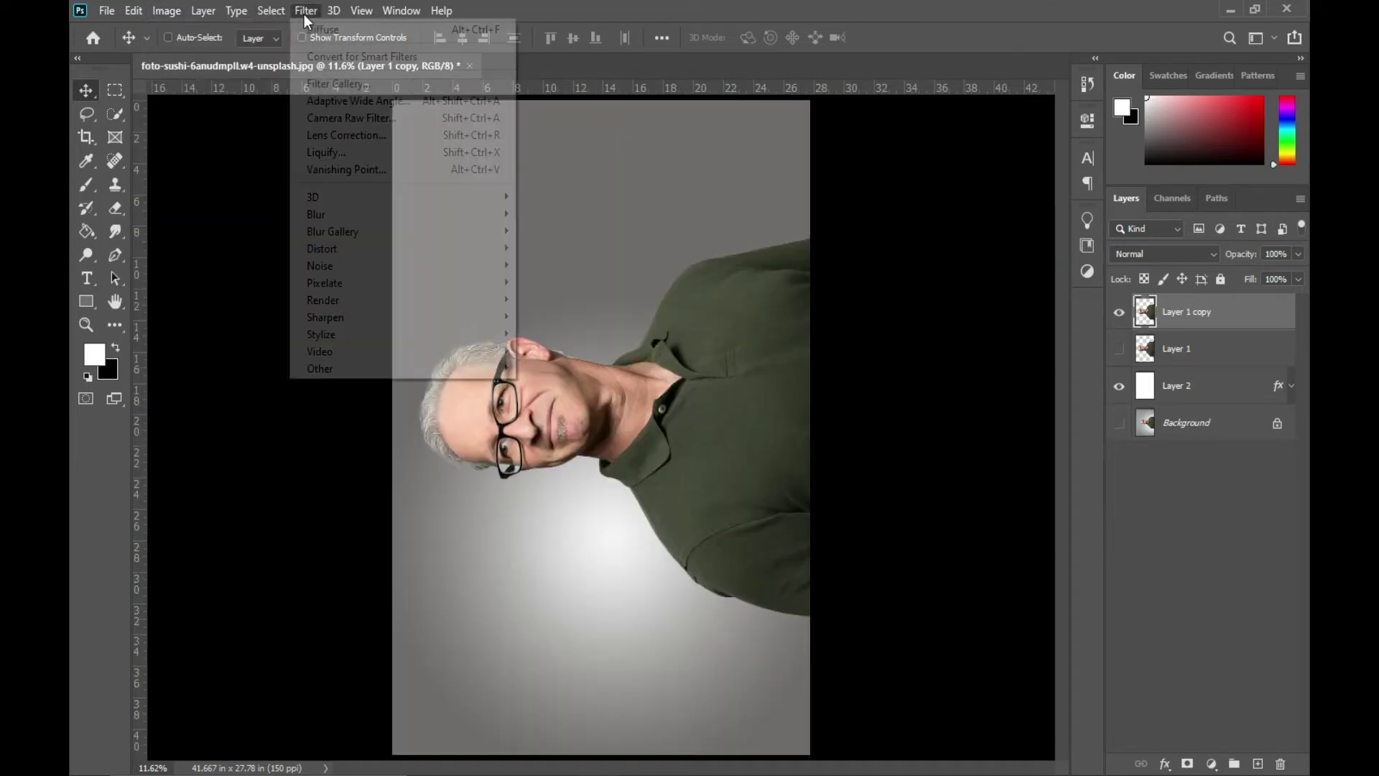
click(310, 28)
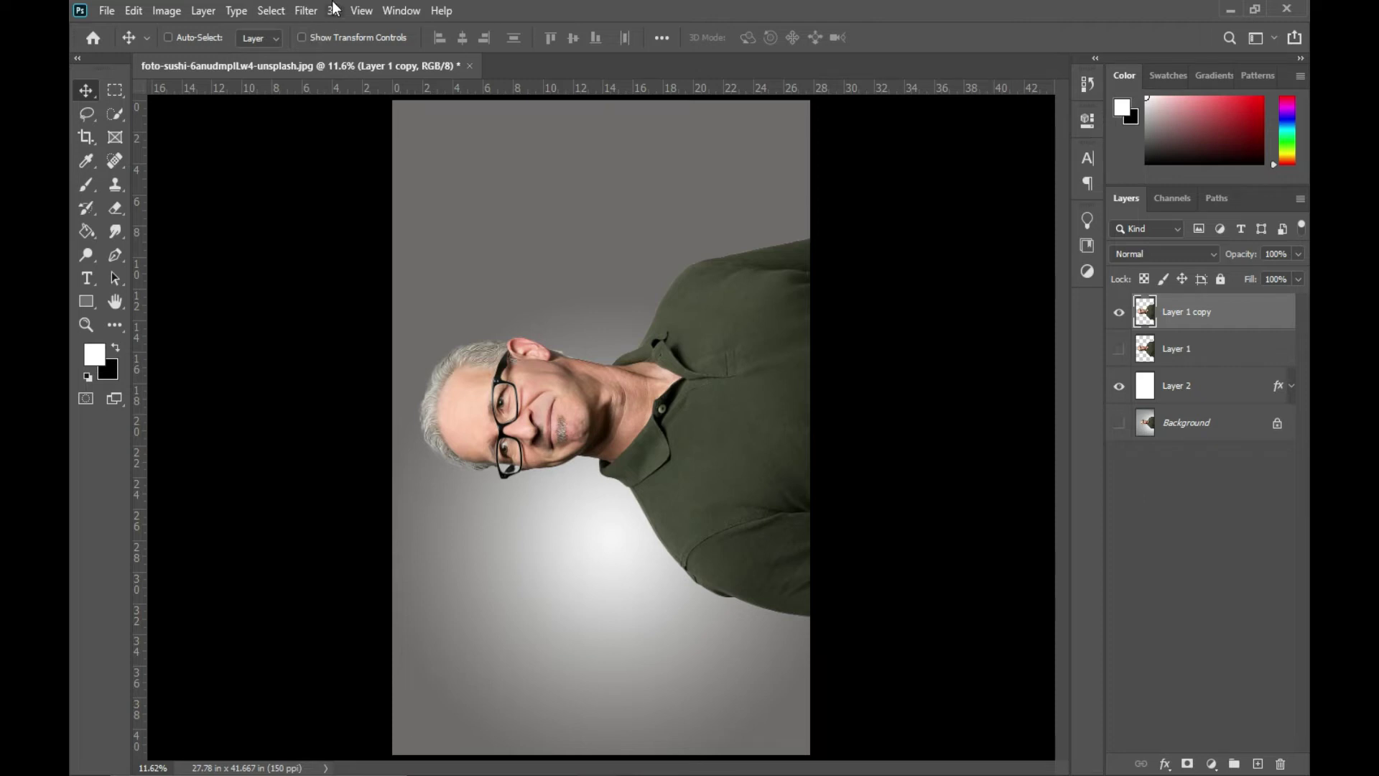
- Rotate the sideways image 90° clockwise back to upright and apply the Diffuse filter once more to Layer 1 copy
click(165, 11)
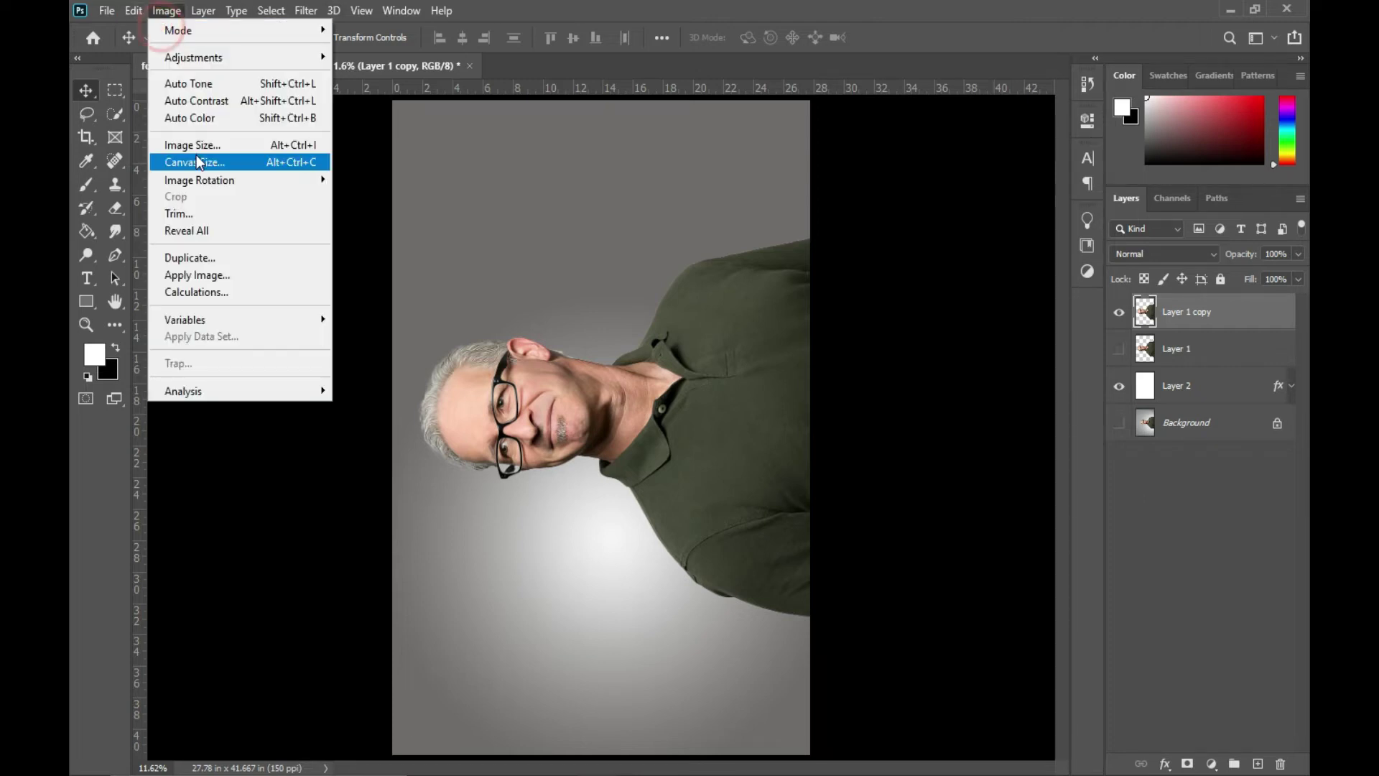
mouse_move(209, 182)
click(372, 198)
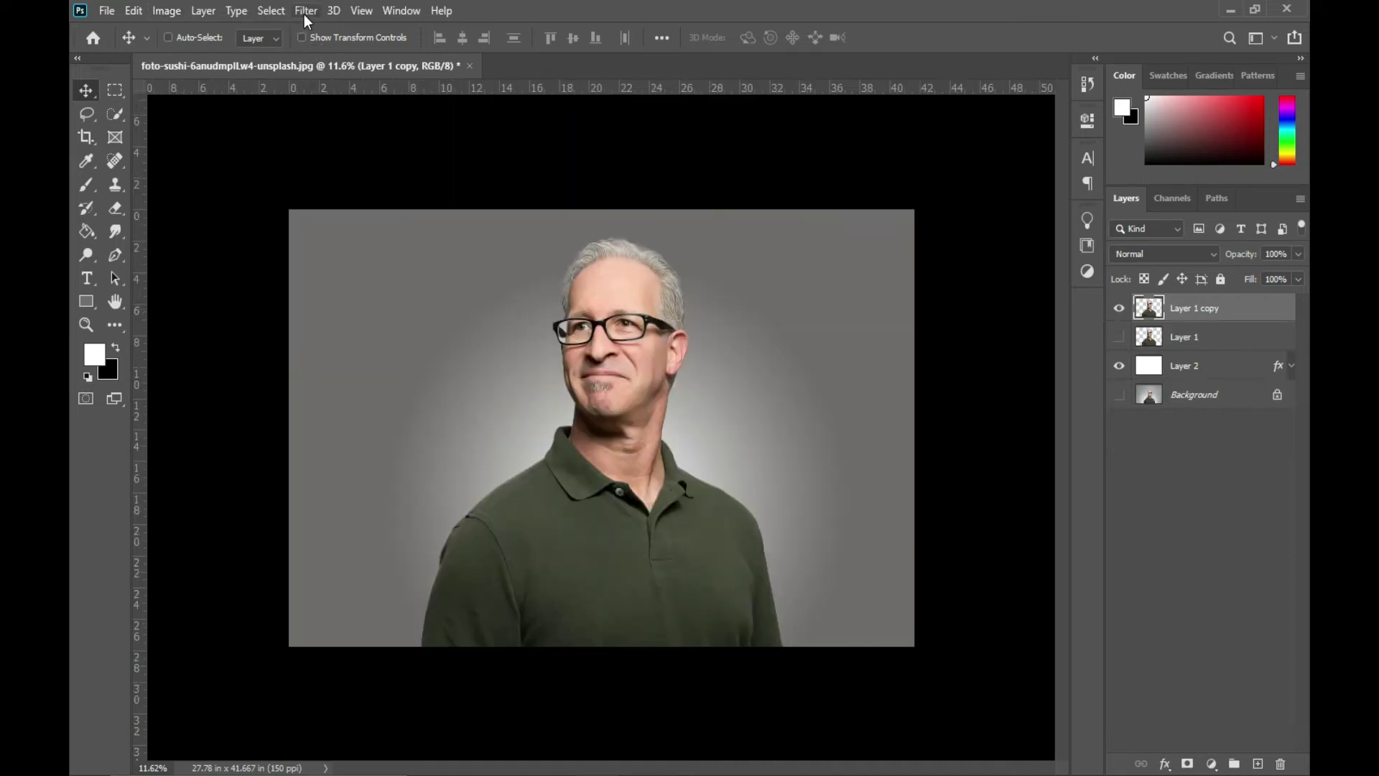
click(304, 14)
click(317, 28)
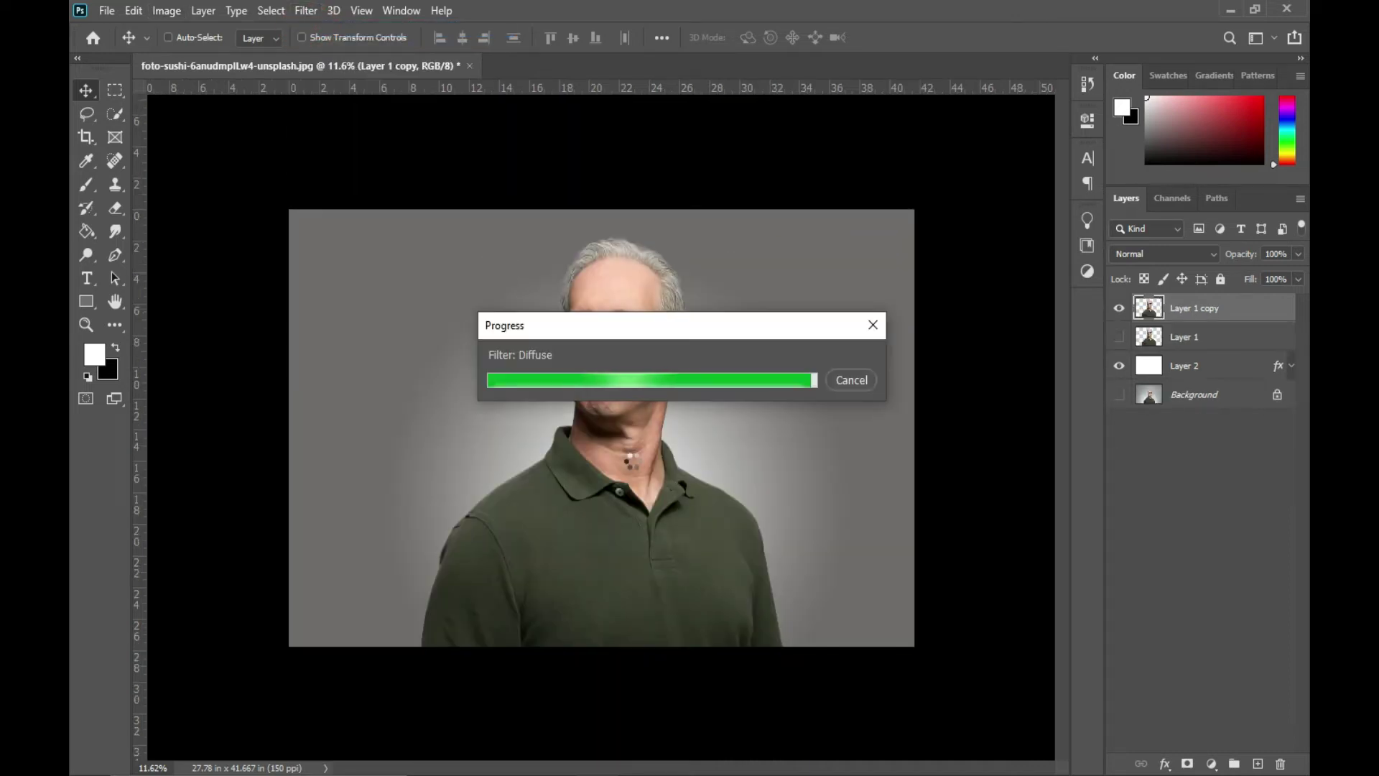
- Apply Smart Sharpen to Layer 1 copy with amount 240%, radius 3.0 px, noise reduction 30% and Gaussian Blur removal
key(ctrl)
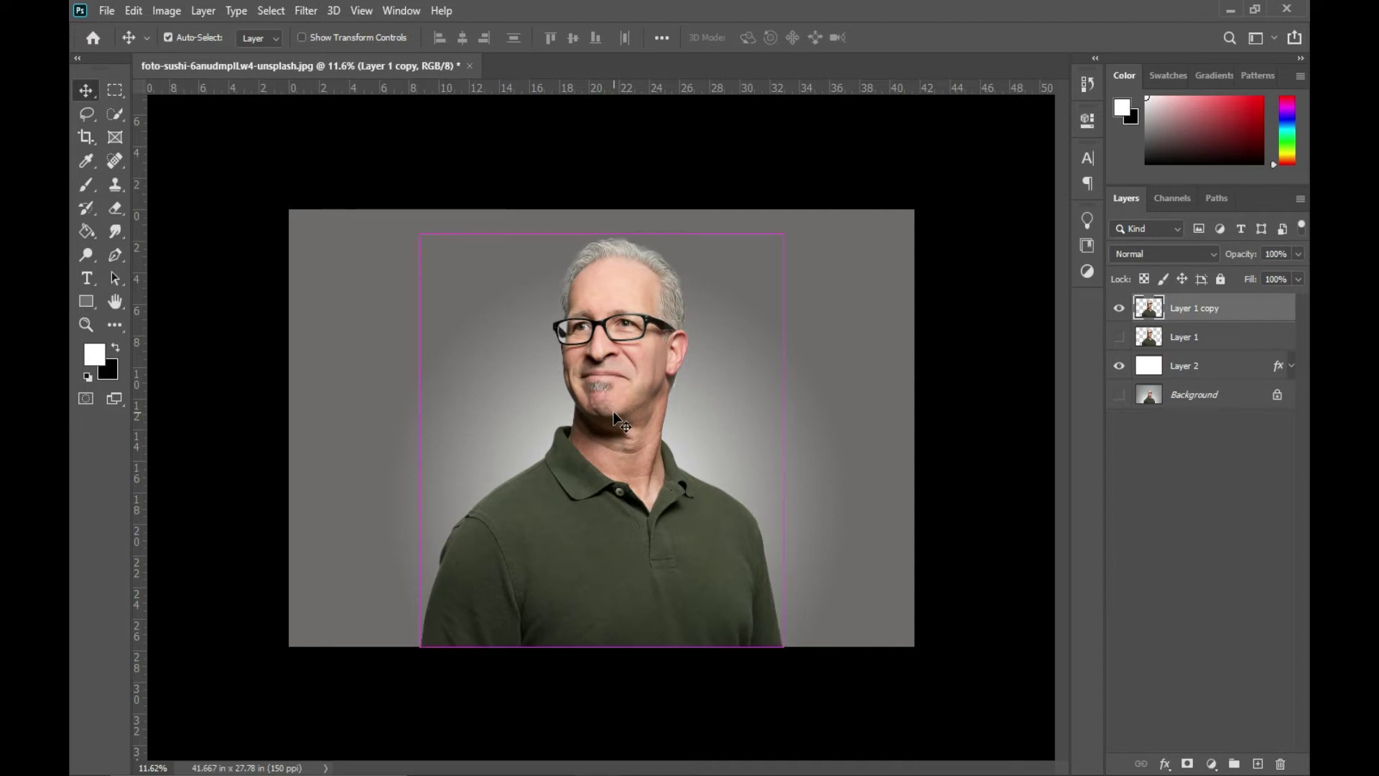
scroll(622, 424, up, 2)
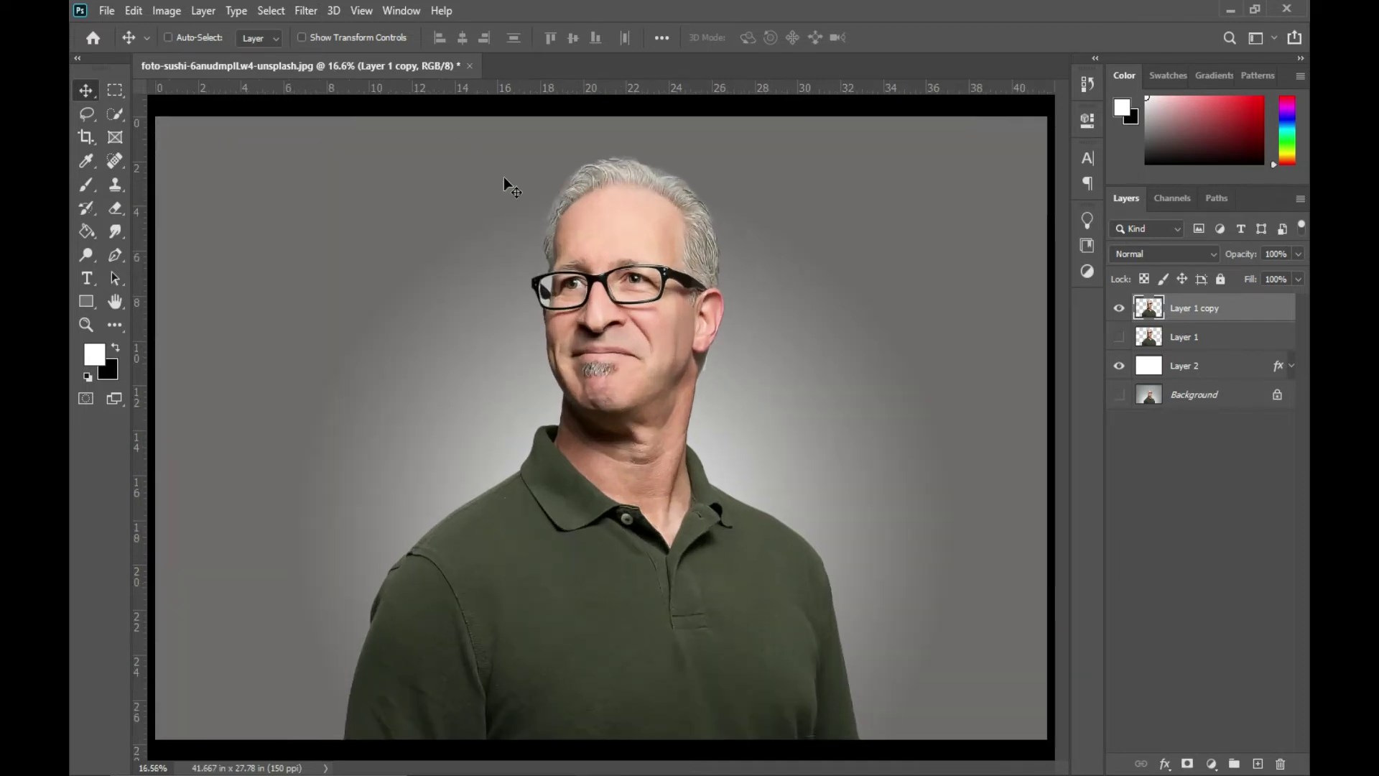
key(ctrl+space)
drag(612, 392, 616, 398)
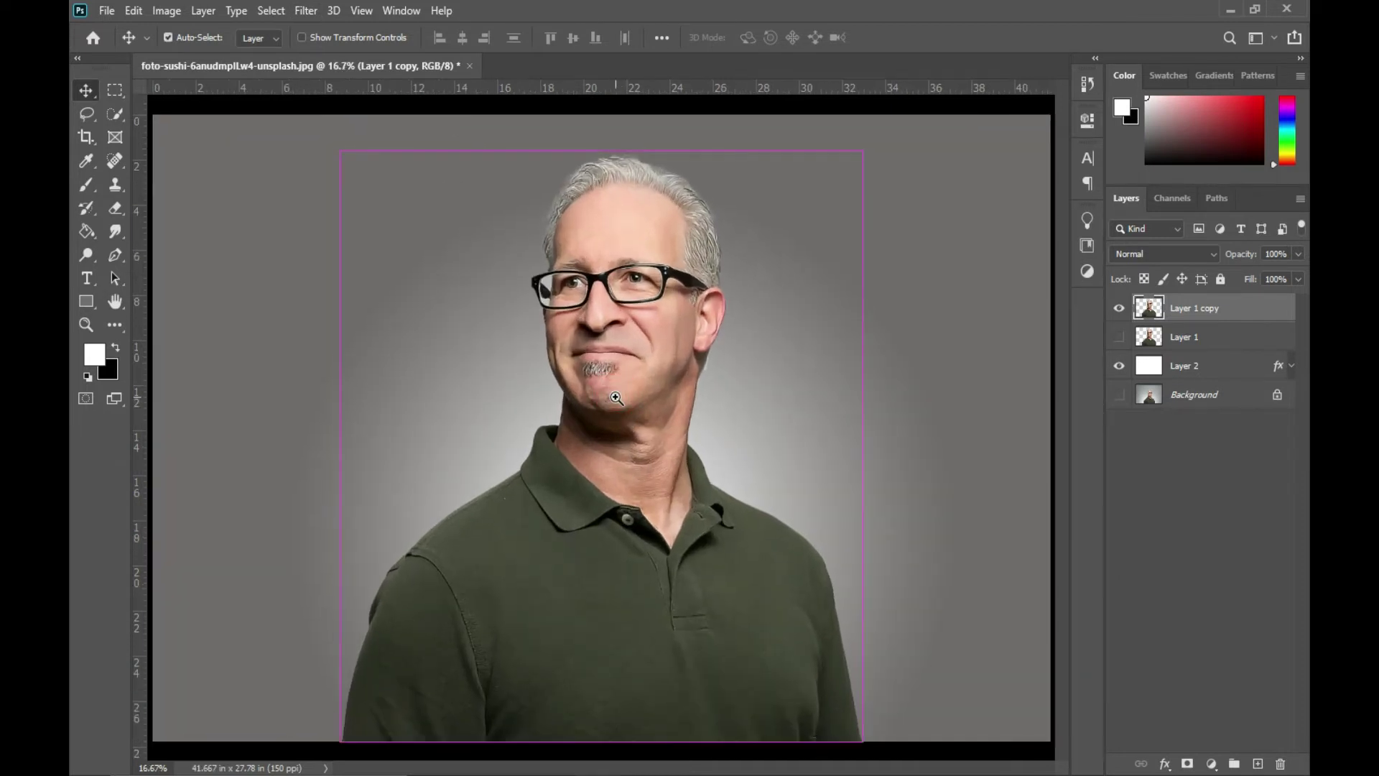
click(616, 397)
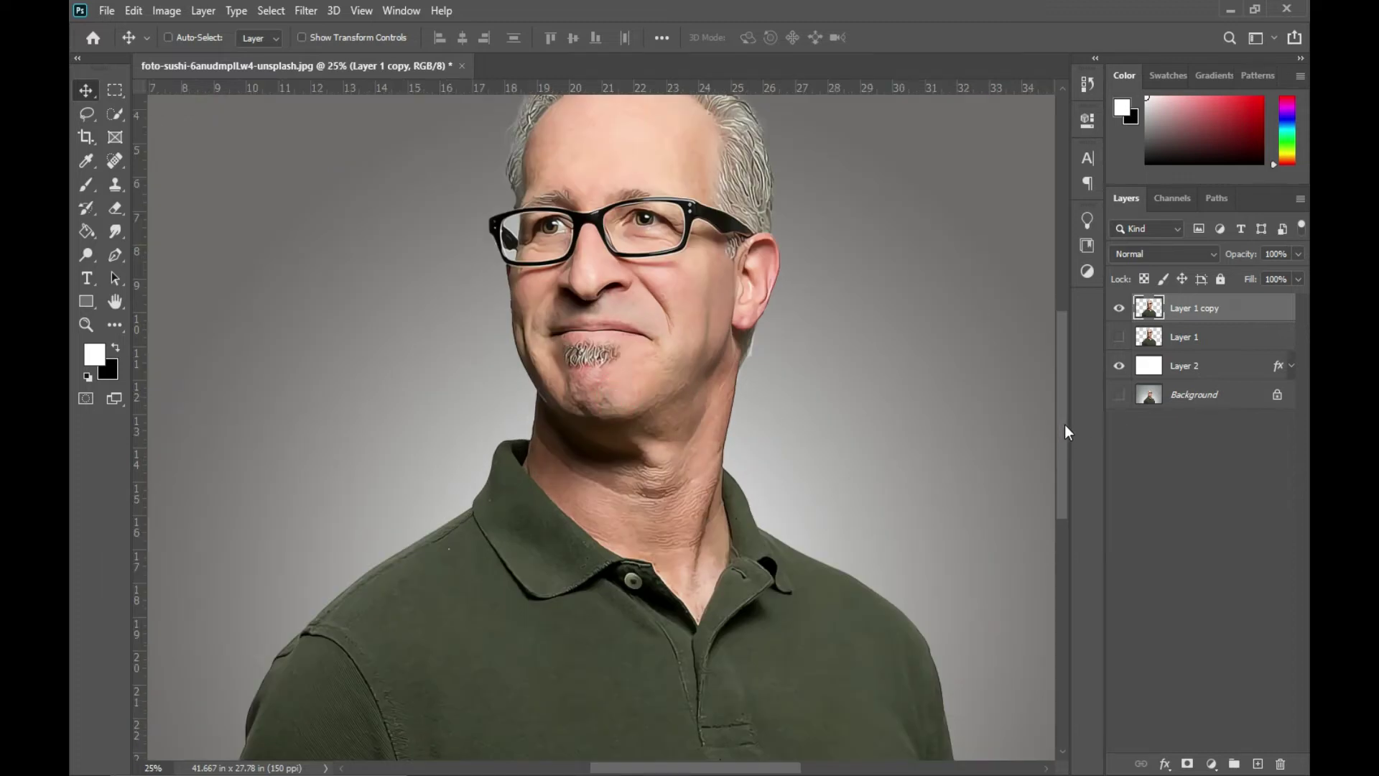
scroll(1064, 431, up, 3)
click(306, 10)
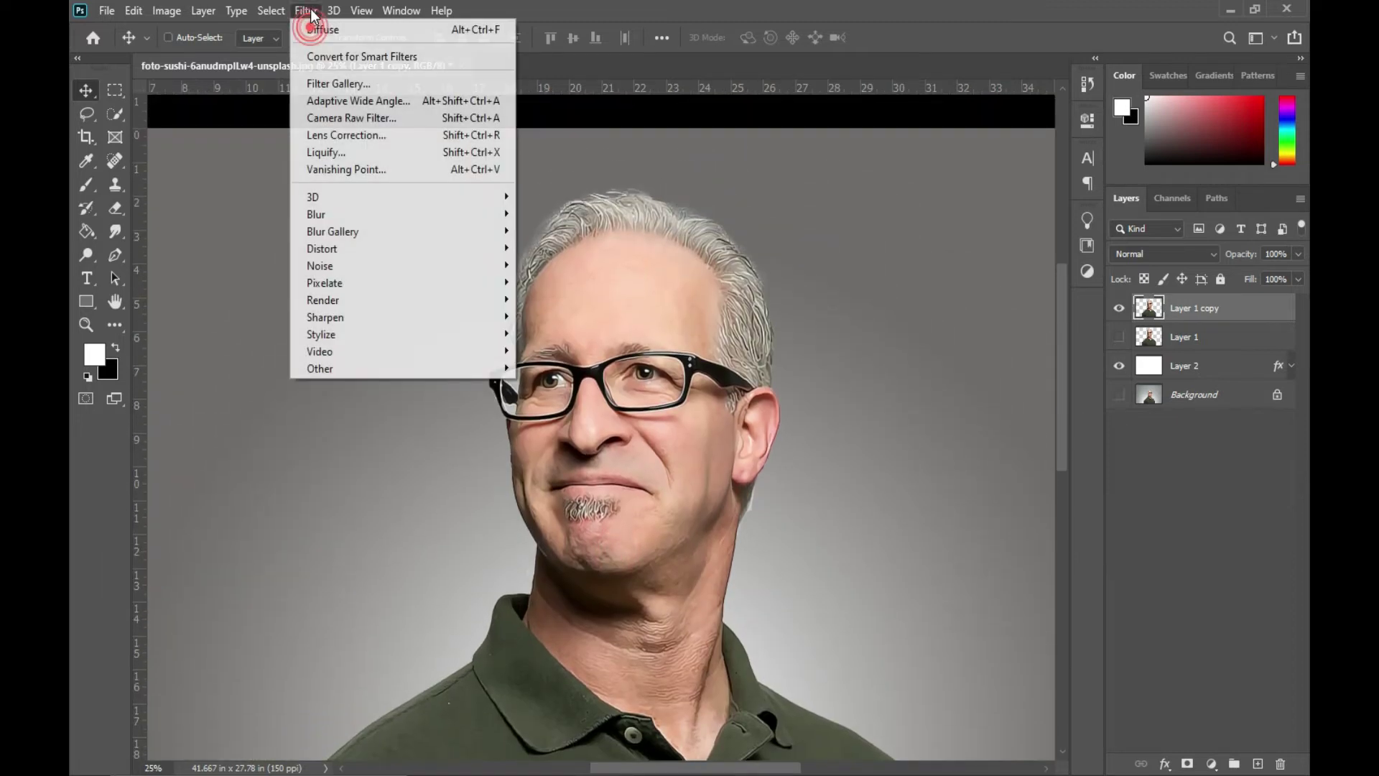
mouse_move(348, 299)
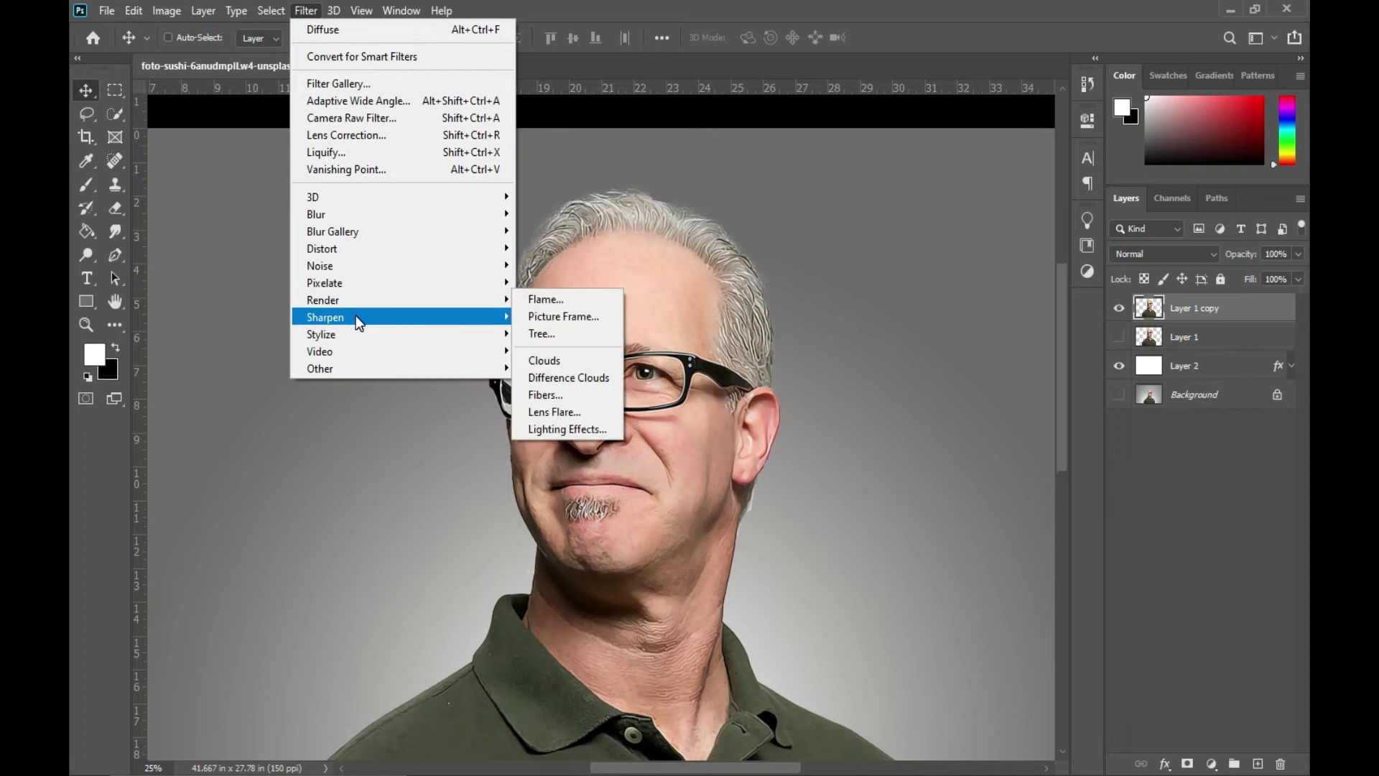
click(572, 386)
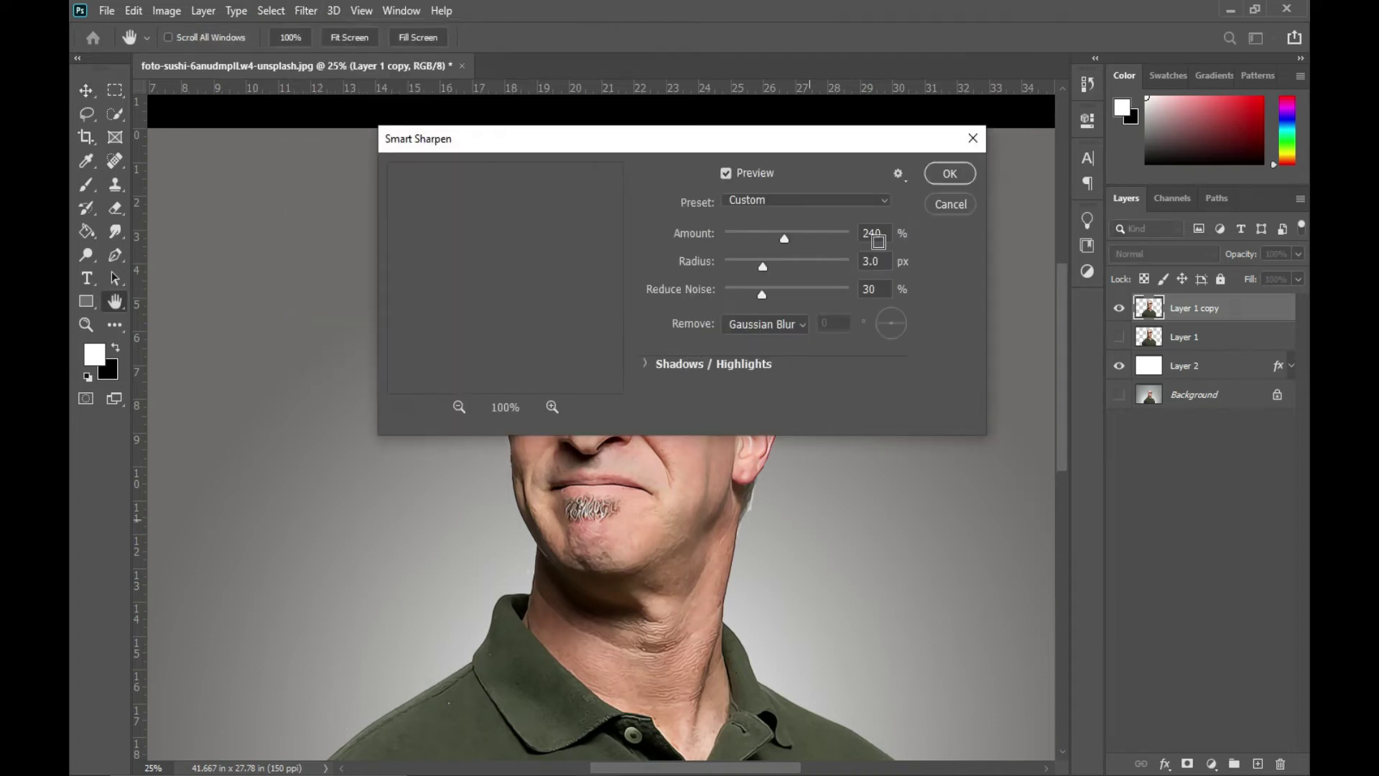
click(950, 174)
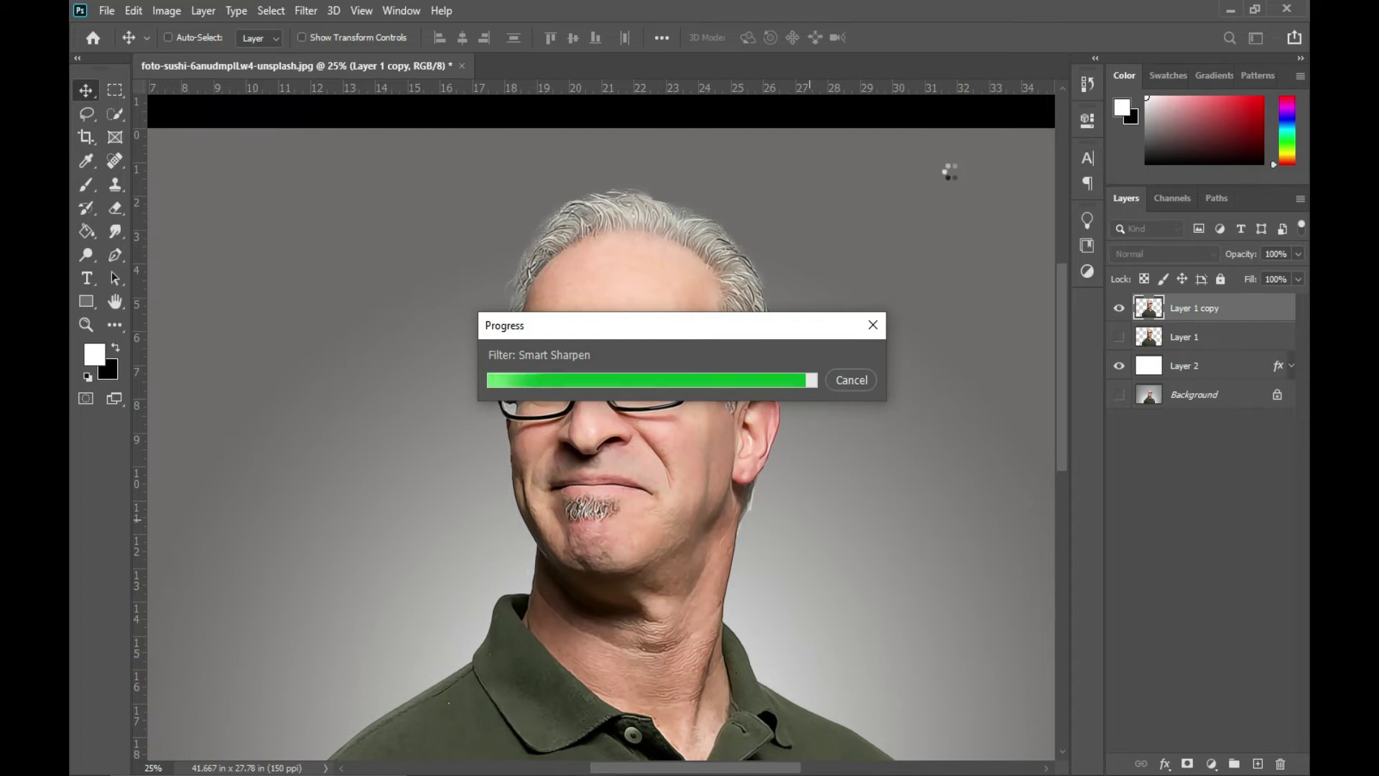
- Compare the filtered Layer 1 copy with the original Layer 1 by switching their visibility on and off
click(1119, 308)
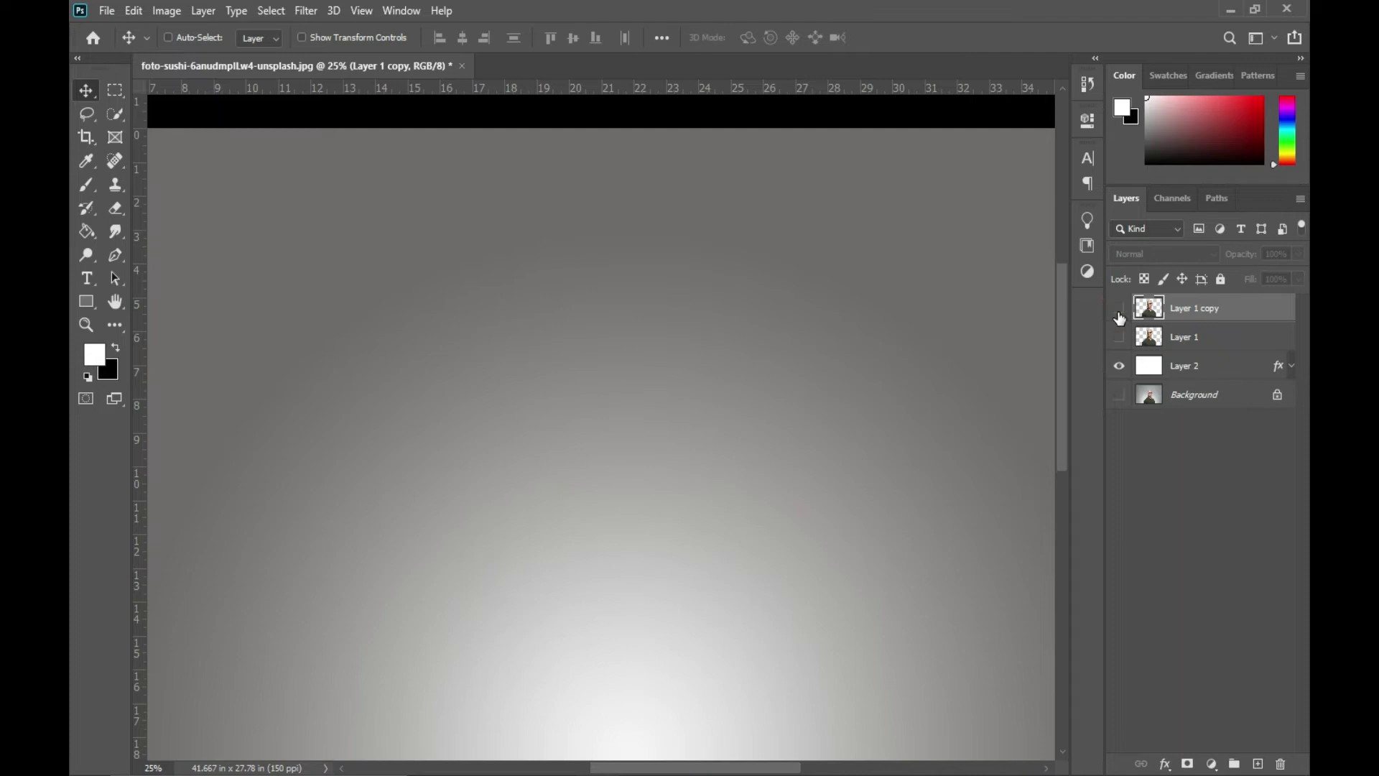
click(1119, 308)
click(1118, 337)
click(1120, 308)
click(1120, 308)
click(1119, 309)
click(1120, 308)
click(1119, 337)
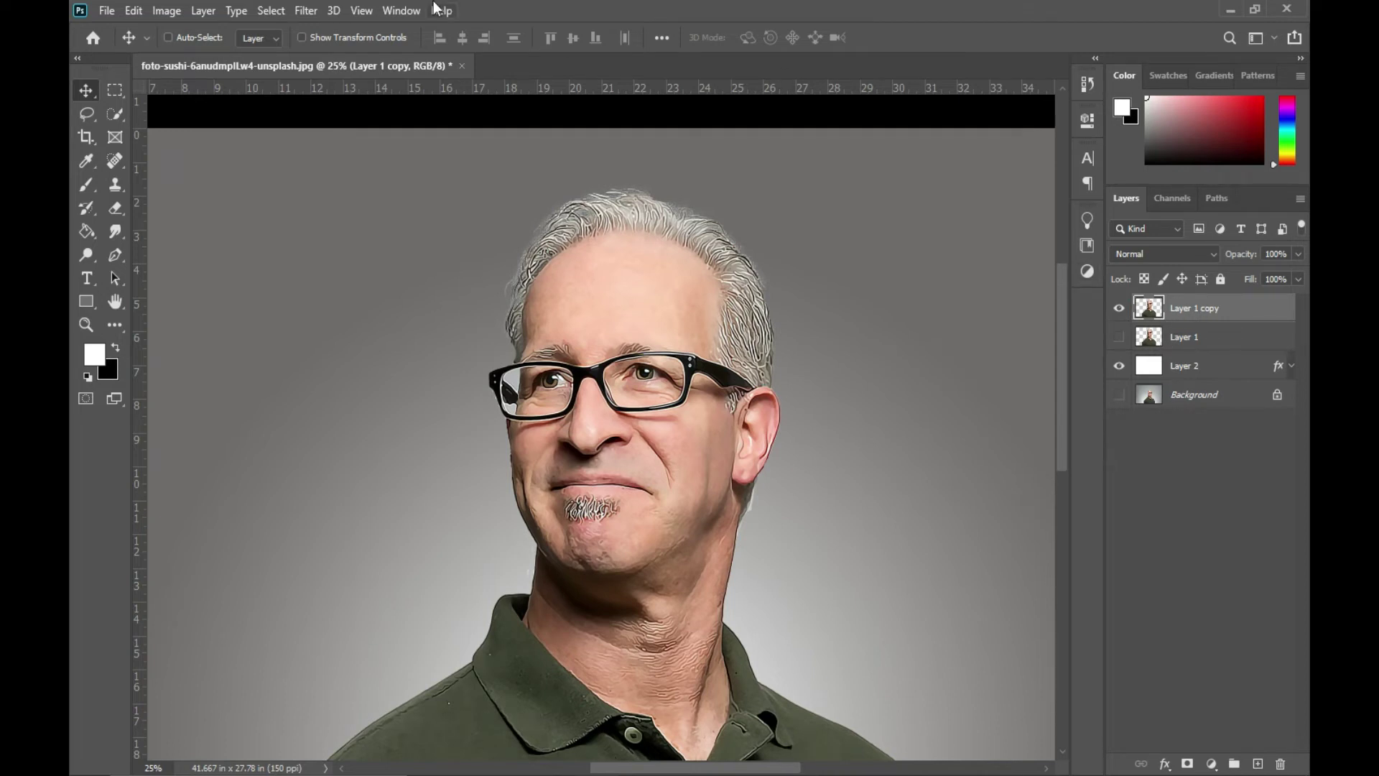
- Convert Layer 1 copy to a smart object and duplicate it twice
click(304, 11)
click(1225, 304)
right_click(1228, 306)
click(1008, 262)
key(ctrl+j)
key(ctrl+j)
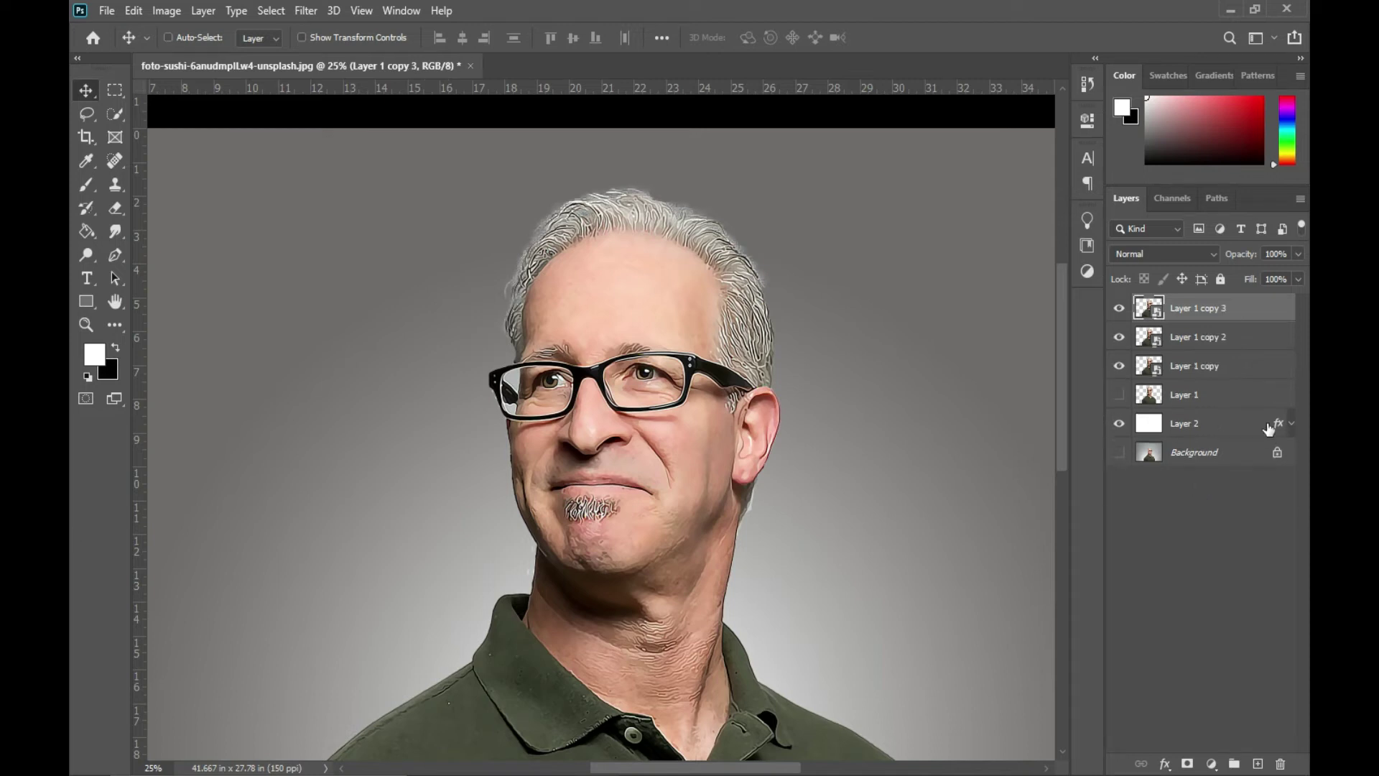
- Rename the three smart object layers, from lowest to highest, as Hard Details, Soft Details and High Pas
click(1201, 367)
double_click(1202, 367)
text(Hard Details)
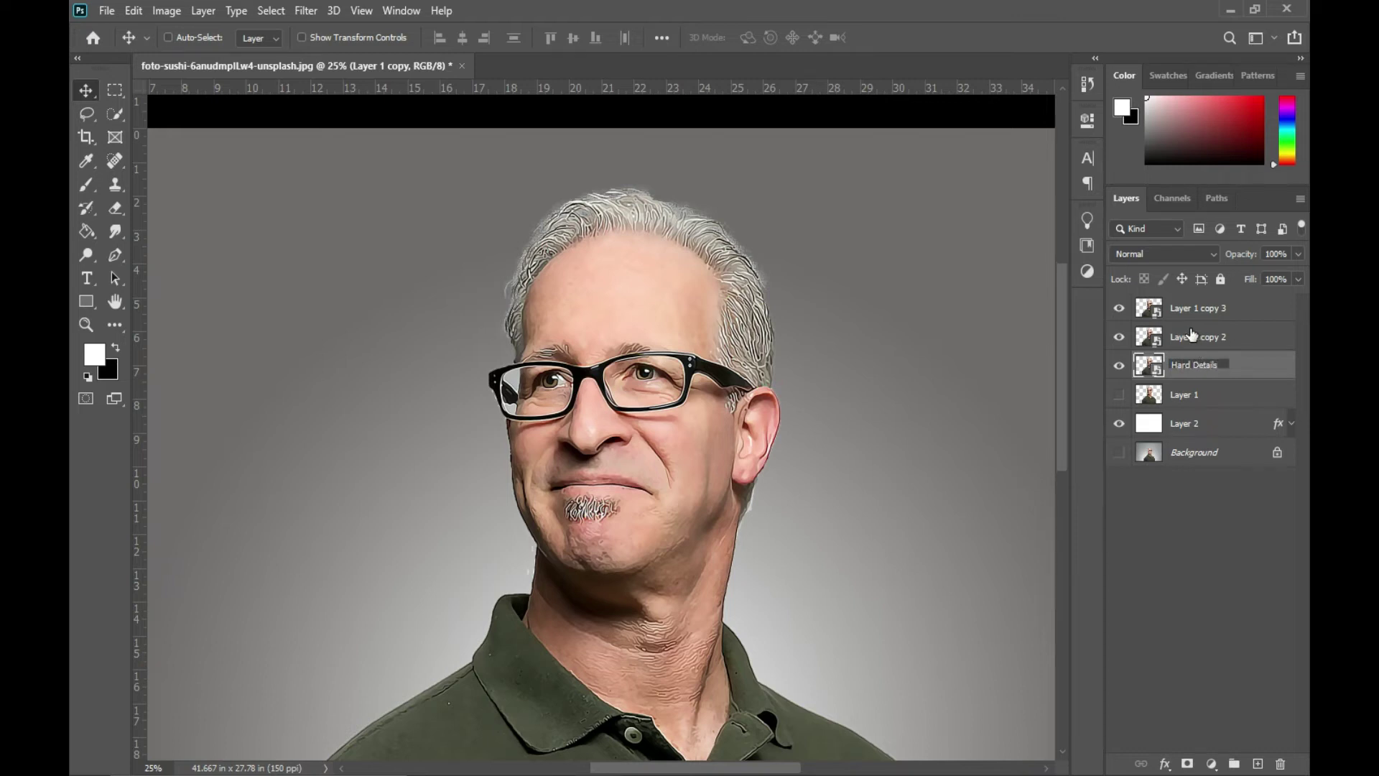
double_click(1193, 336)
text(Soft Details)
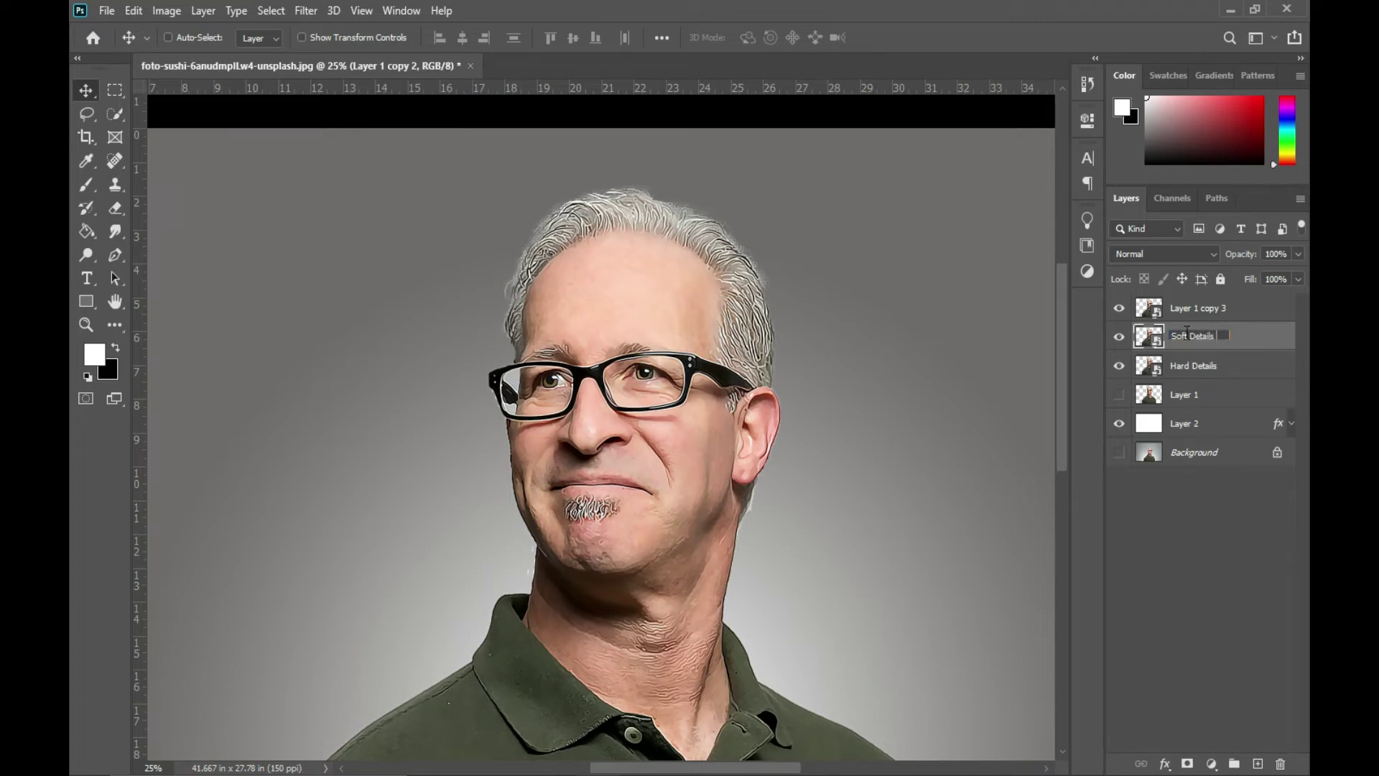
key(Return)
double_click(1196, 308)
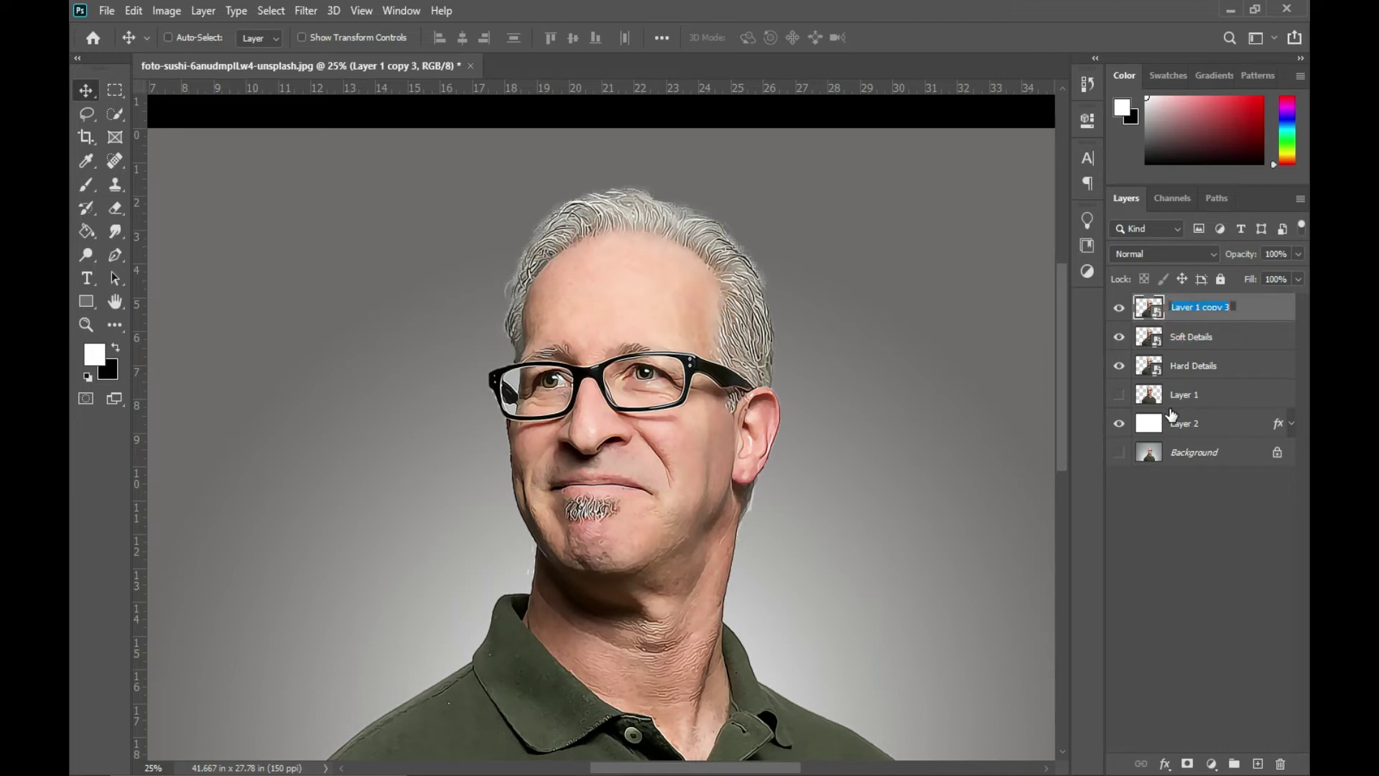
text(High Pas)
click(975, 319)
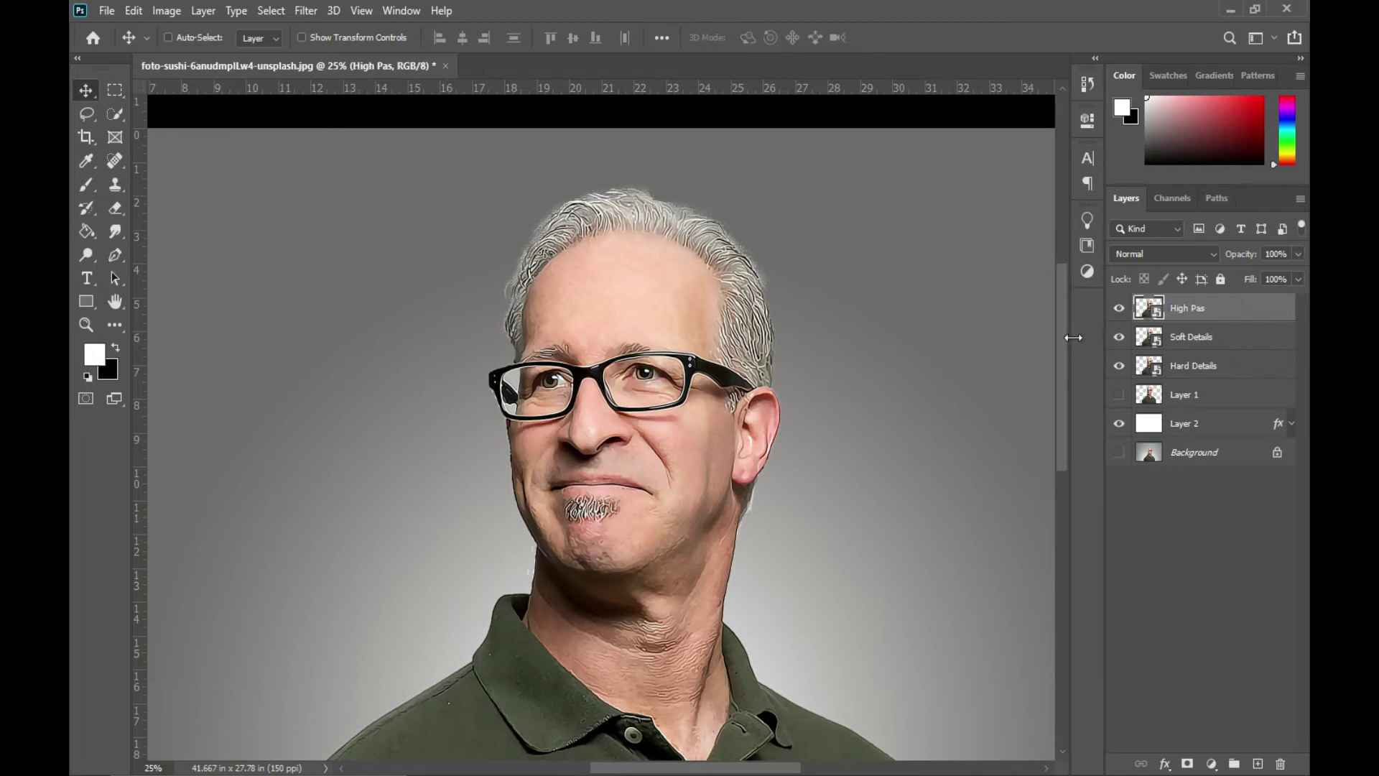
- Hide the High Pas and Soft Details layers and open the Filter Gallery on Hard Details with the face previewed at 50%
click(1120, 312)
click(1201, 369)
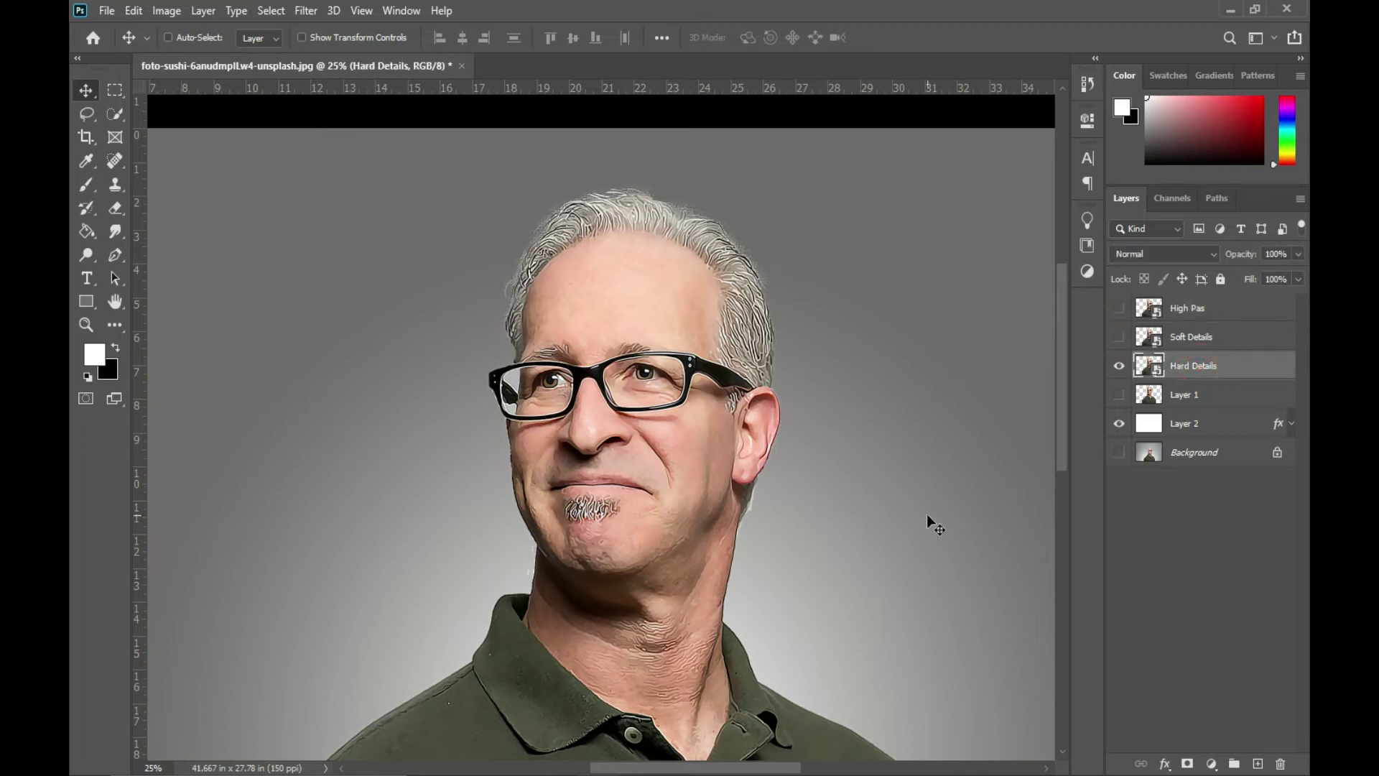
click(309, 12)
click(343, 83)
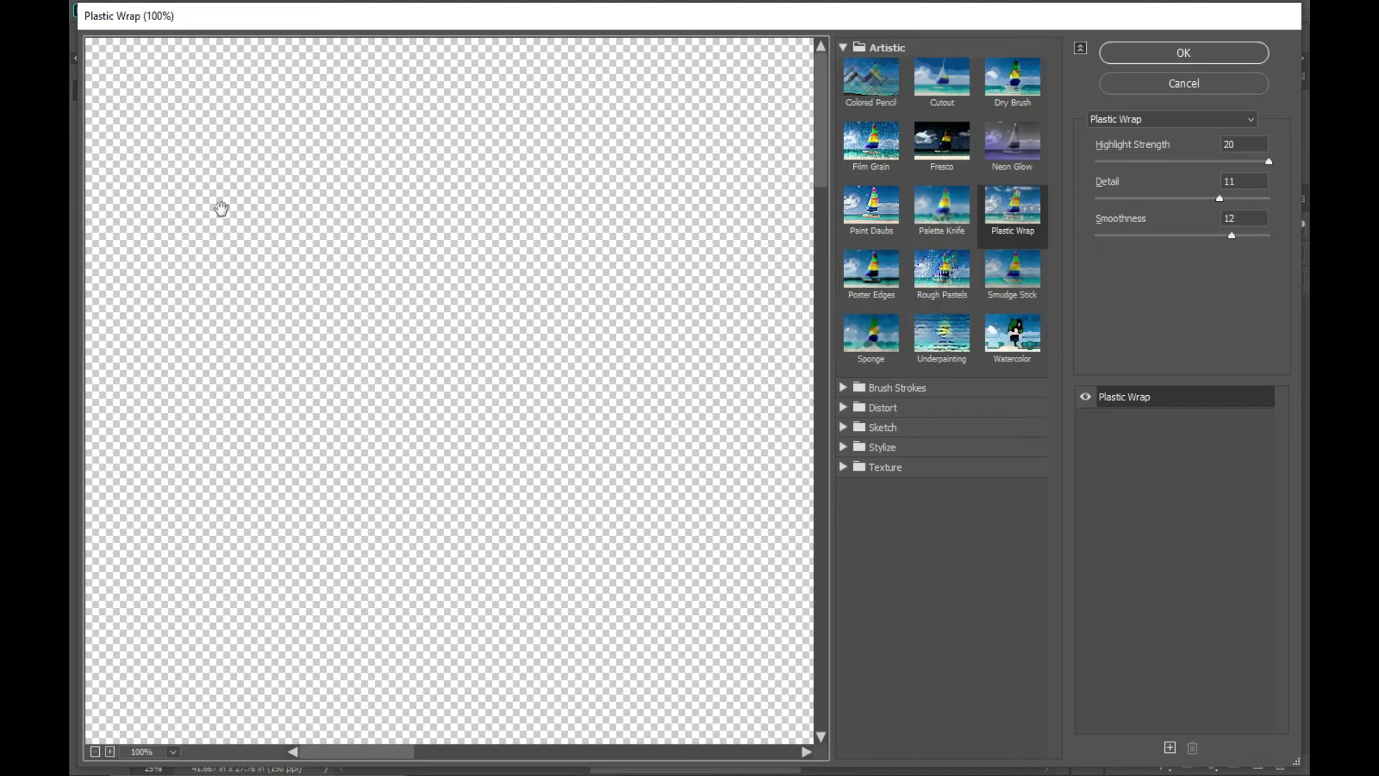
click(95, 752)
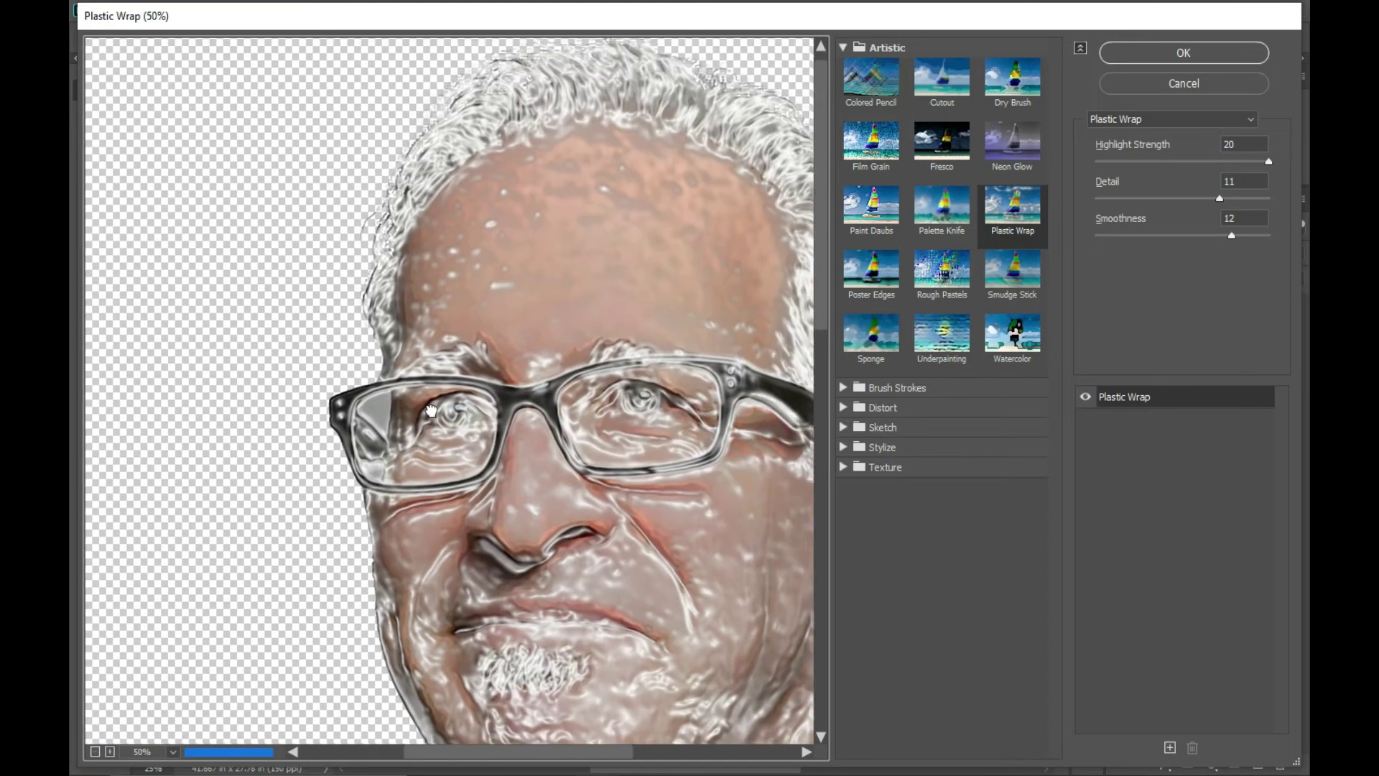
drag(431, 410, 429, 372)
- Apply the Cutout filter to Hard Details with 8 levels, edge simplicity 5 and edge fidelity 1
click(946, 79)
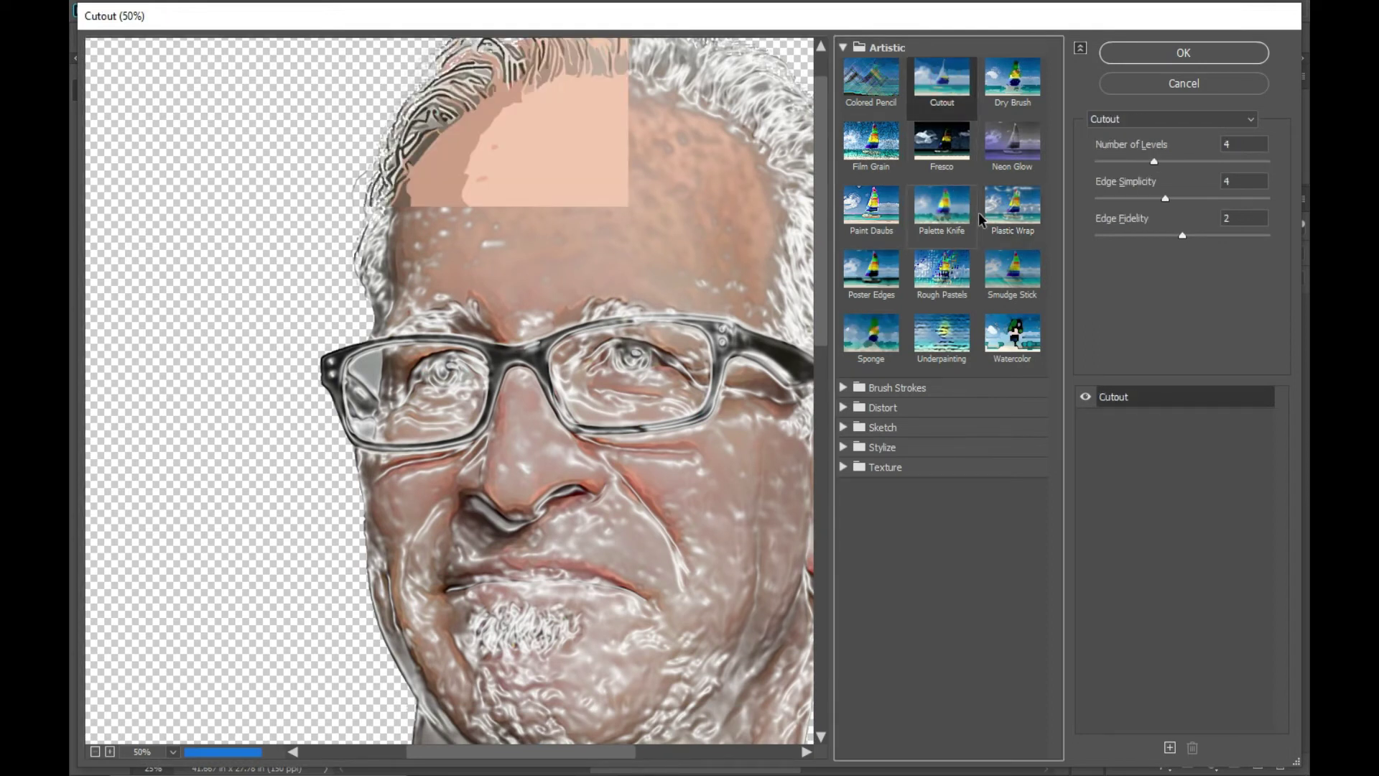
click(1244, 144)
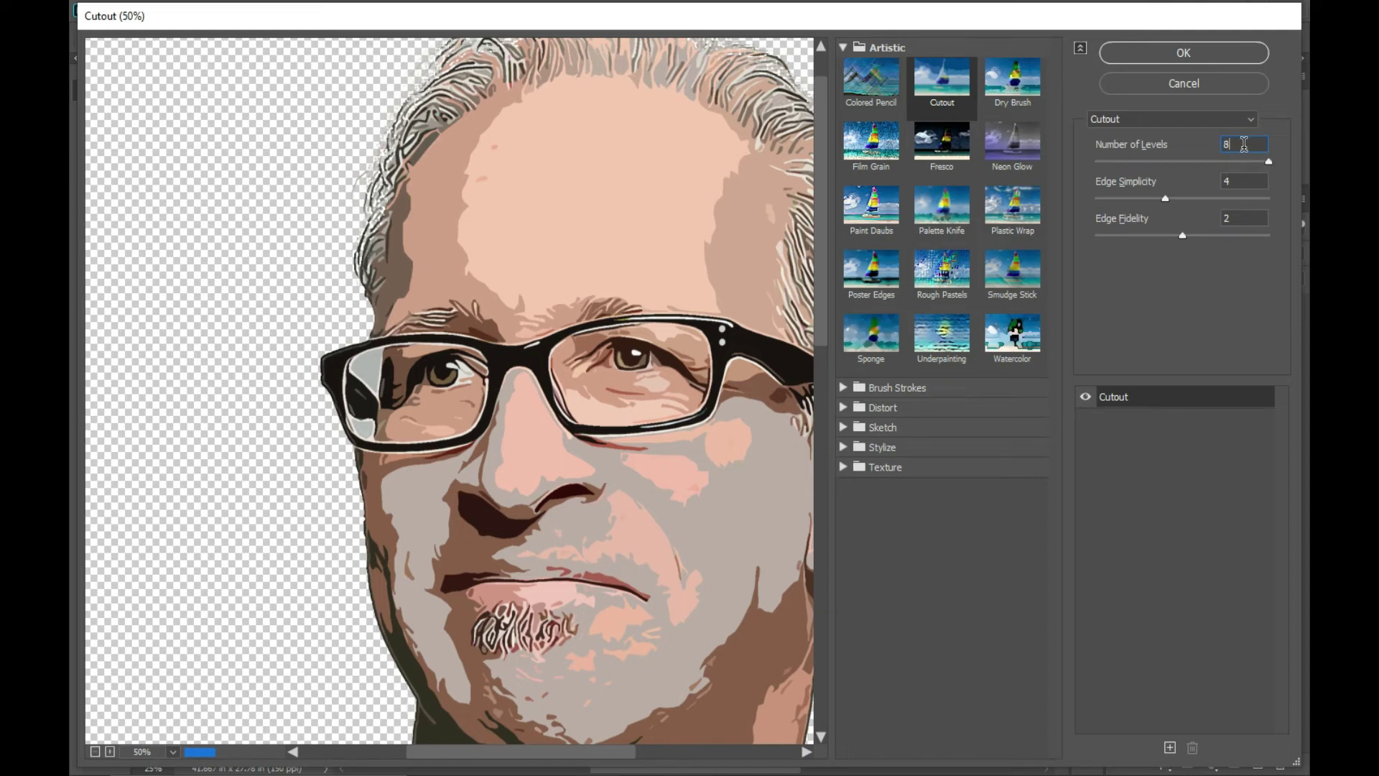
click(1232, 180)
text(5)
text(1)
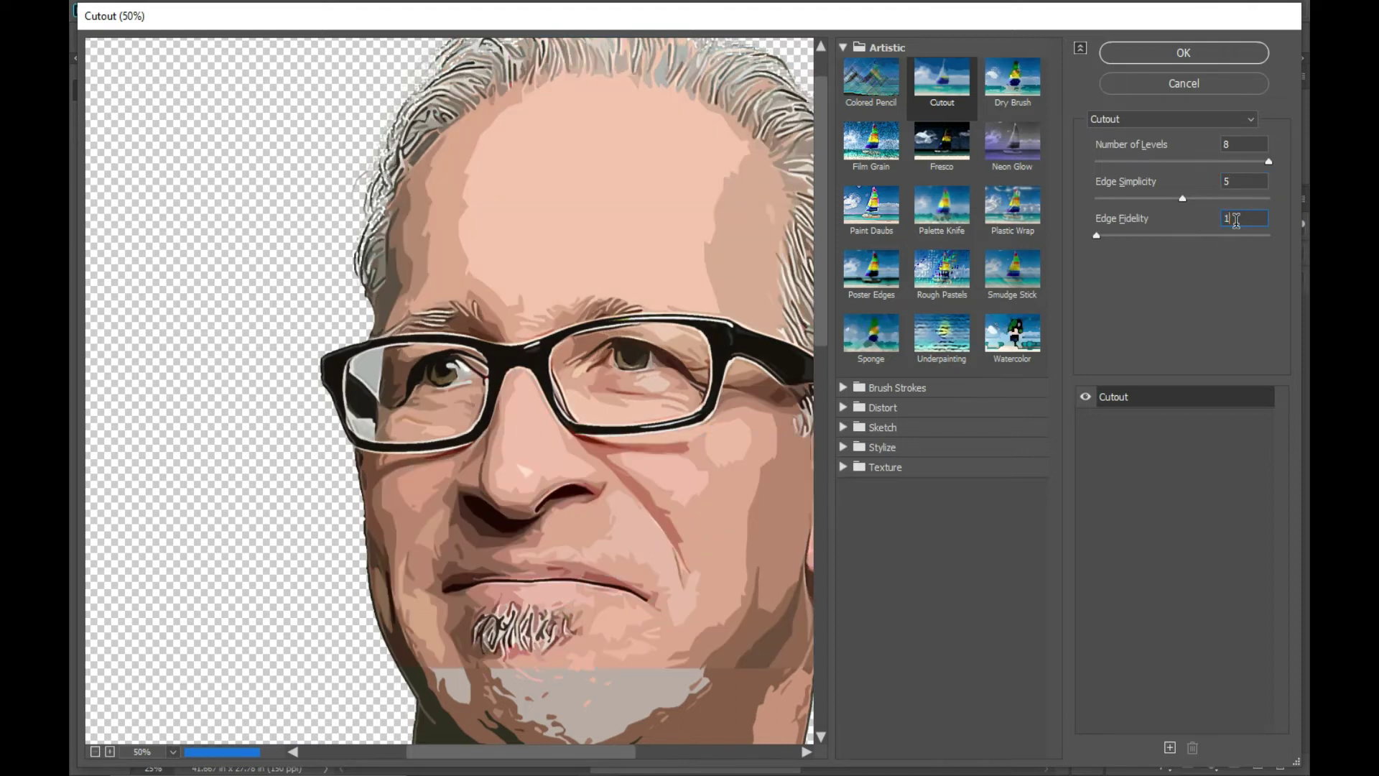
click(1184, 53)
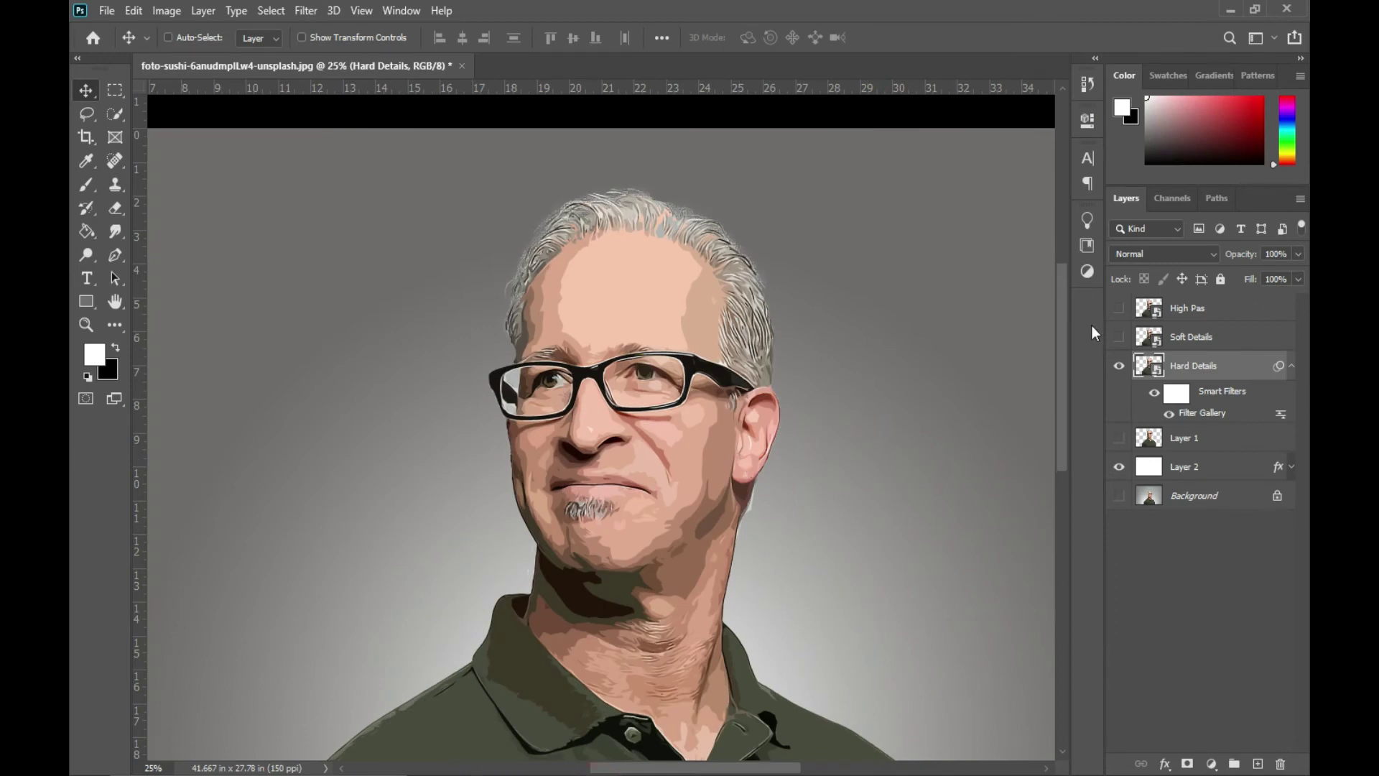
- Apply Unsharp Mask to the Hard Details layer with amount 150%, radius 2 pixels and threshold 0
click(308, 12)
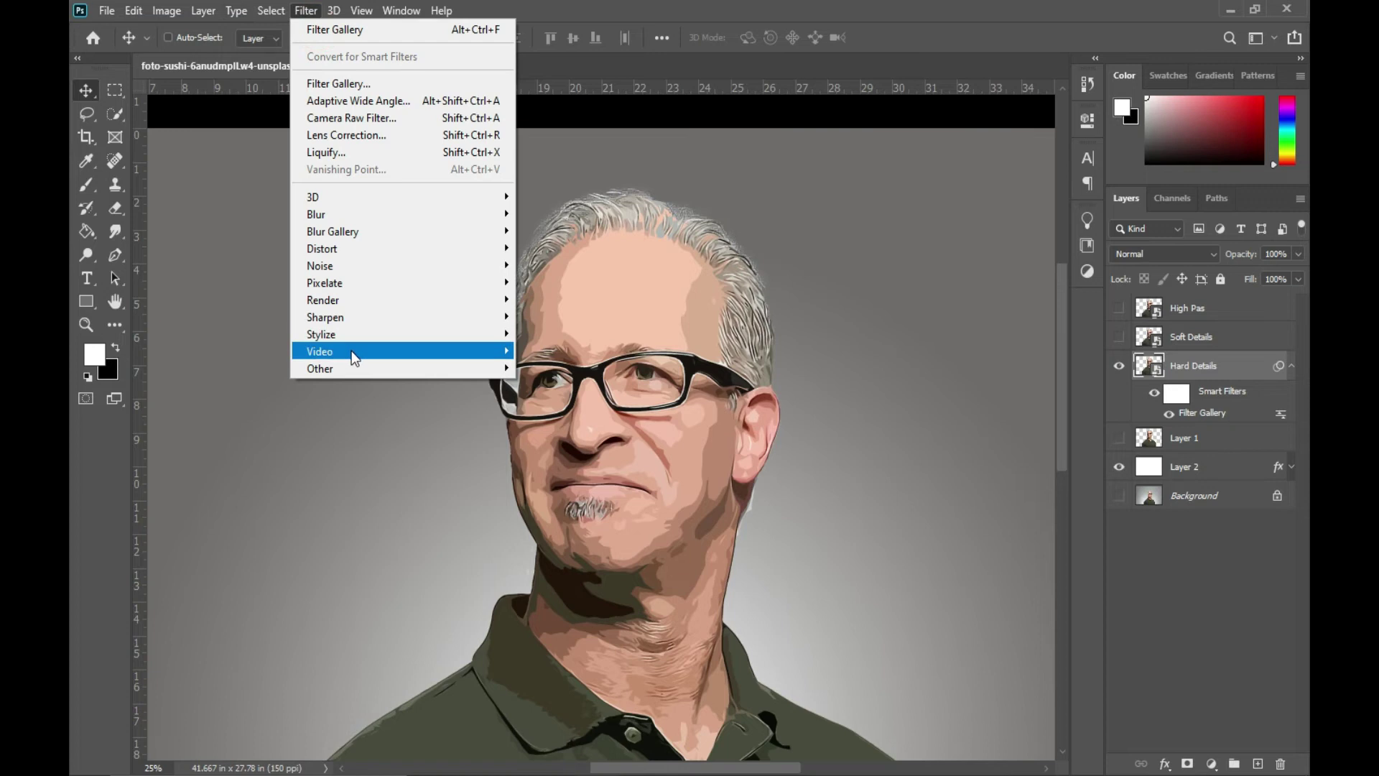
mouse_move(401, 334)
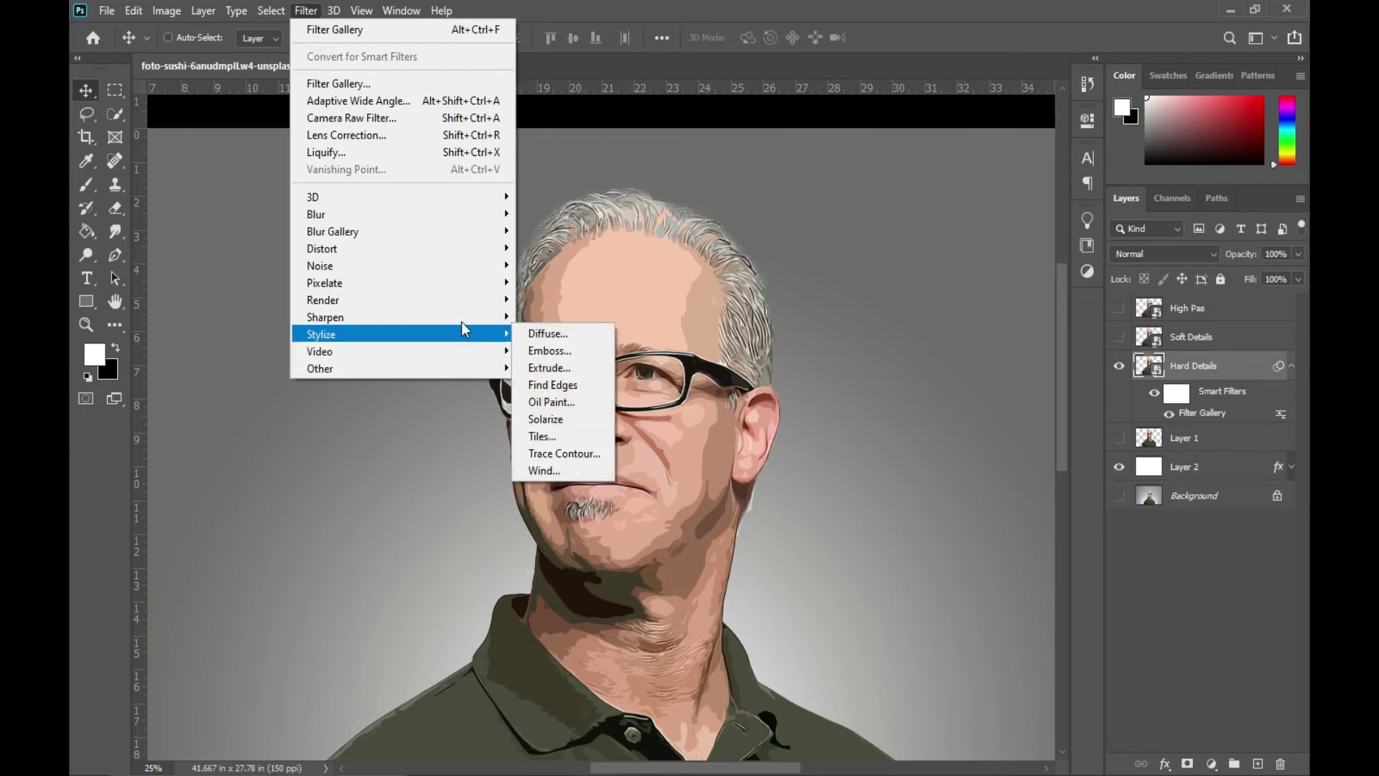
mouse_move(463, 317)
click(571, 403)
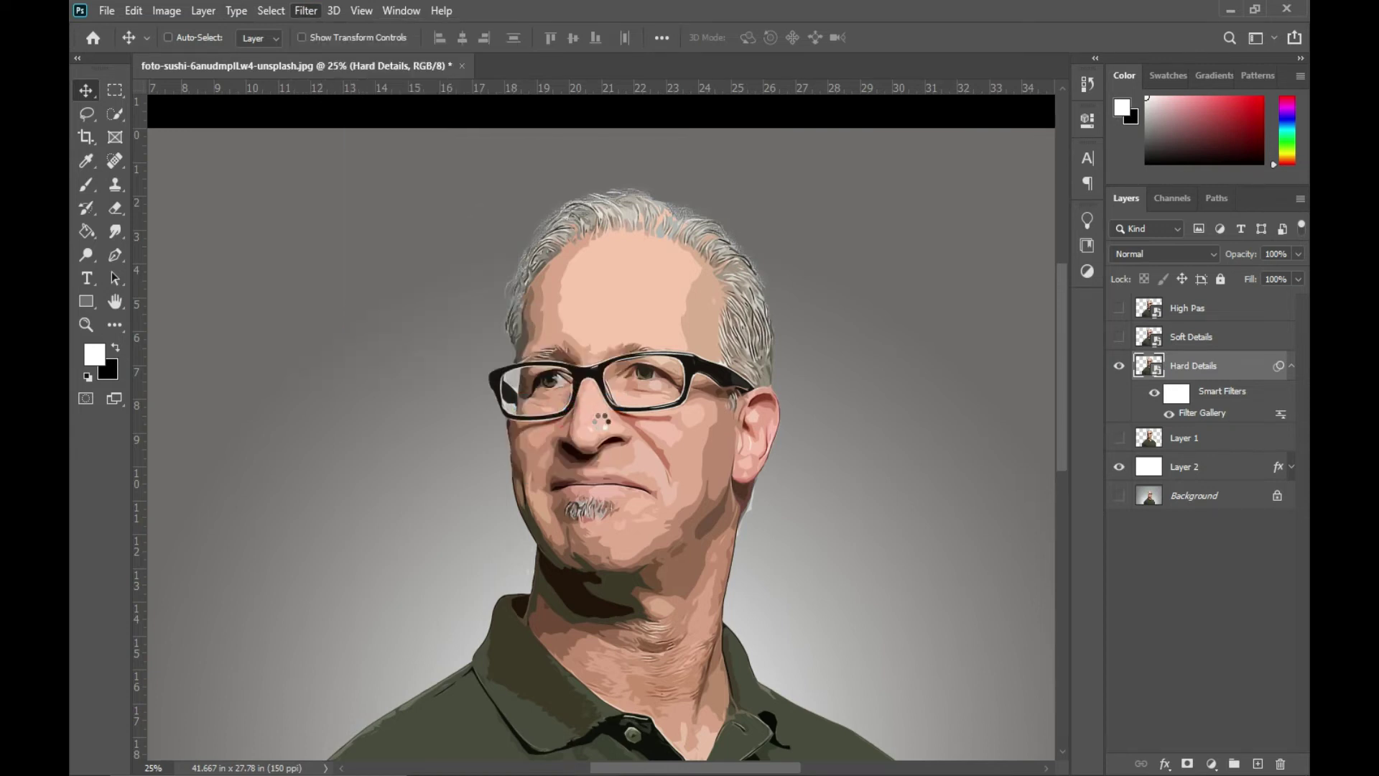
click(649, 362)
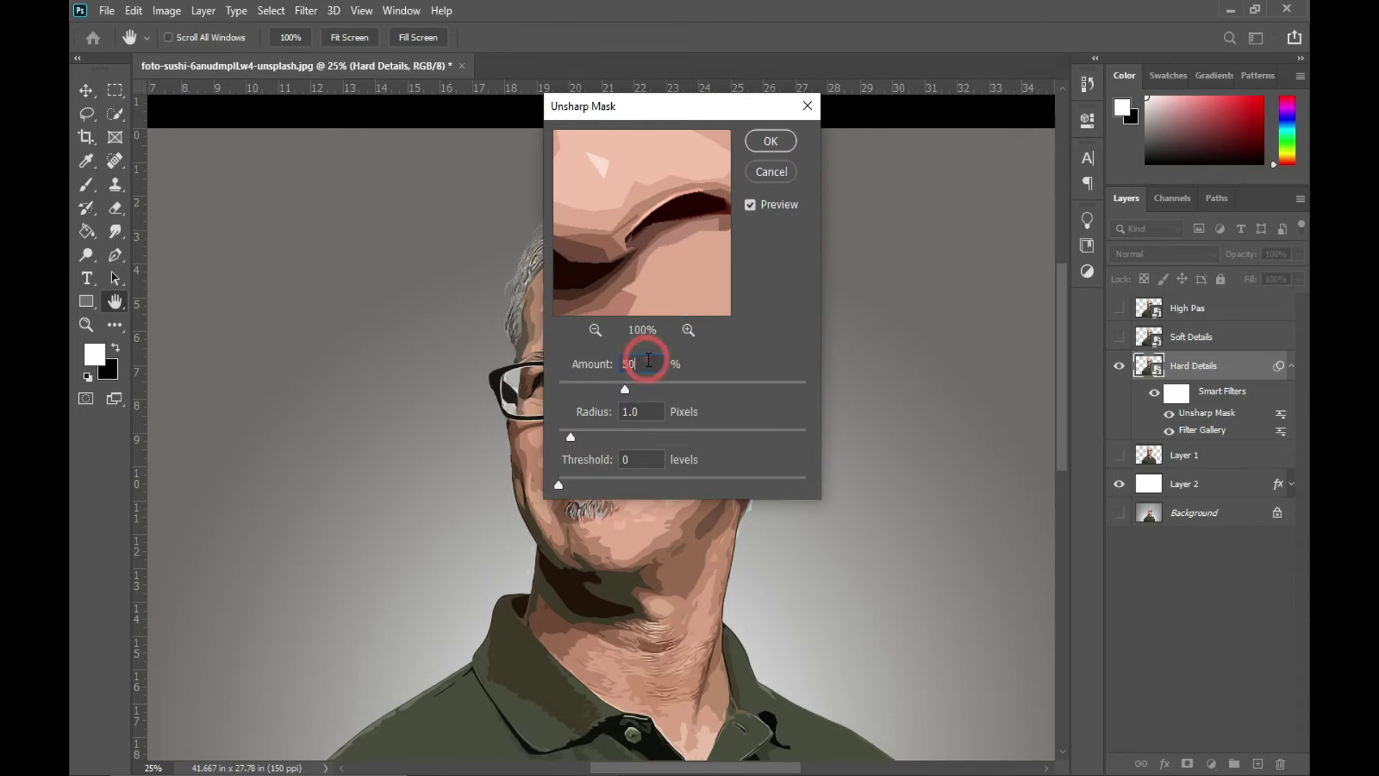
text(150)
double_click(630, 412)
text(2)
double_click(631, 462)
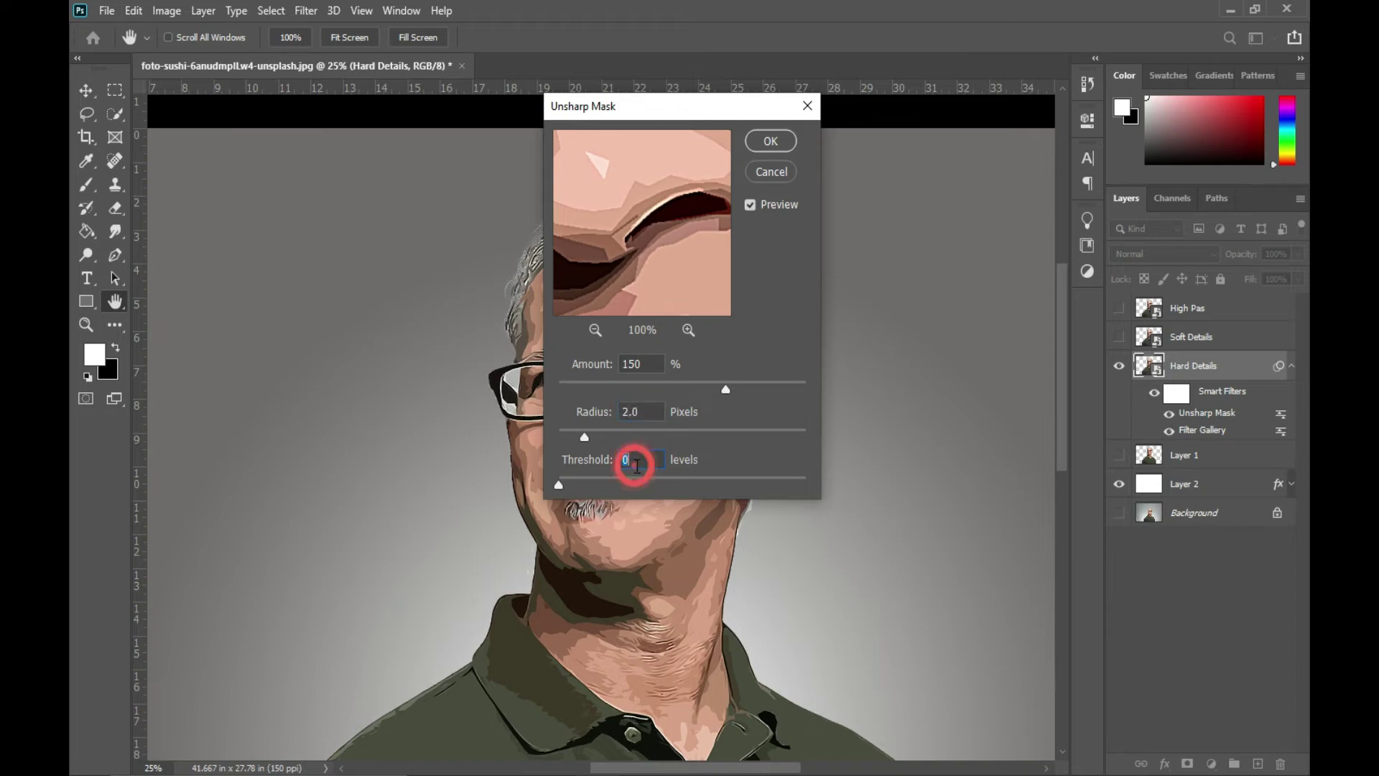
click(756, 143)
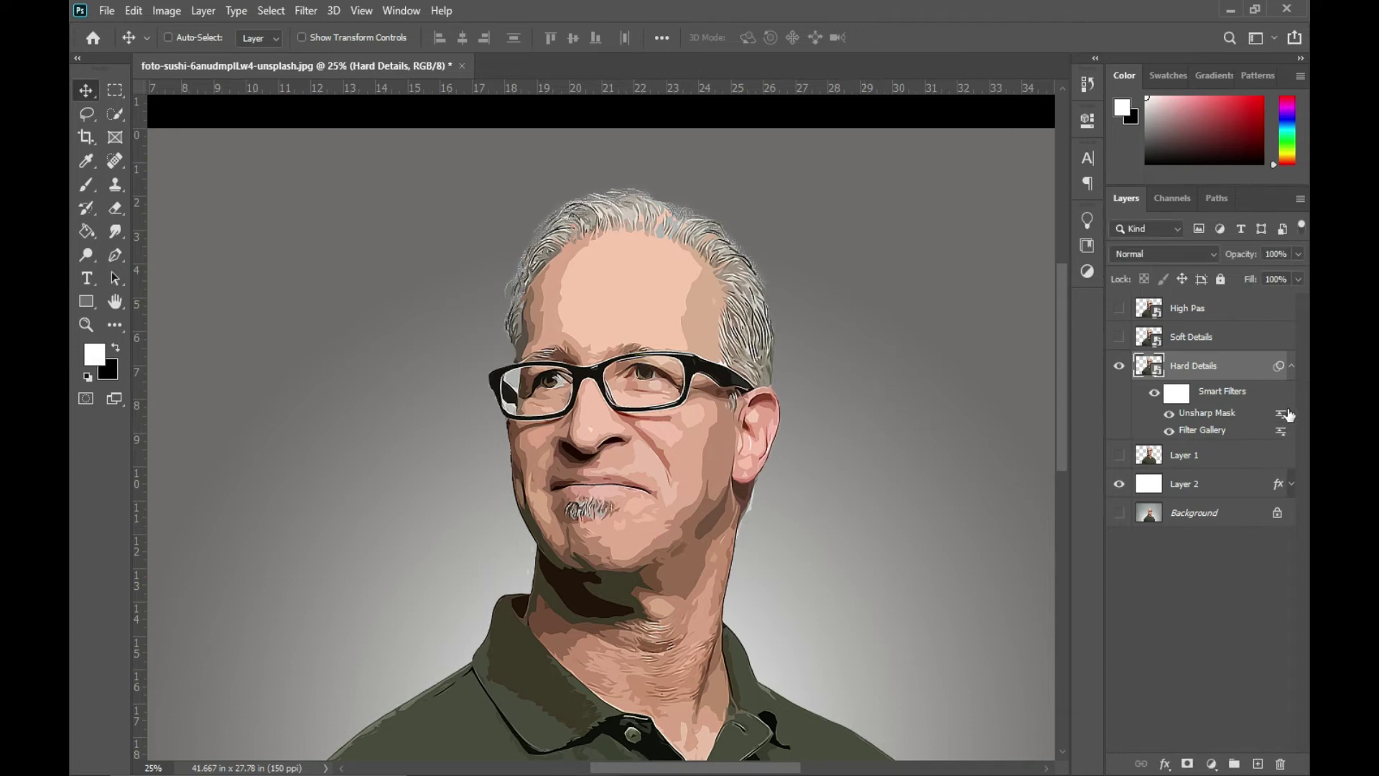
- Show the Soft Details layer and apply the Cutout filter to it with 8 levels, edge simplicity 6 and edge fidelity 1
click(1291, 368)
click(1216, 337)
click(1118, 339)
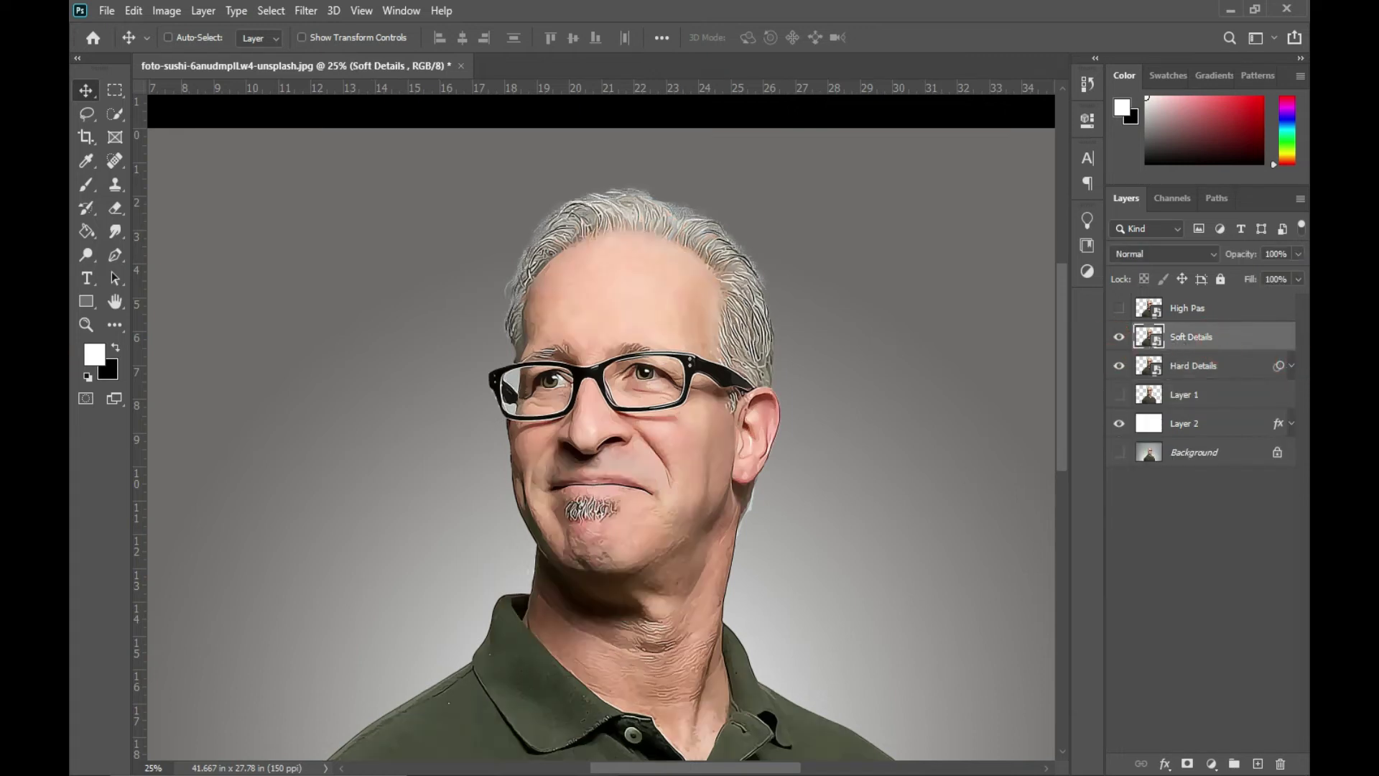
click(306, 10)
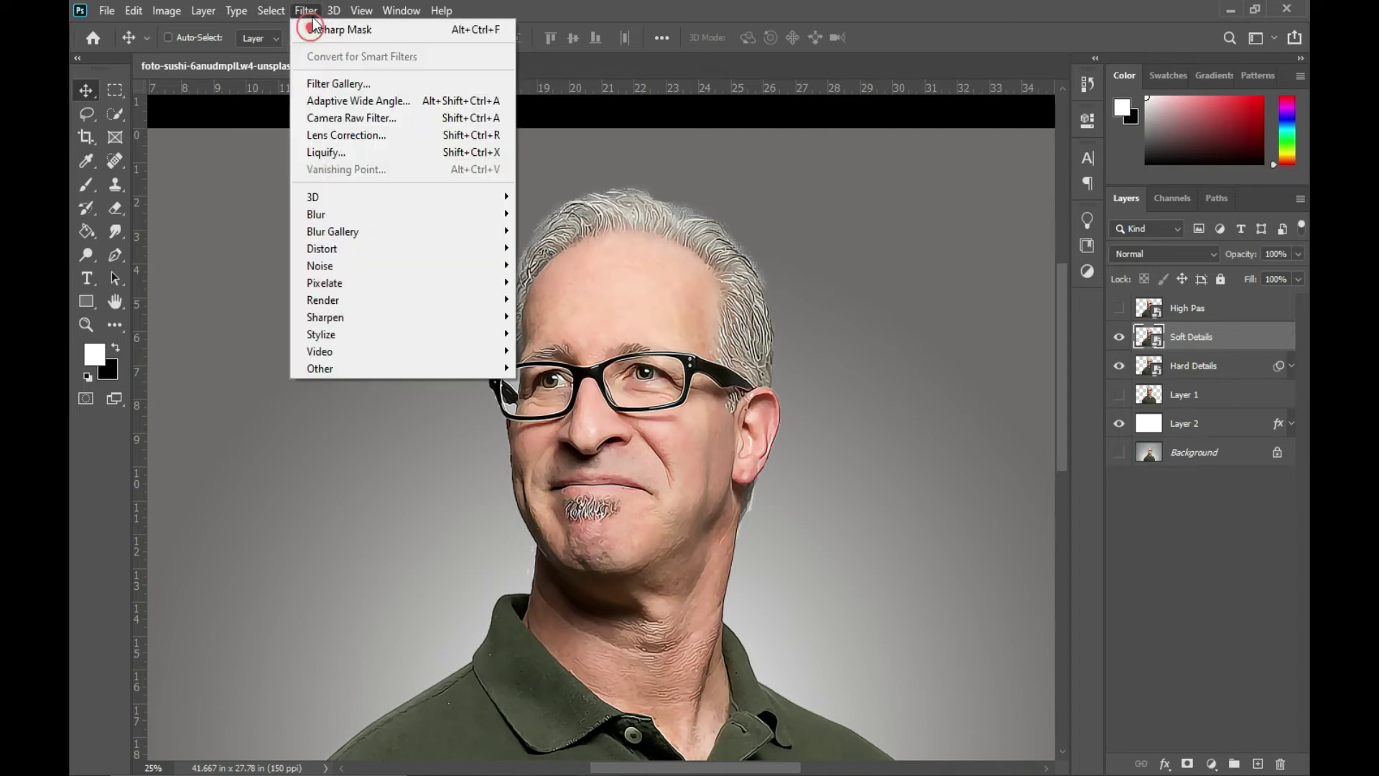
click(338, 84)
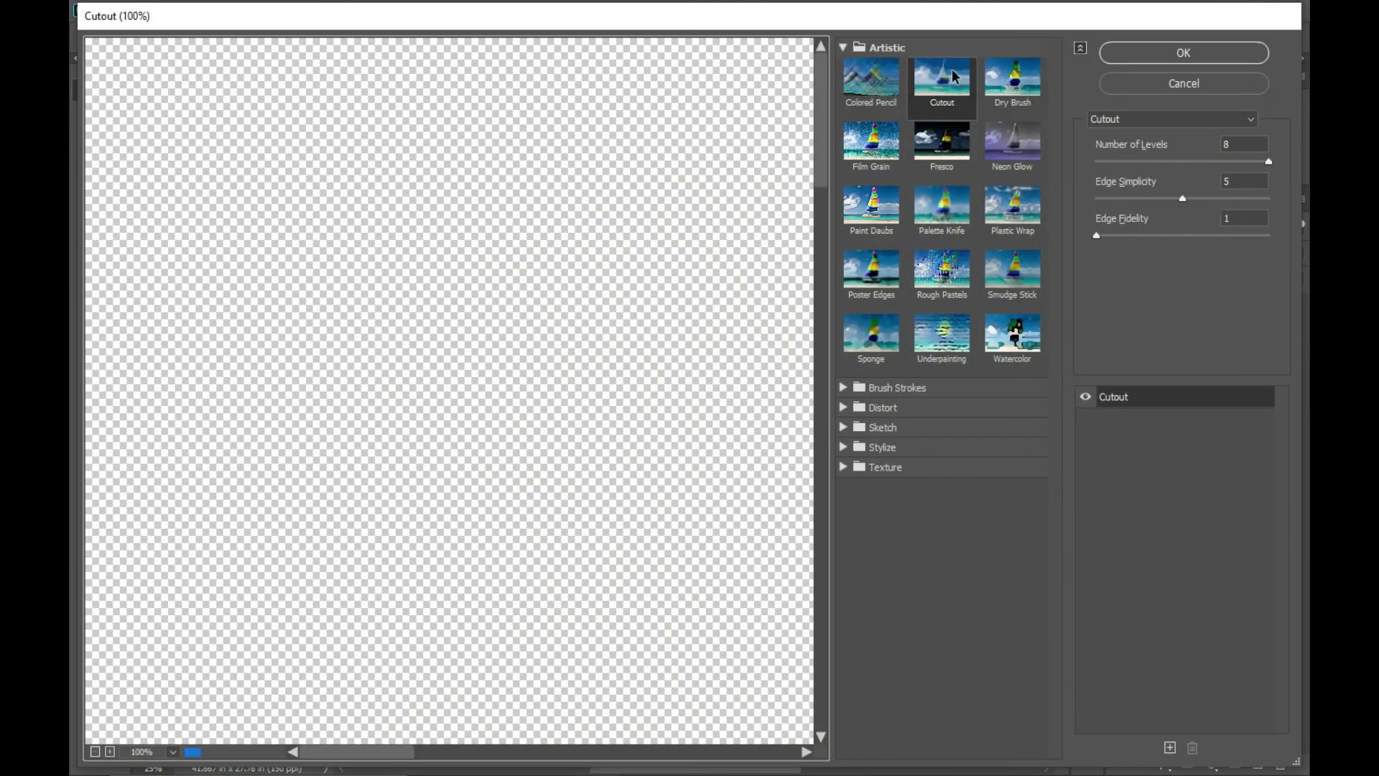
click(951, 69)
click(1240, 183)
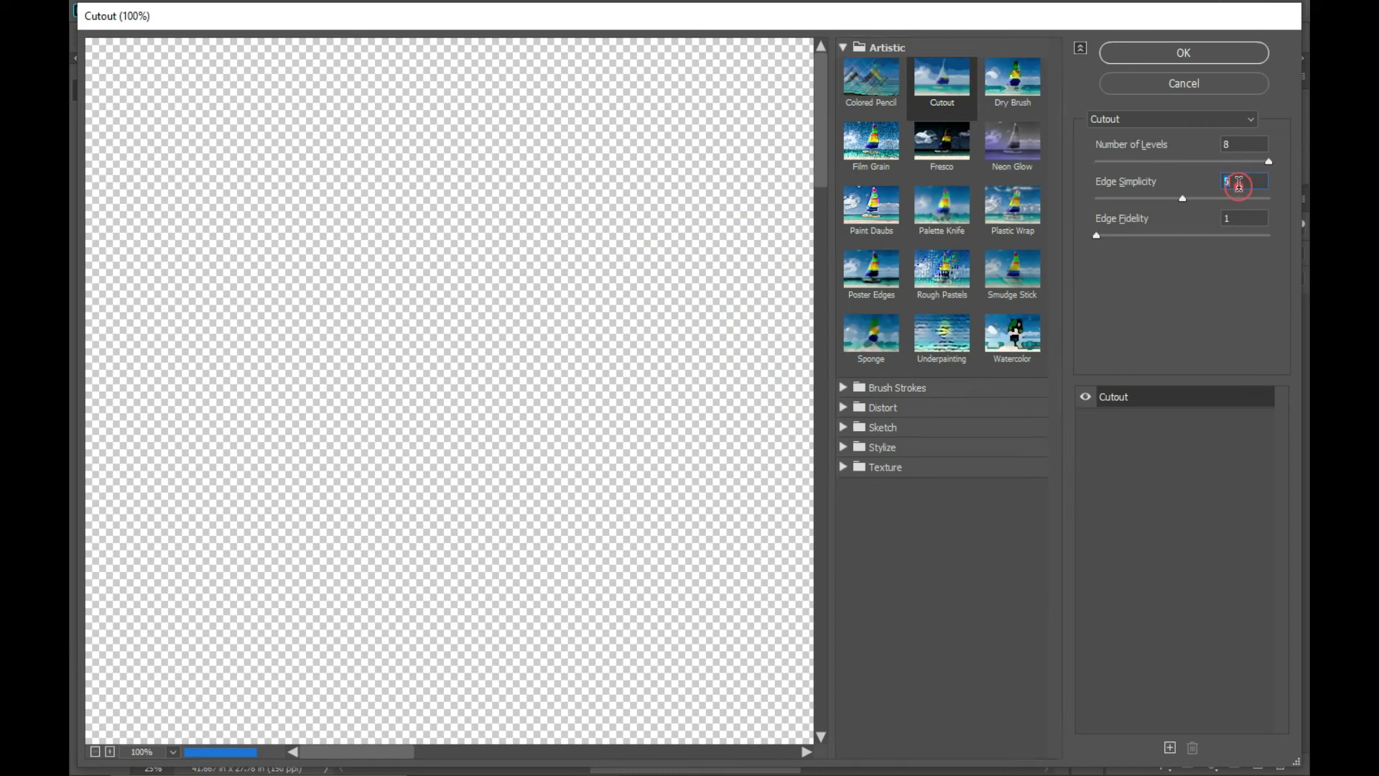
text(6)
click(1213, 49)
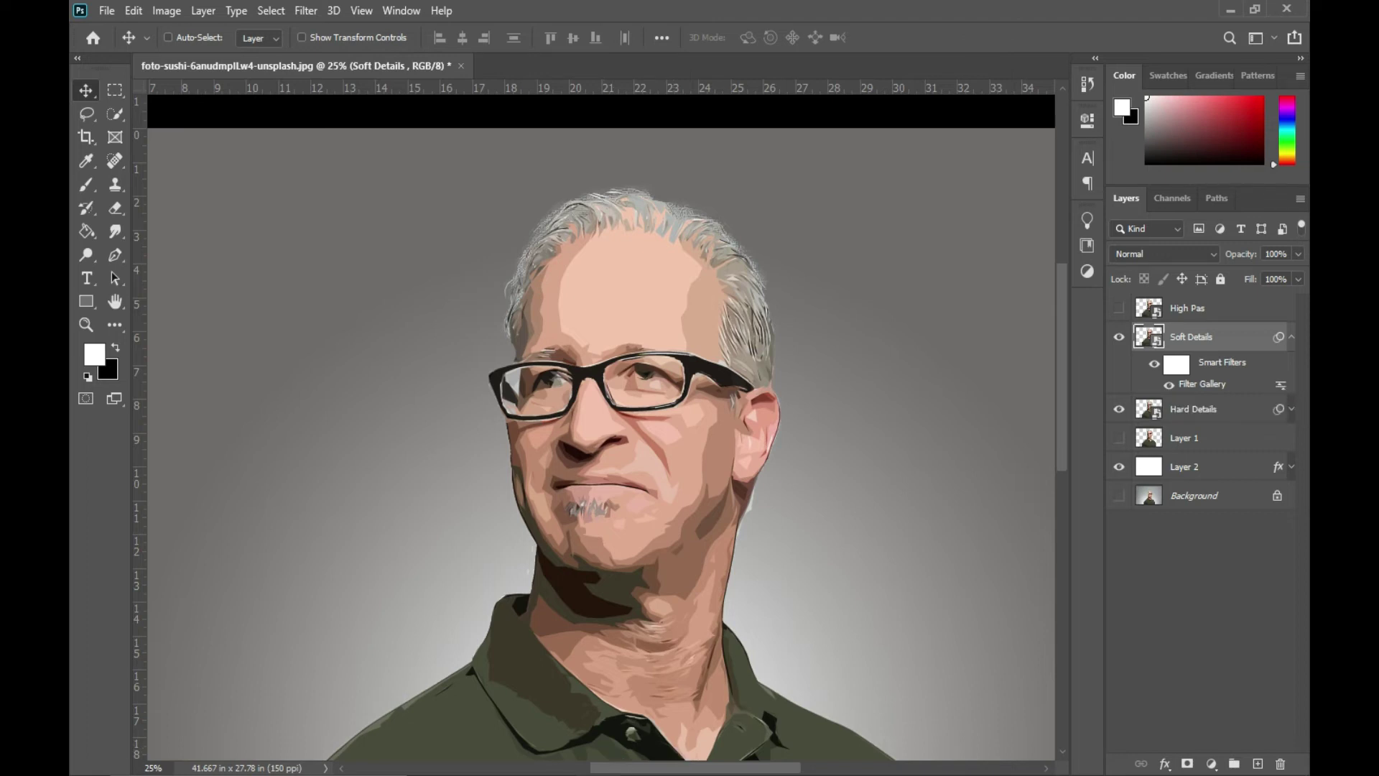
double_click(1214, 382)
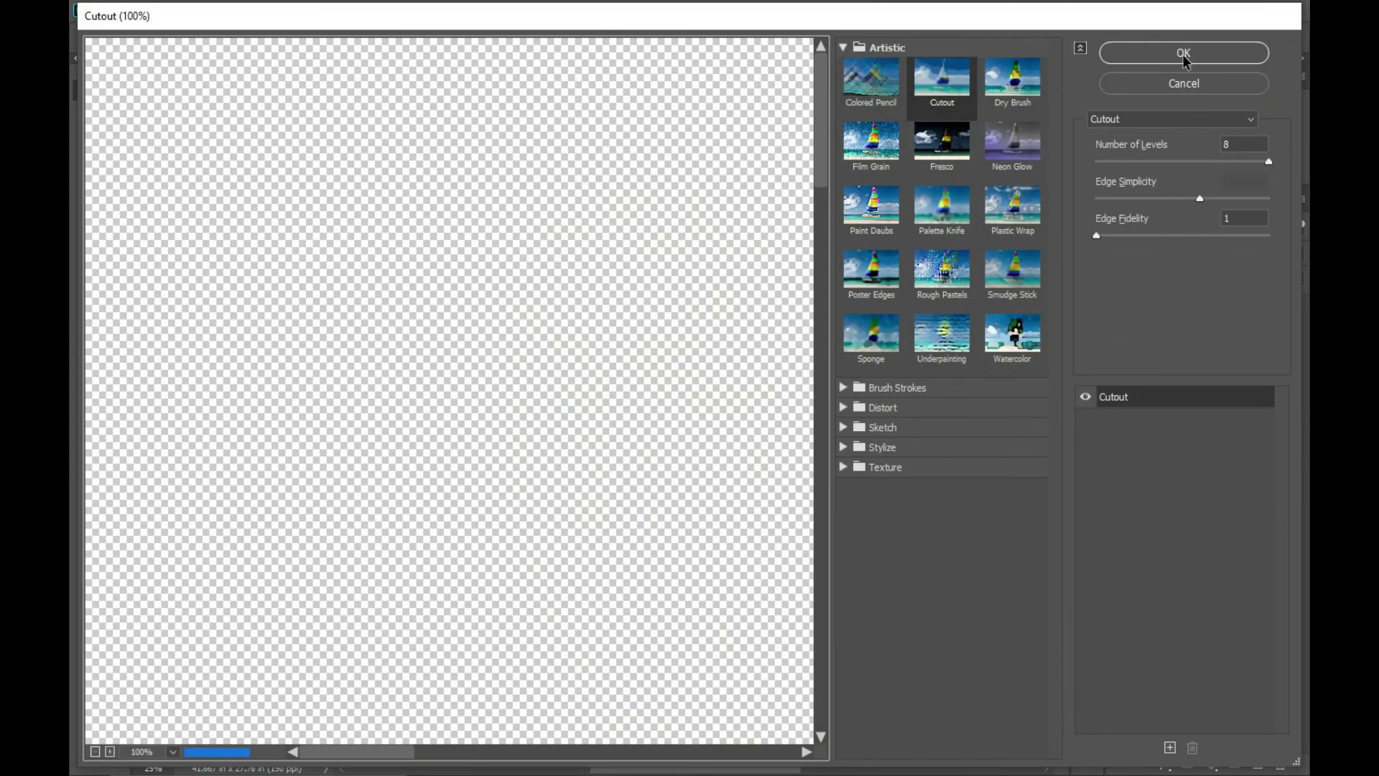
click(1182, 53)
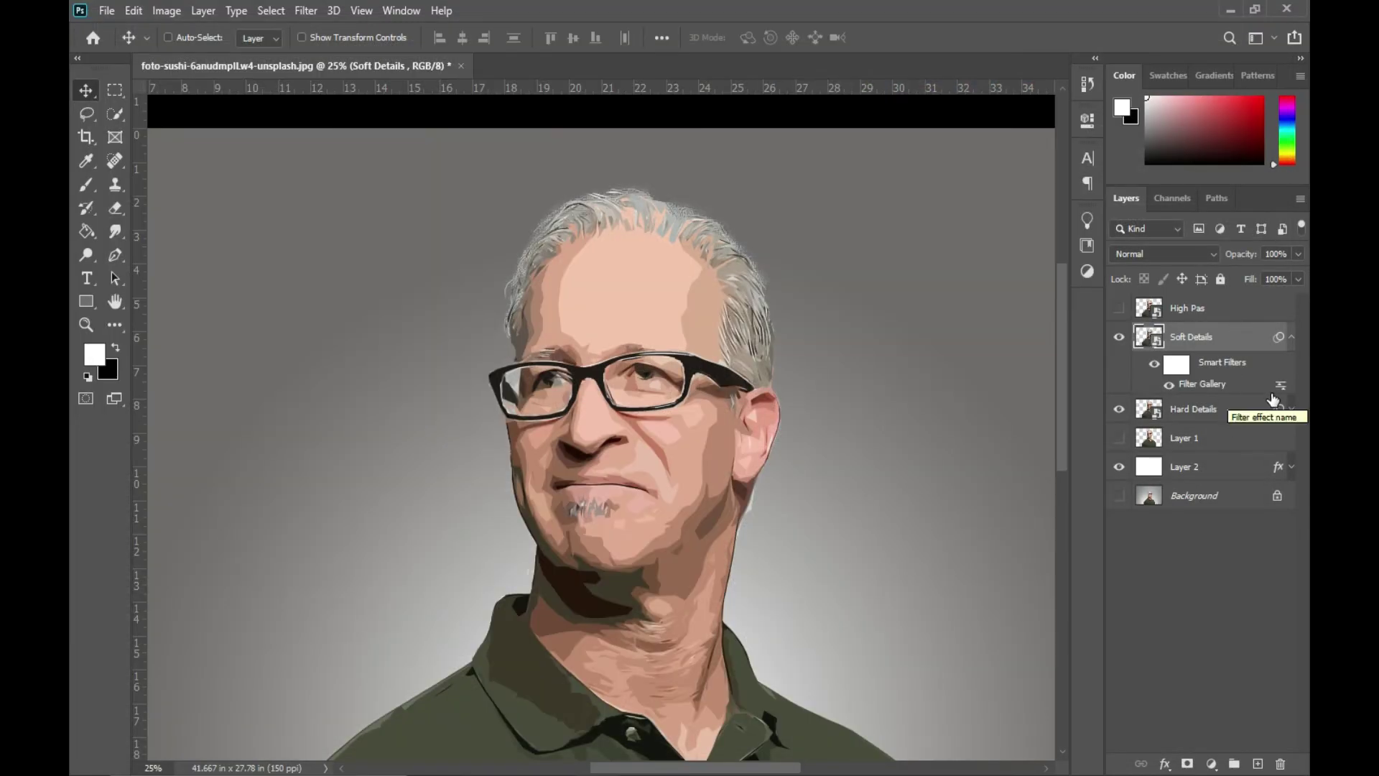
- Set the blending opacity of the Soft Details layer's Cutout smart filter to 35%
double_click(1281, 385)
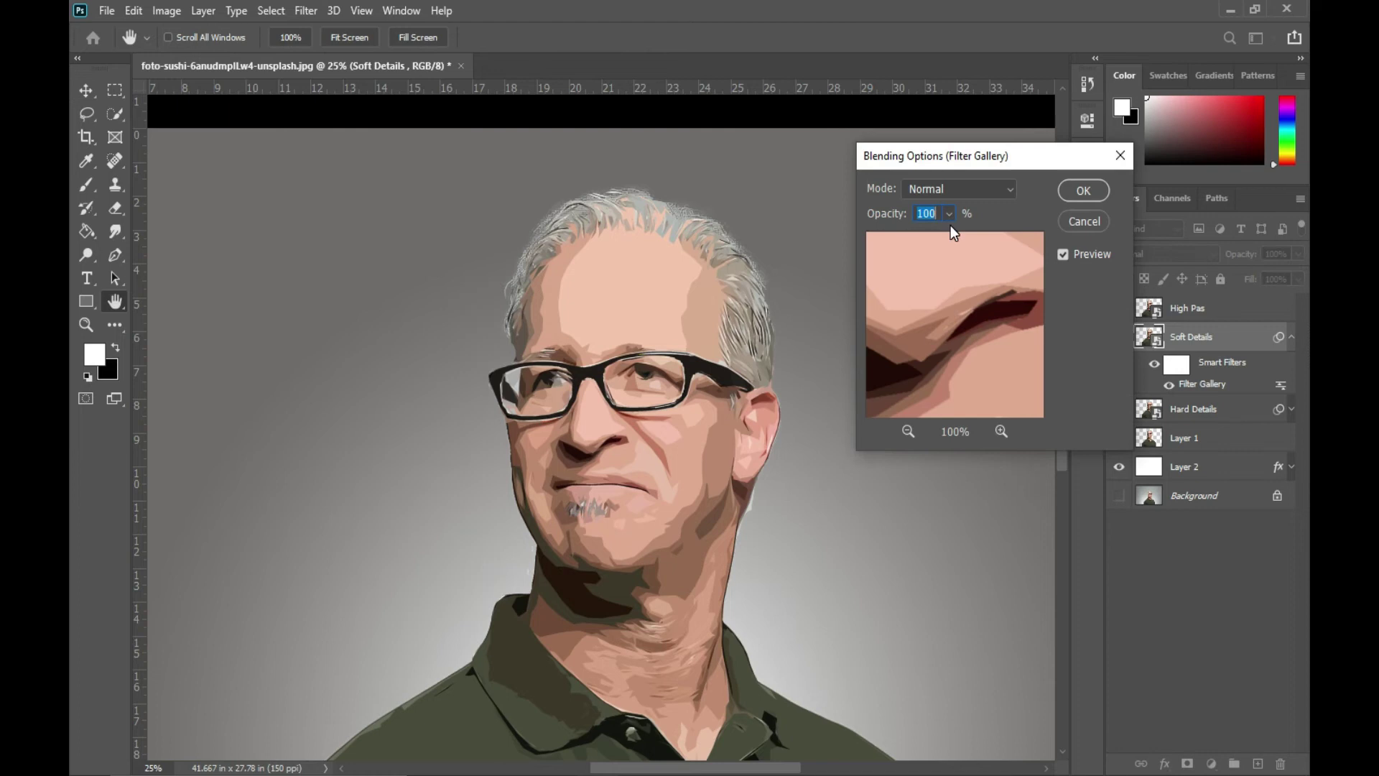
text(35)
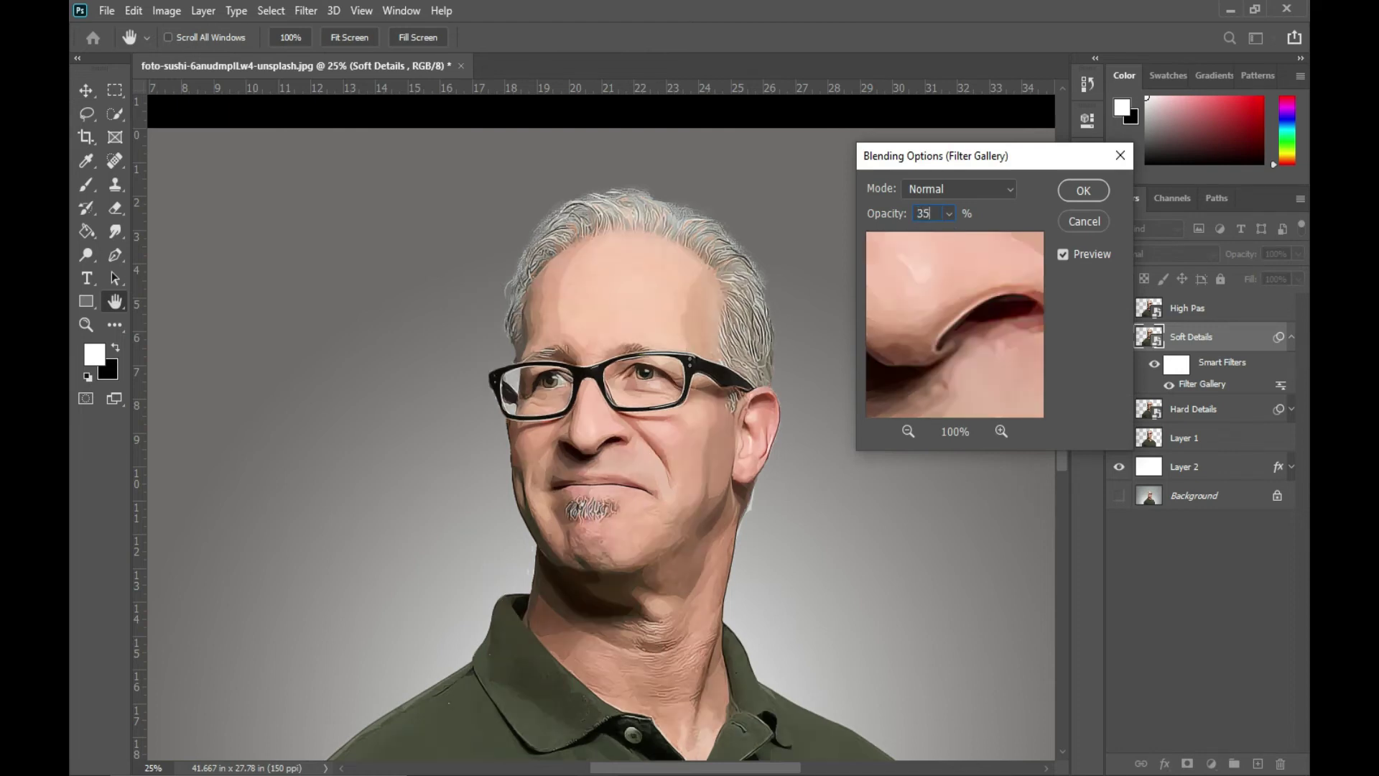
click(1083, 191)
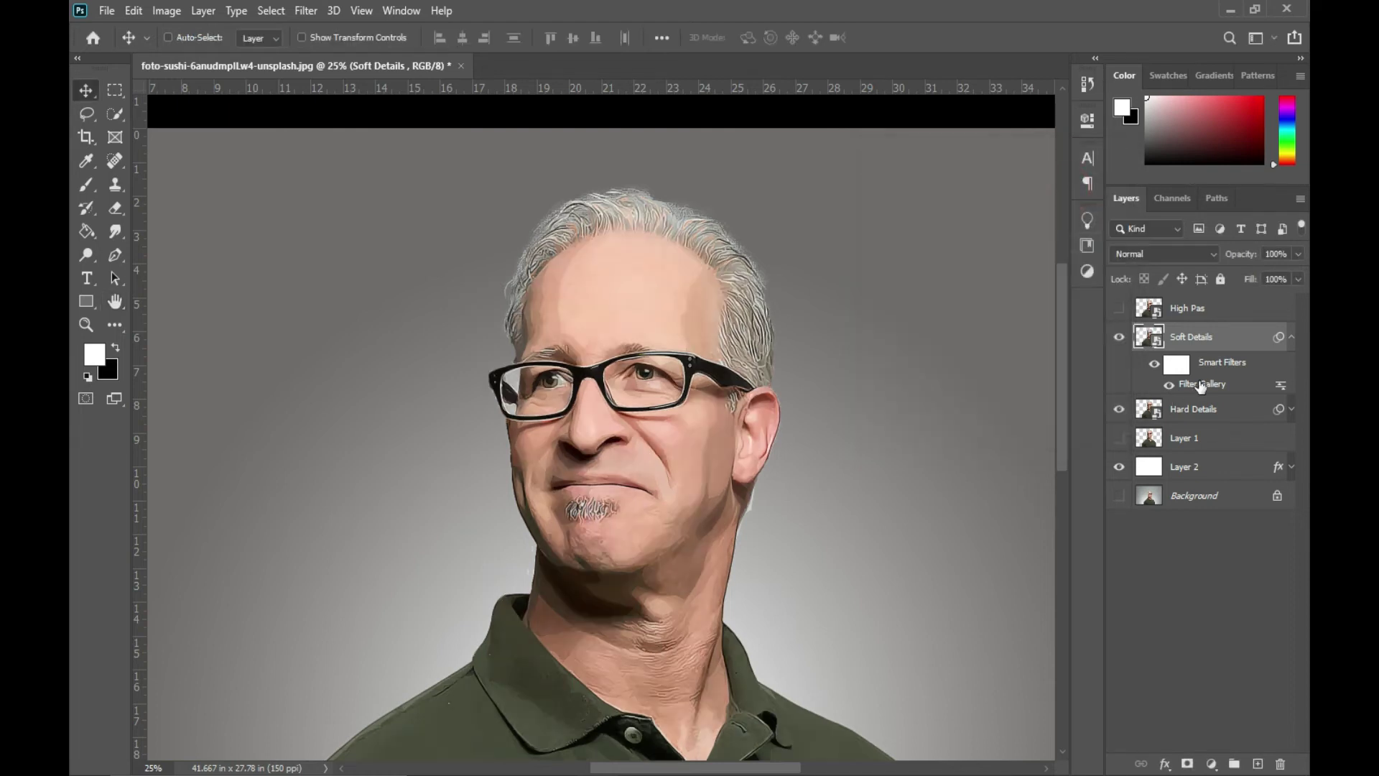
- Add a second Cutout filter to Soft Details with 8 levels, edge simplicity 6 and edge fidelity 2
click(307, 11)
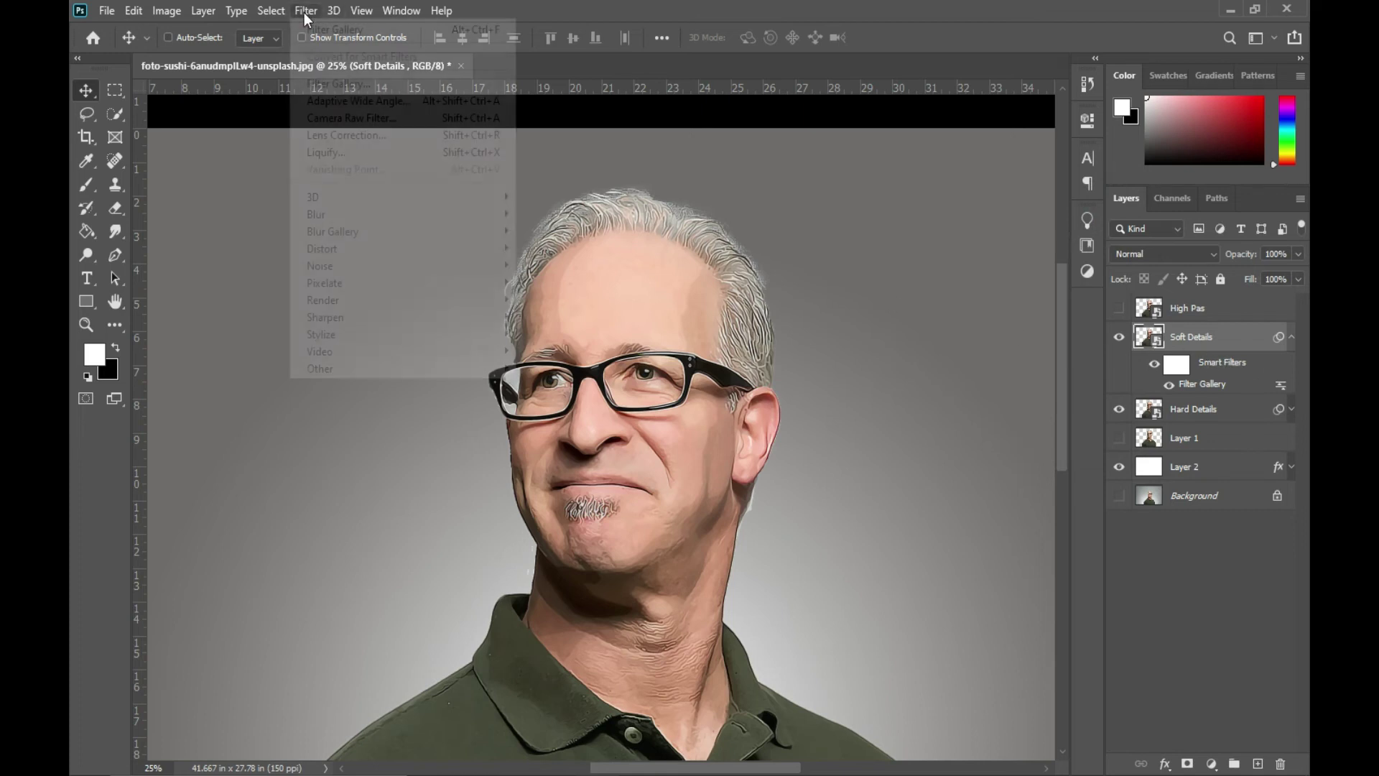
click(356, 86)
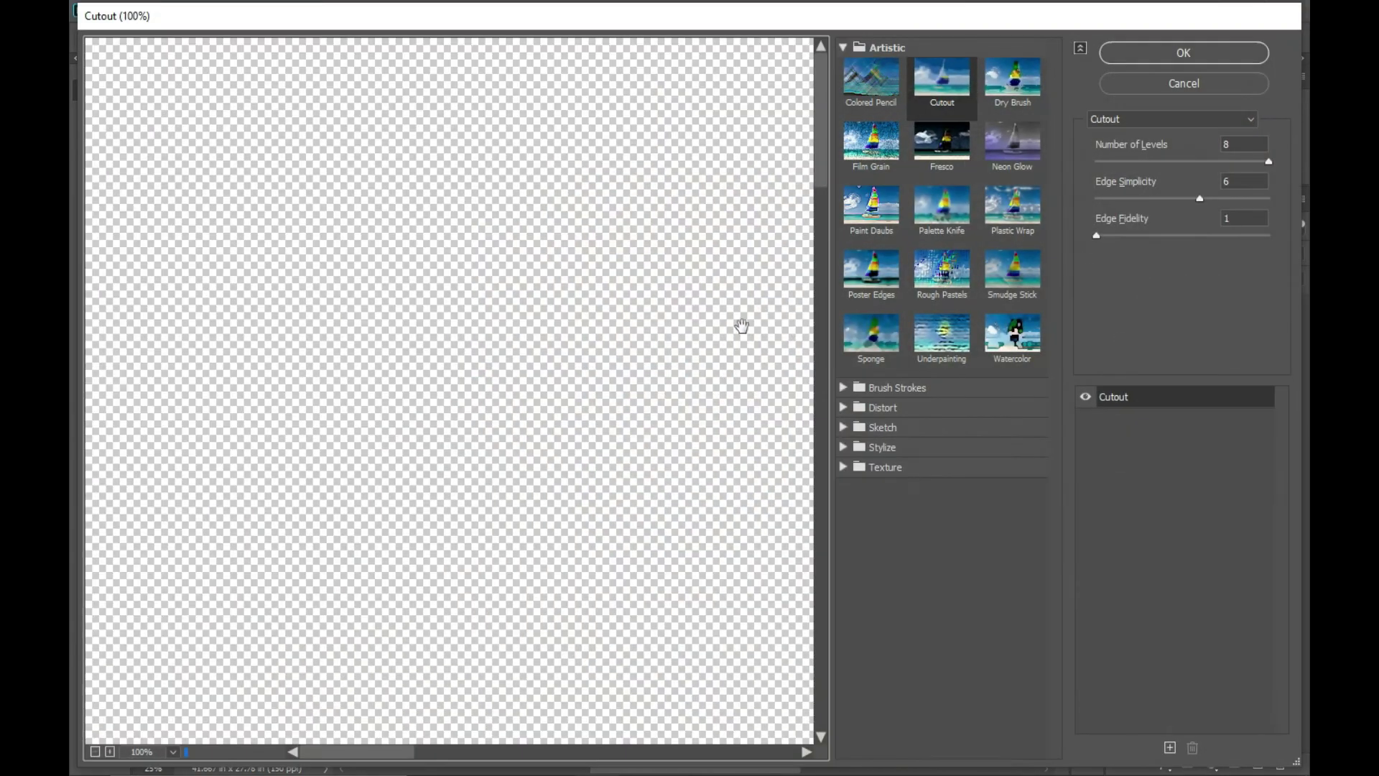
click(943, 84)
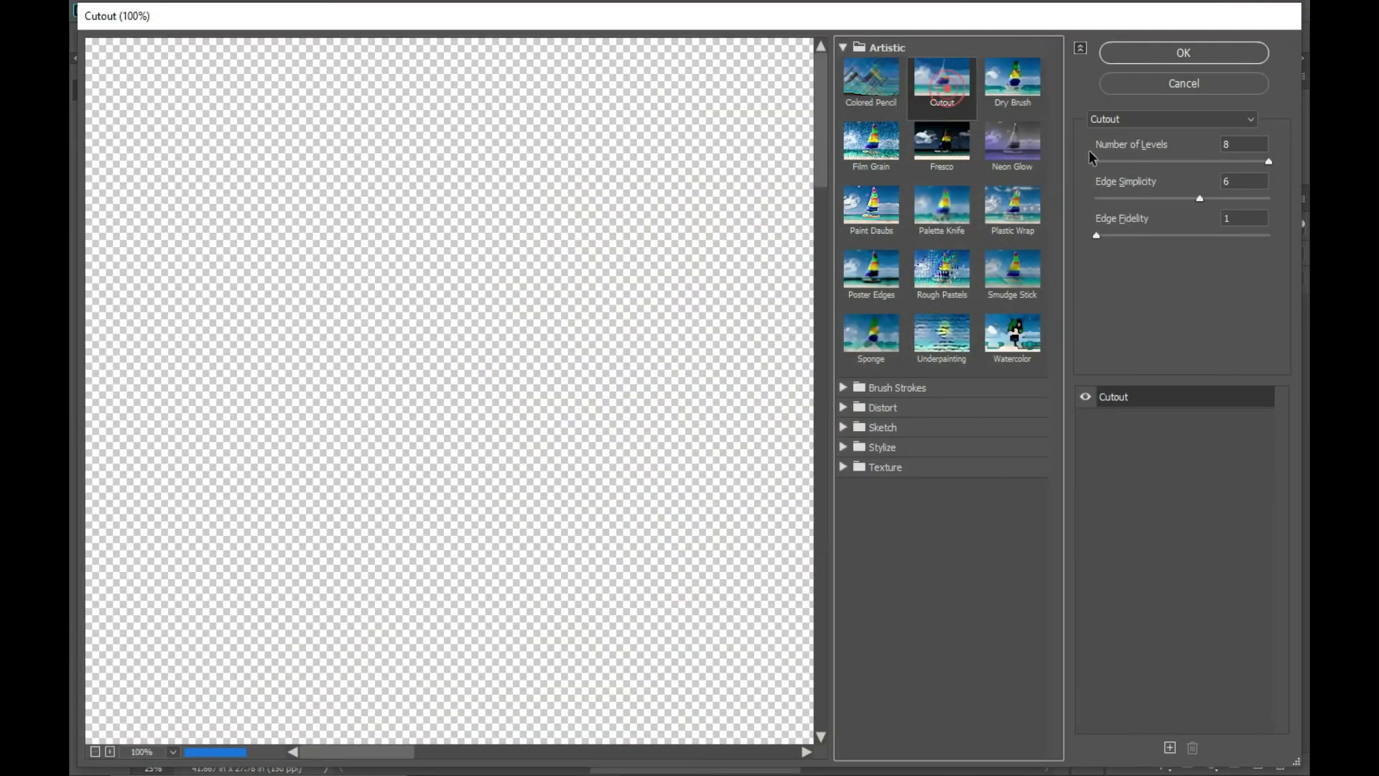
click(1233, 181)
text(6)
click(1230, 218)
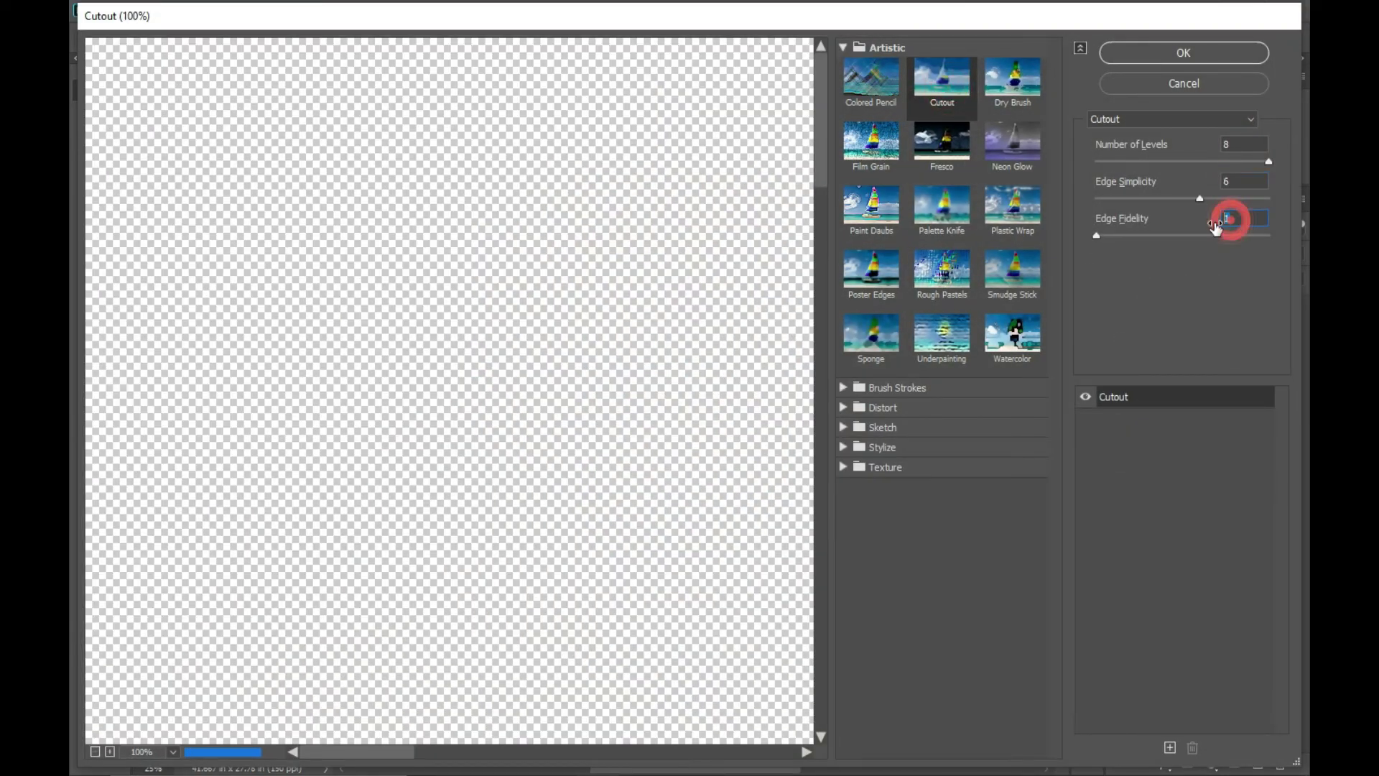
text(2)
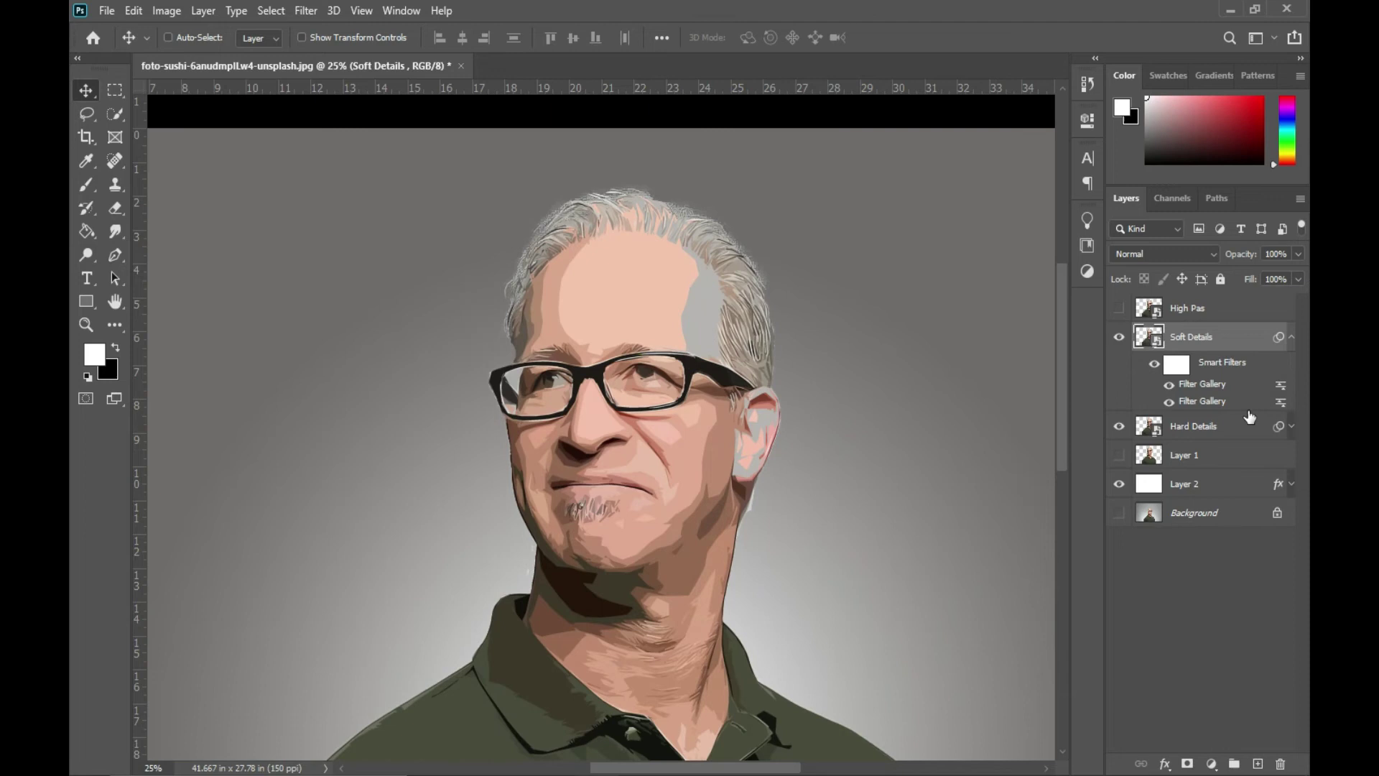
double_click(1279, 403)
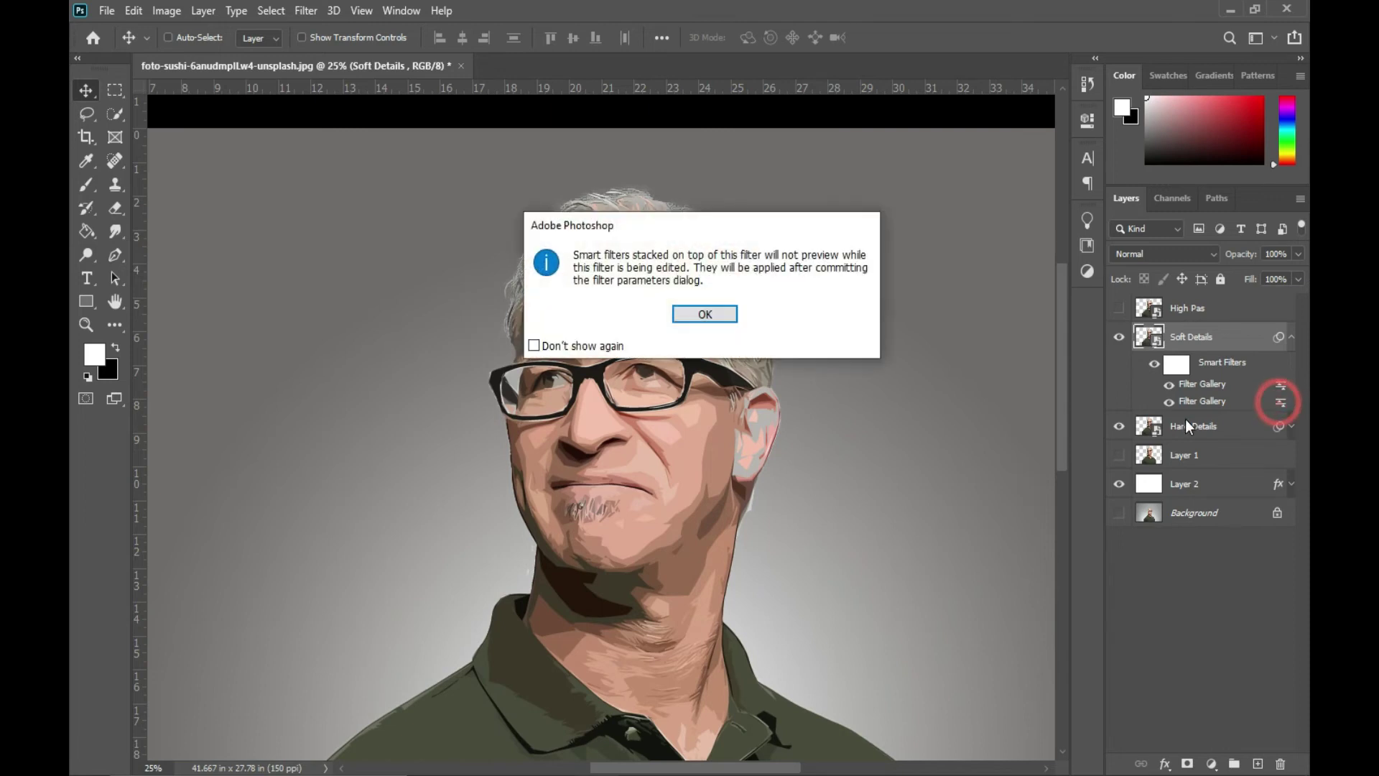
click(712, 313)
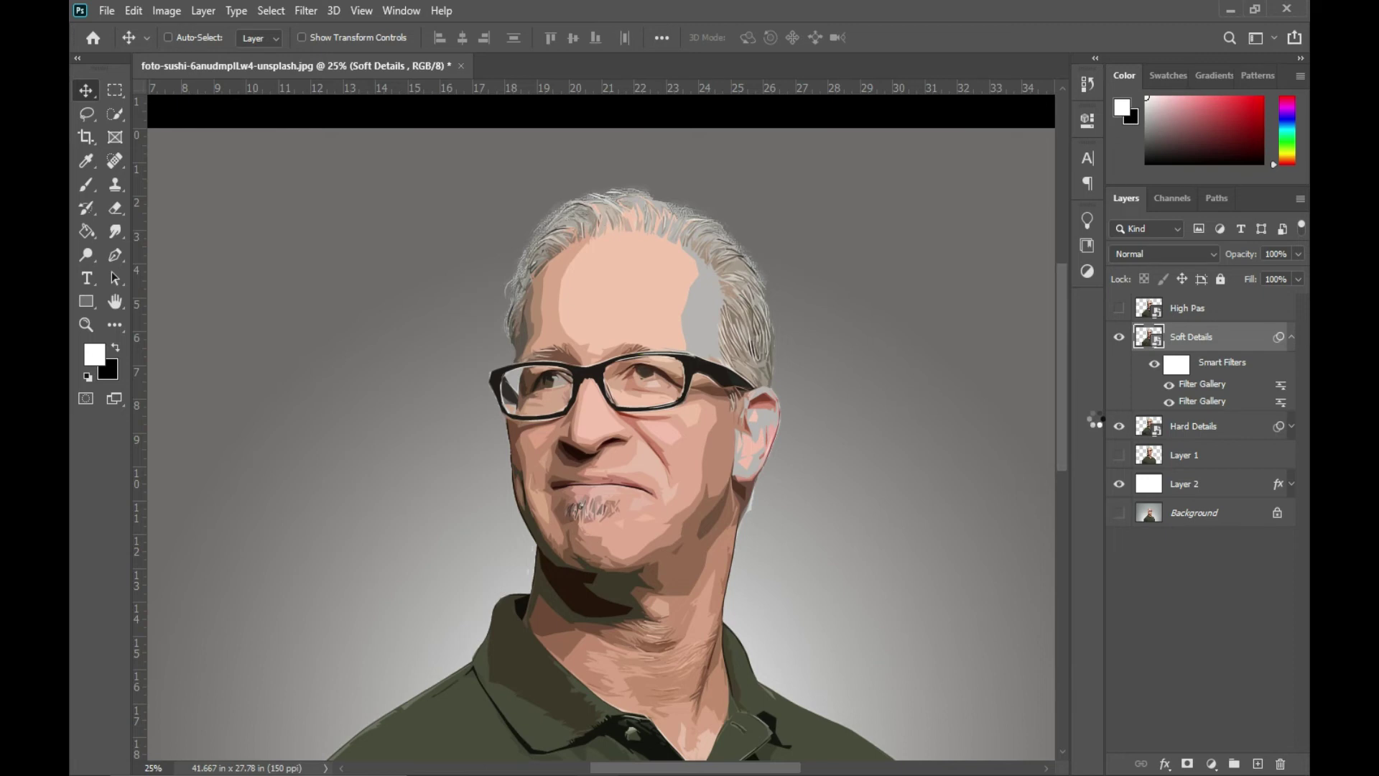
click(1121, 156)
- Set the blending opacity of the upper Filter Gallery smart filter on Soft Details to 35%
double_click(1279, 384)
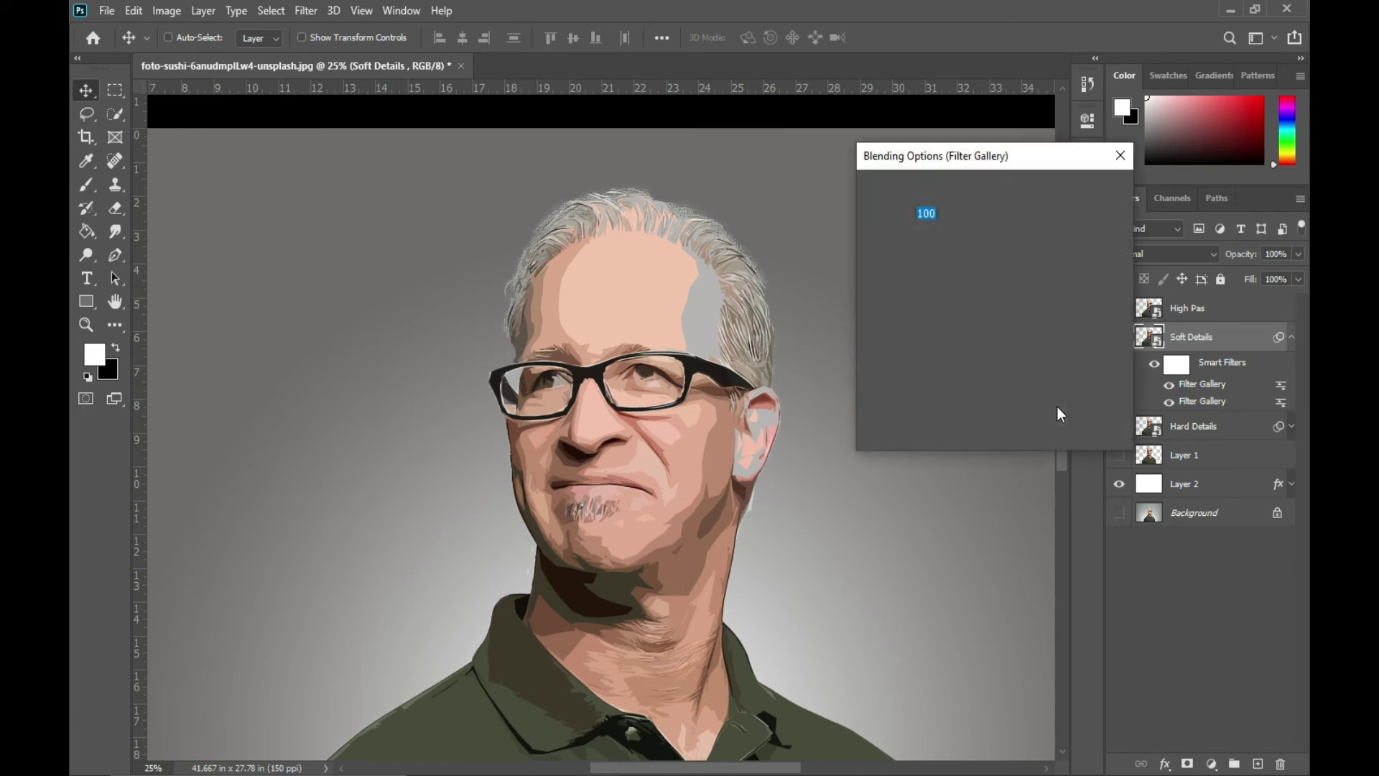
text(35)
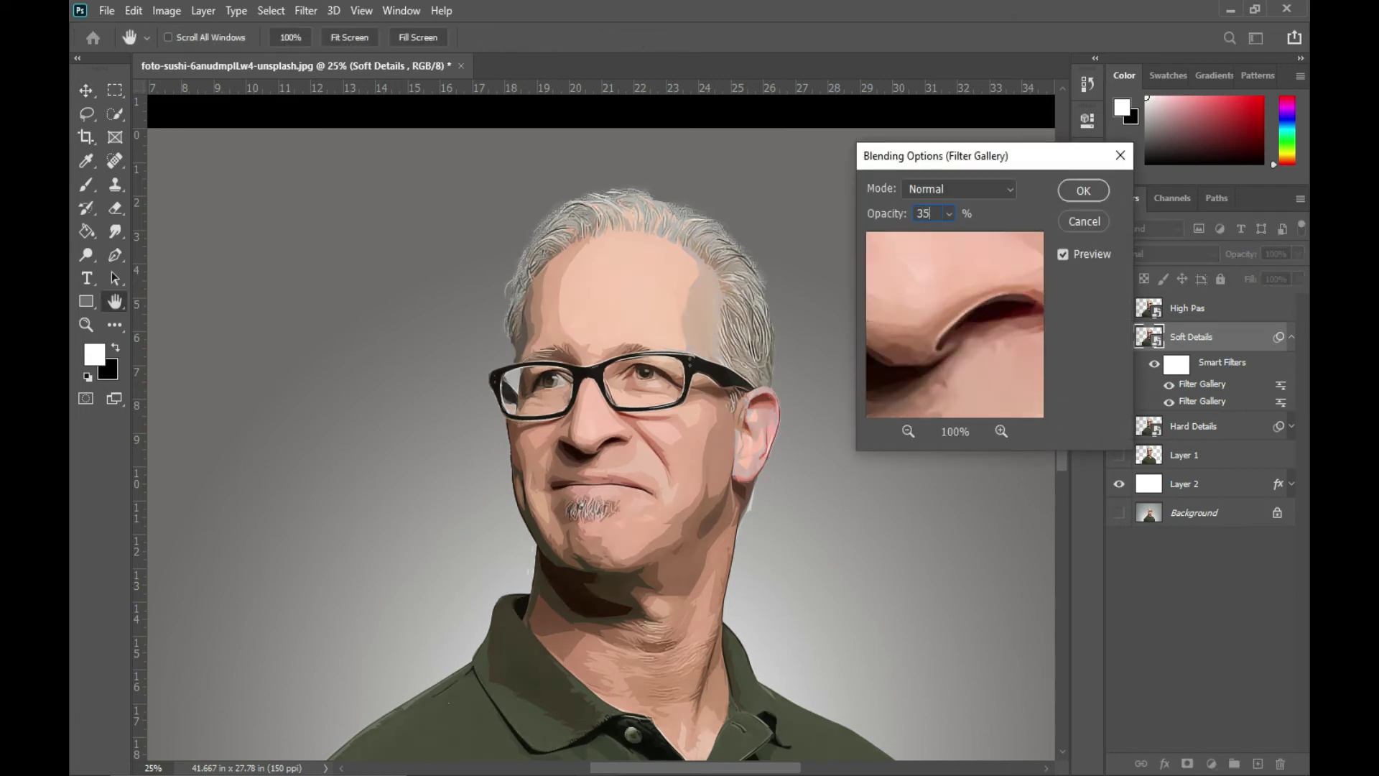
key(Return)
- Collapse the Soft Details filter list and apply Unsharp Mask to that layer with amount 250% and radius 2 pixels
mouse_move(1063, 332)
mouse_down()
mouse_move(1061, 435)
mouse_move(1066, 332)
mouse_up()
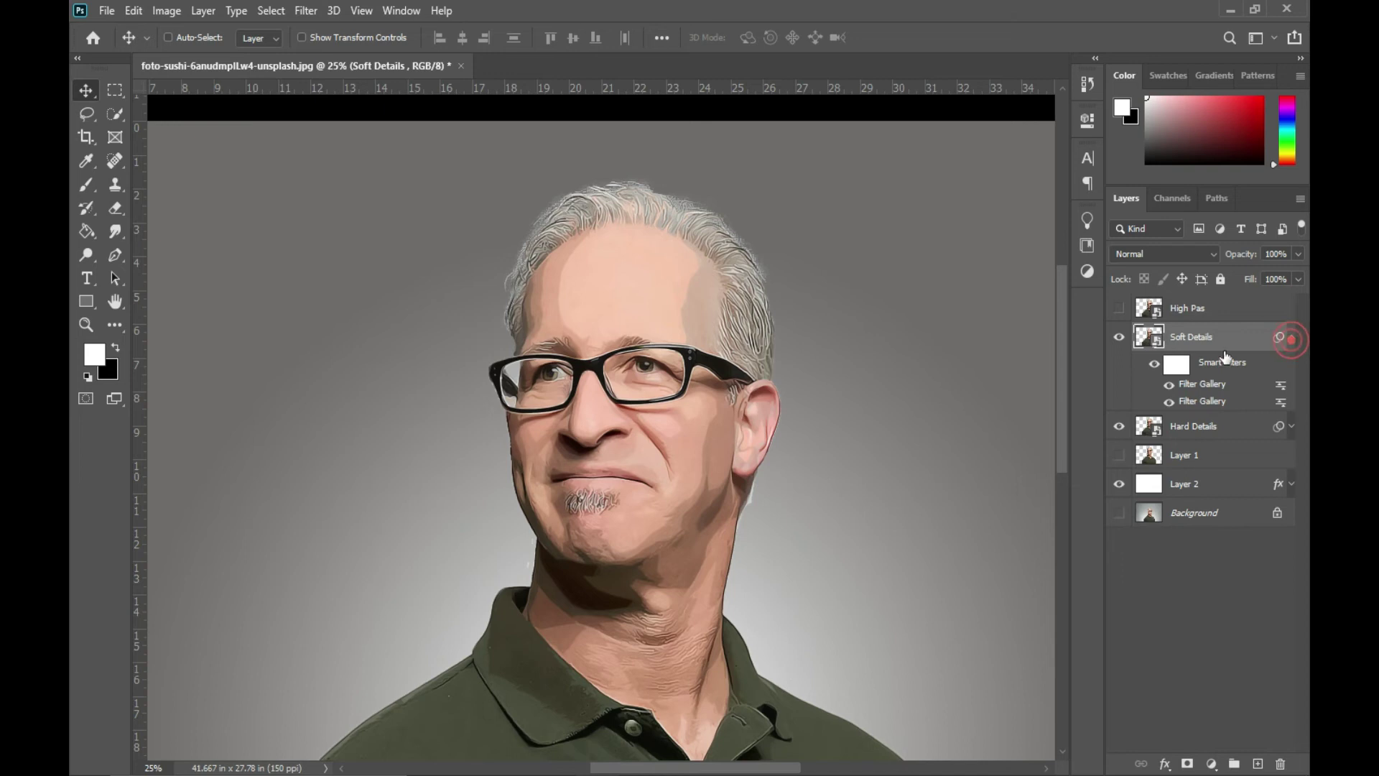
click(1292, 337)
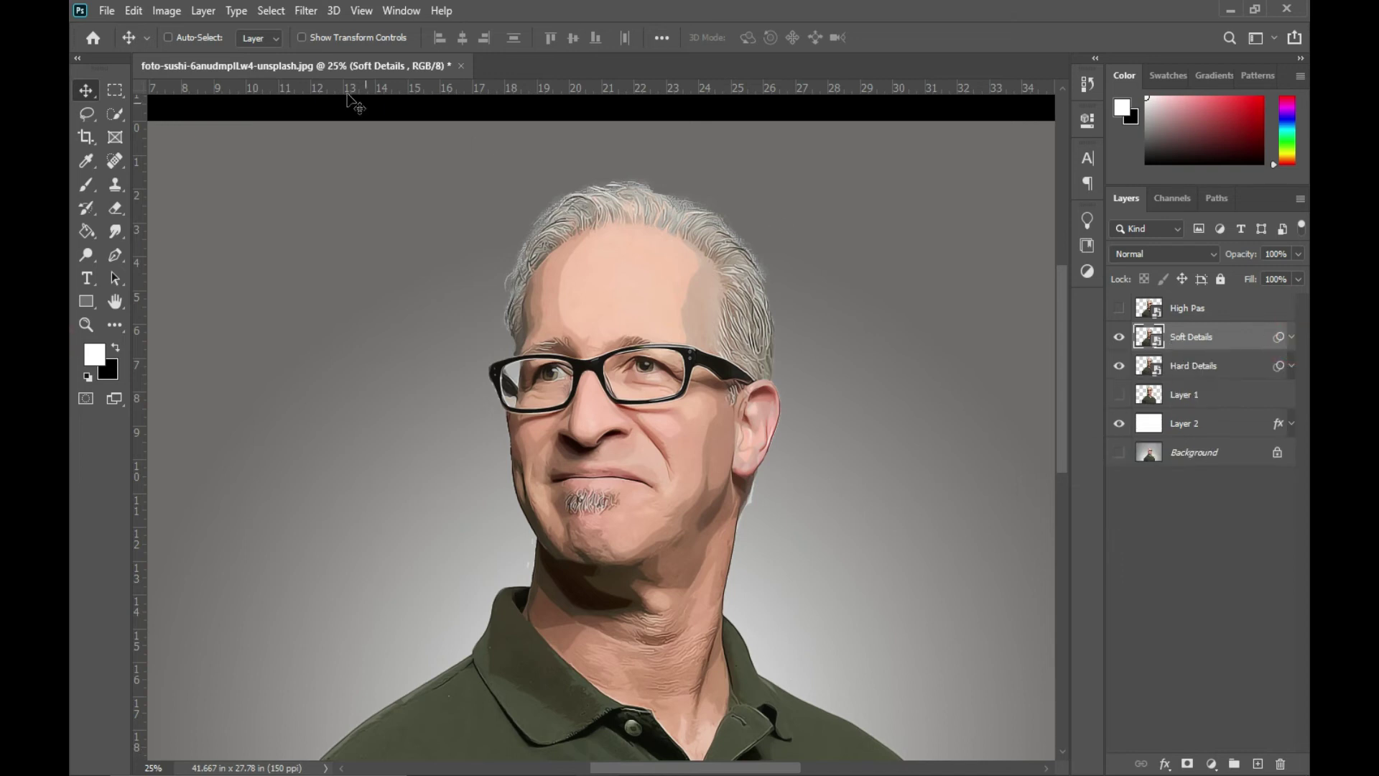
click(304, 11)
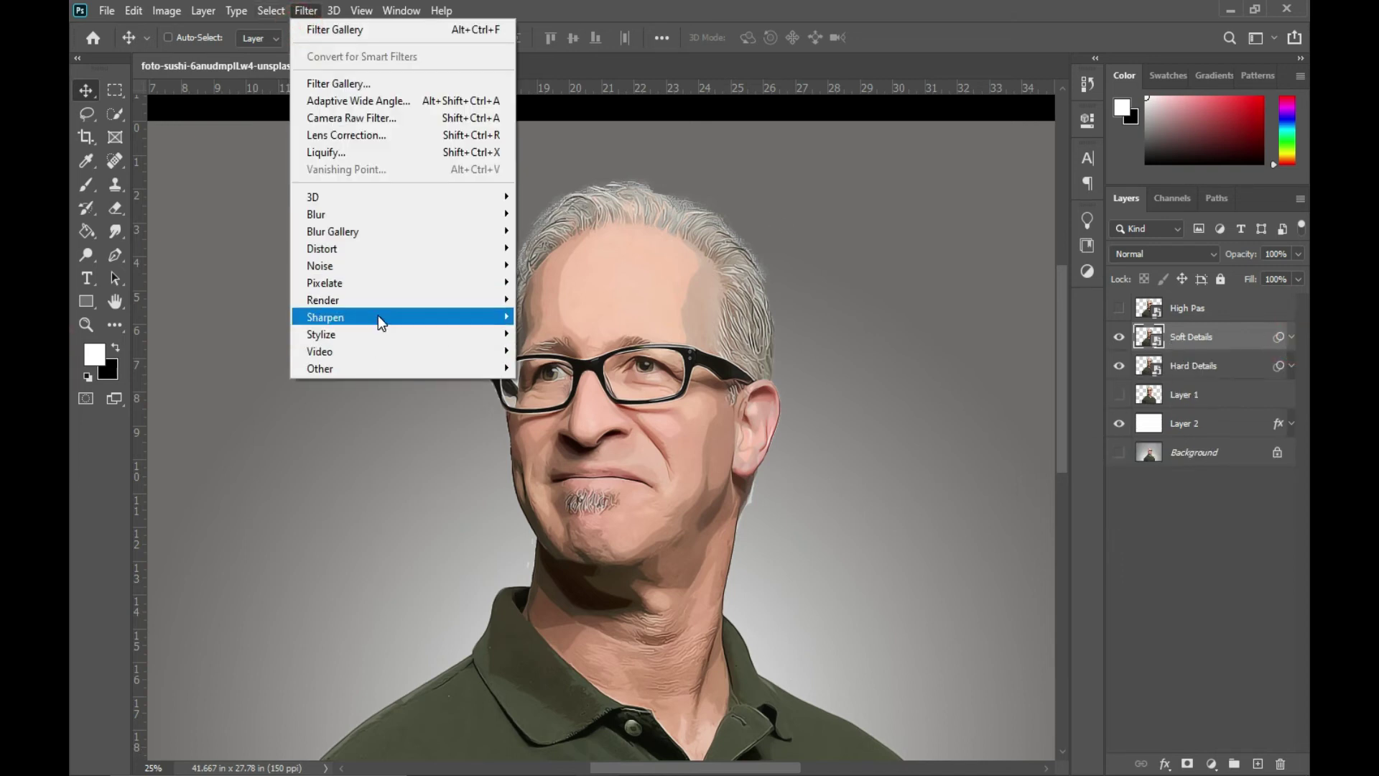
mouse_move(378, 317)
click(566, 404)
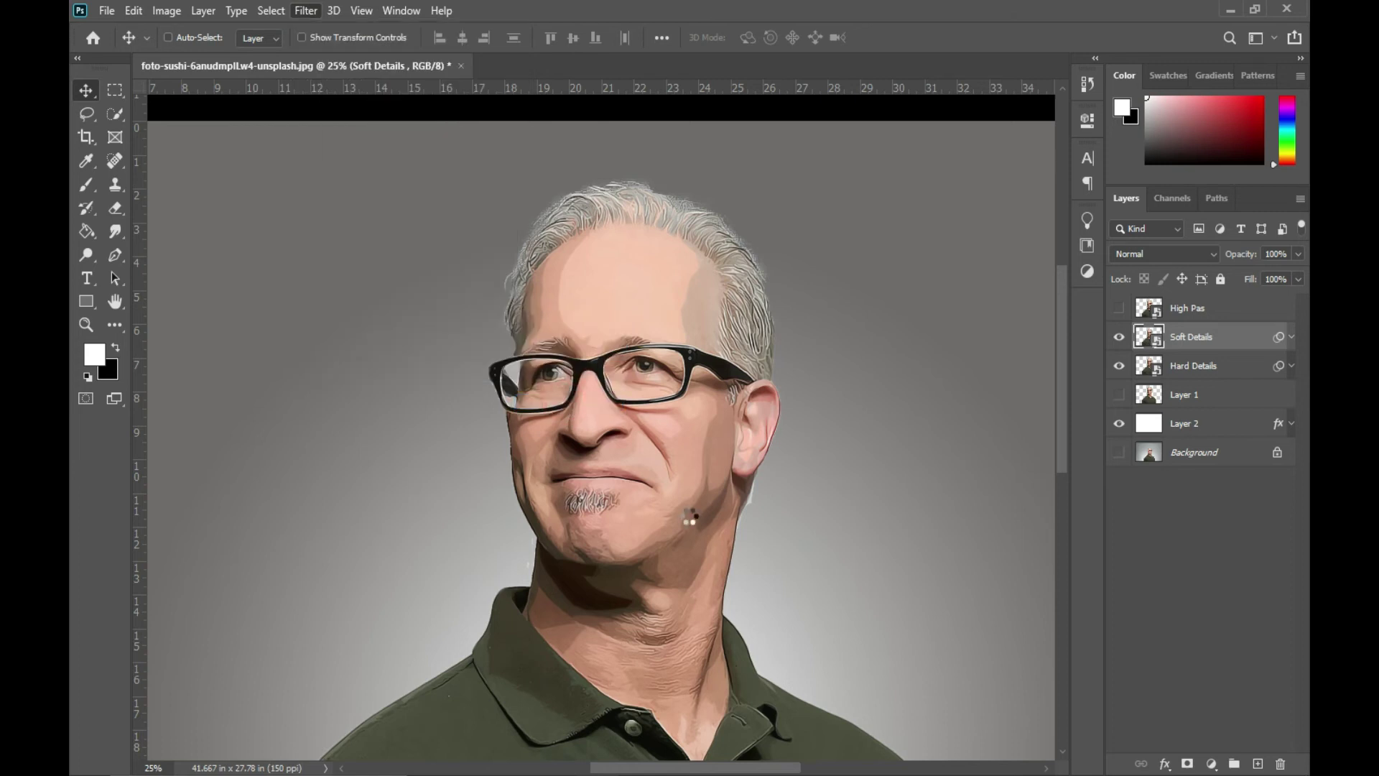
text(250)
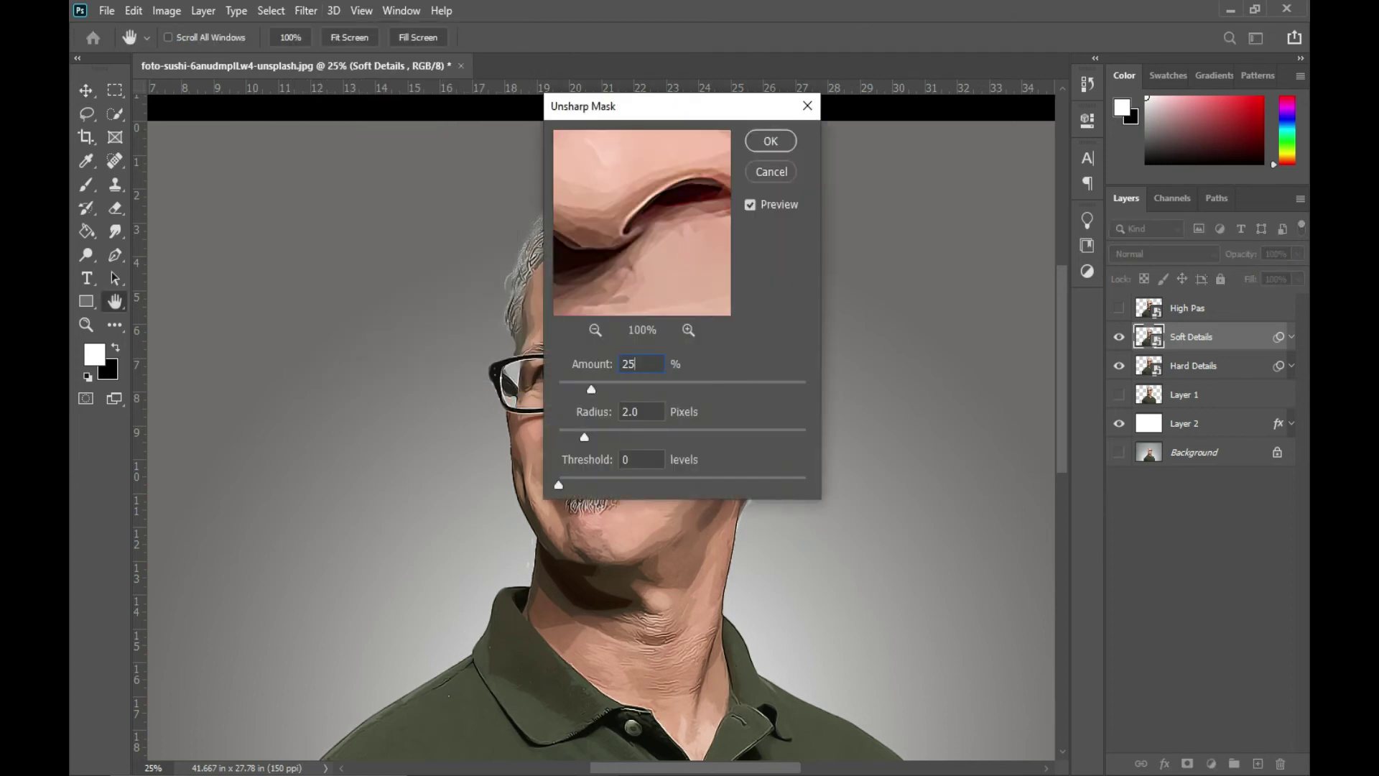
double_click(643, 410)
text(2)
click(774, 142)
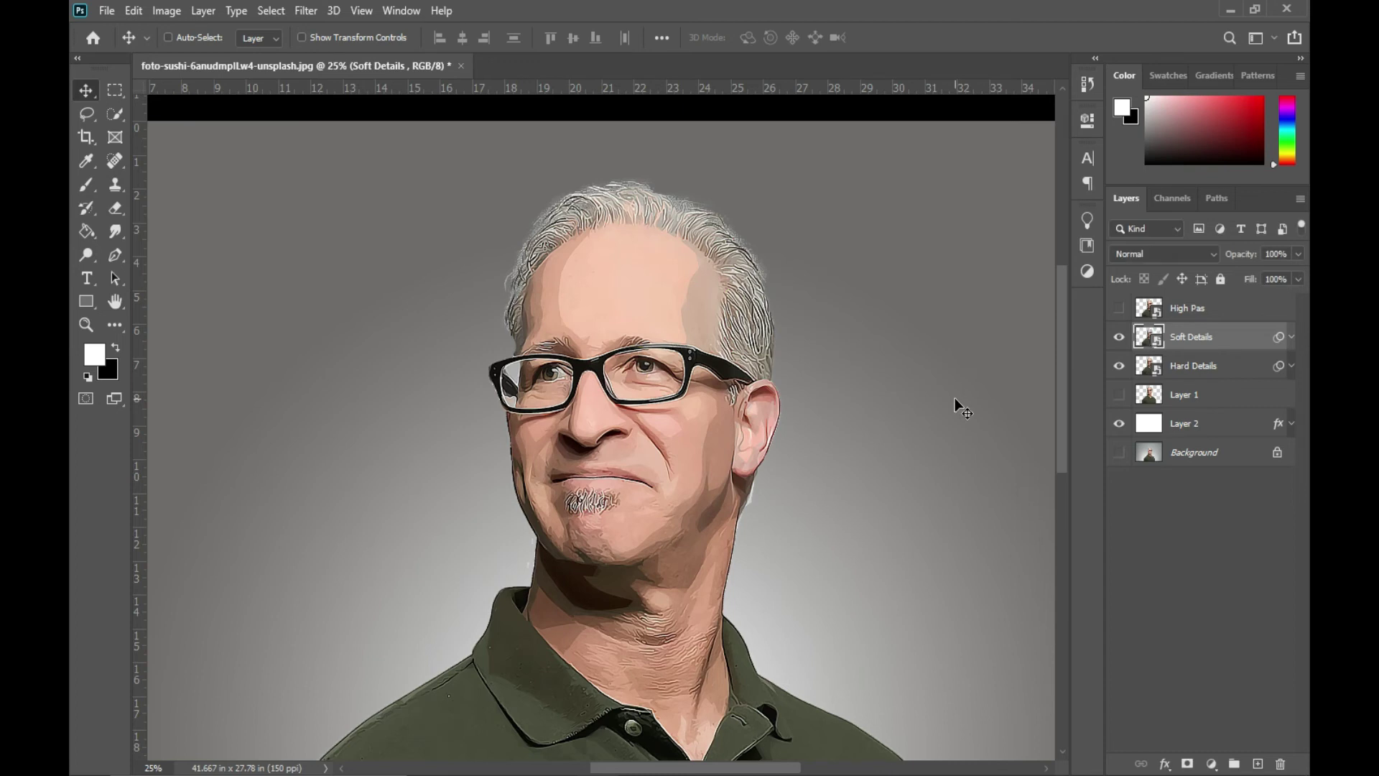
- Adjust the opacity of the Soft Details layer and toggle its visibility to compare the effect
click(1272, 256)
click(1119, 338)
click(1120, 338)
click(1119, 338)
click(1119, 337)
click(1119, 337)
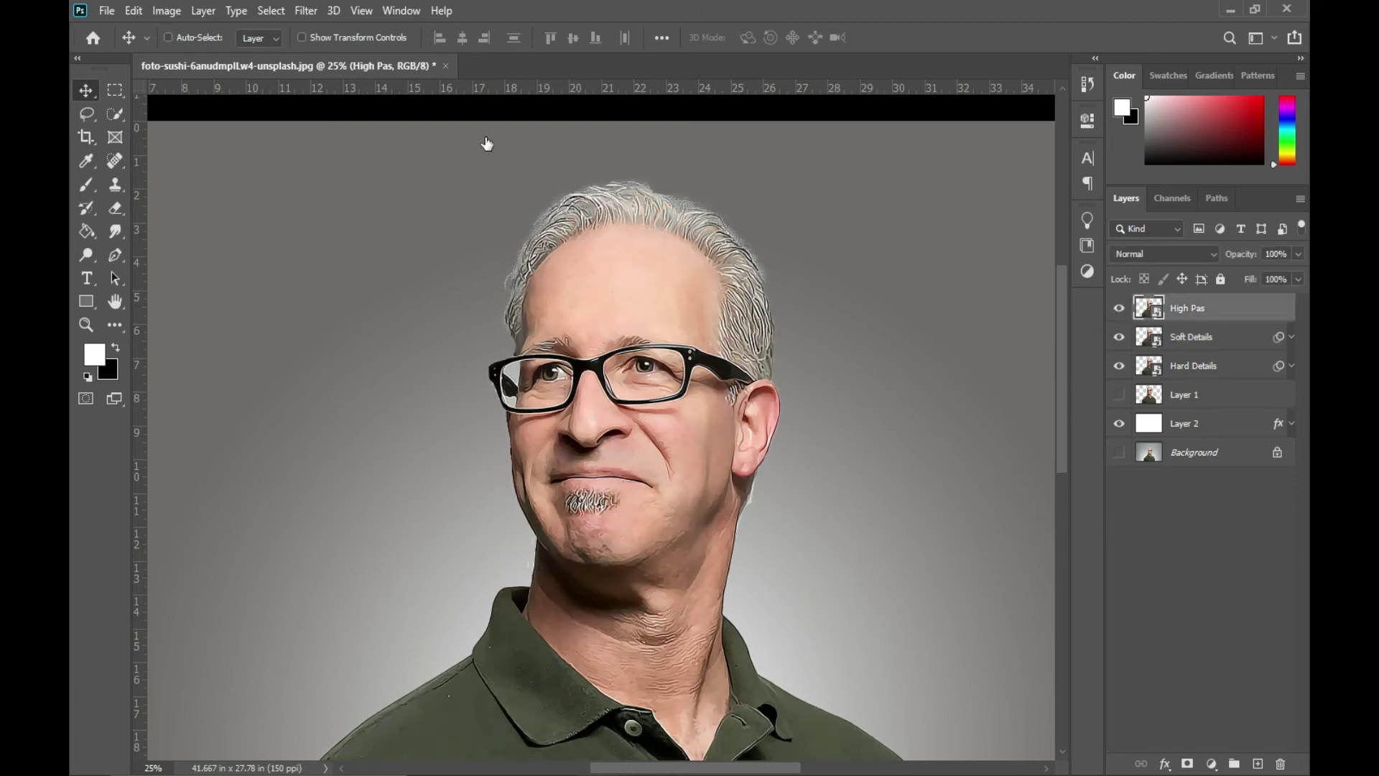
- Apply the High Pass filter to the High Pas layer with a radius of 2 pixels
click(304, 10)
mouse_move(378, 365)
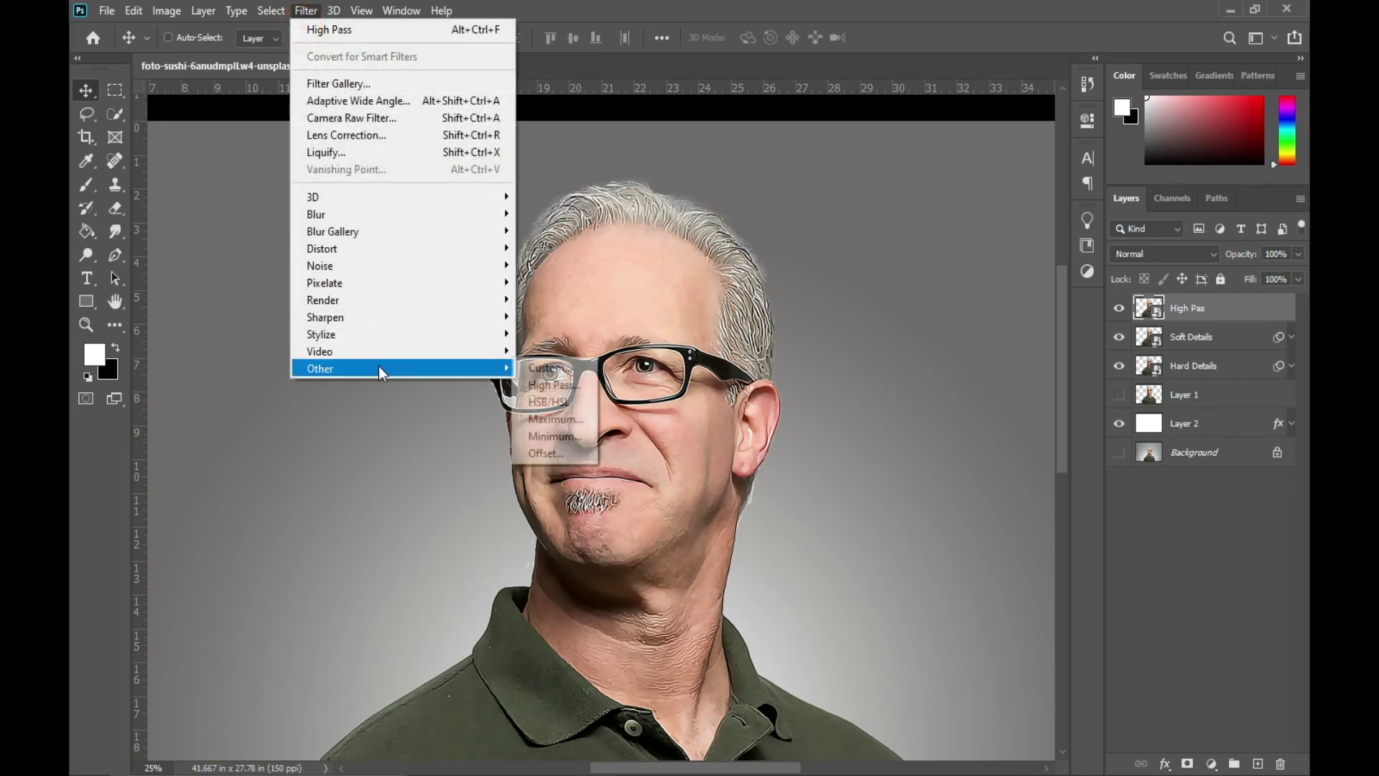
click(551, 390)
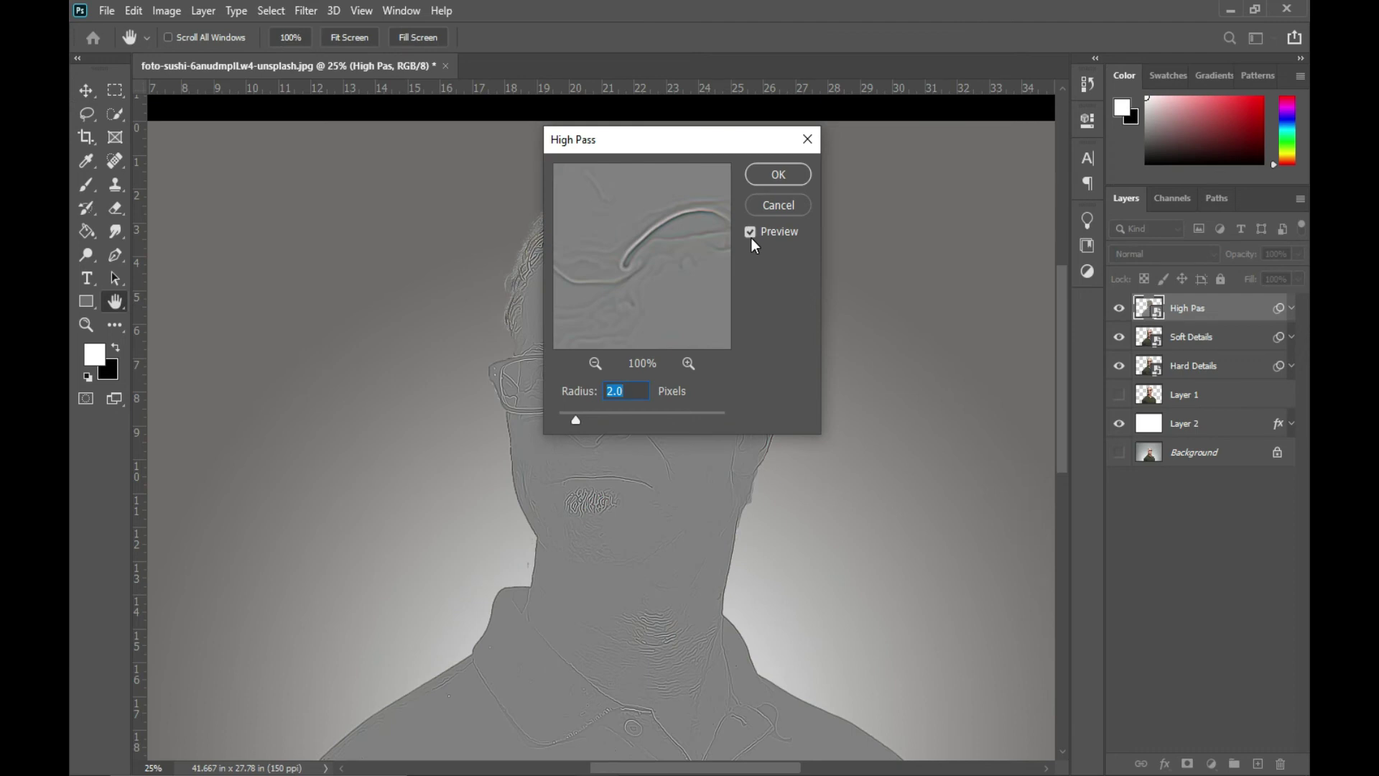
text(2)
click(778, 176)
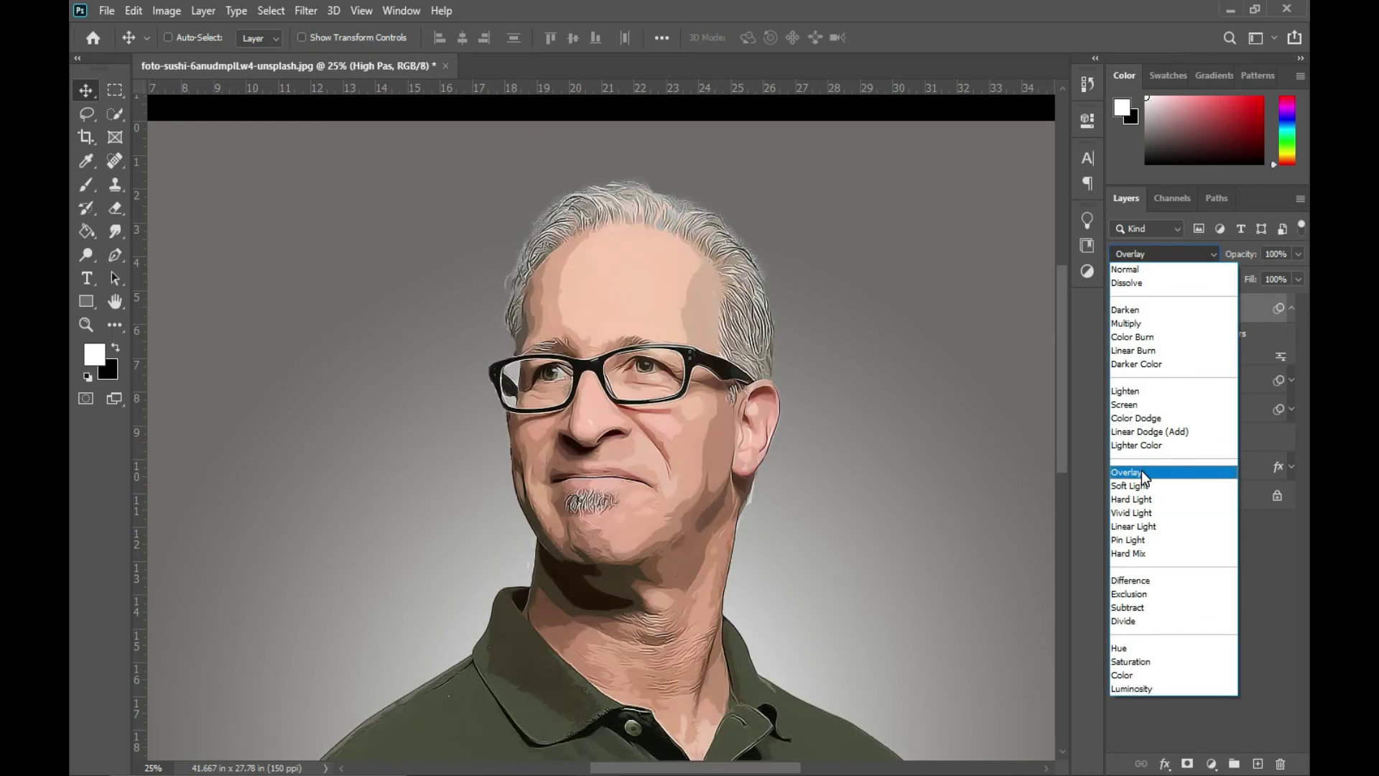
- Set the High Pas layer's blend mode to Overlay, collapse its filter list and toggle its visibility to compare the effect
click(1141, 471)
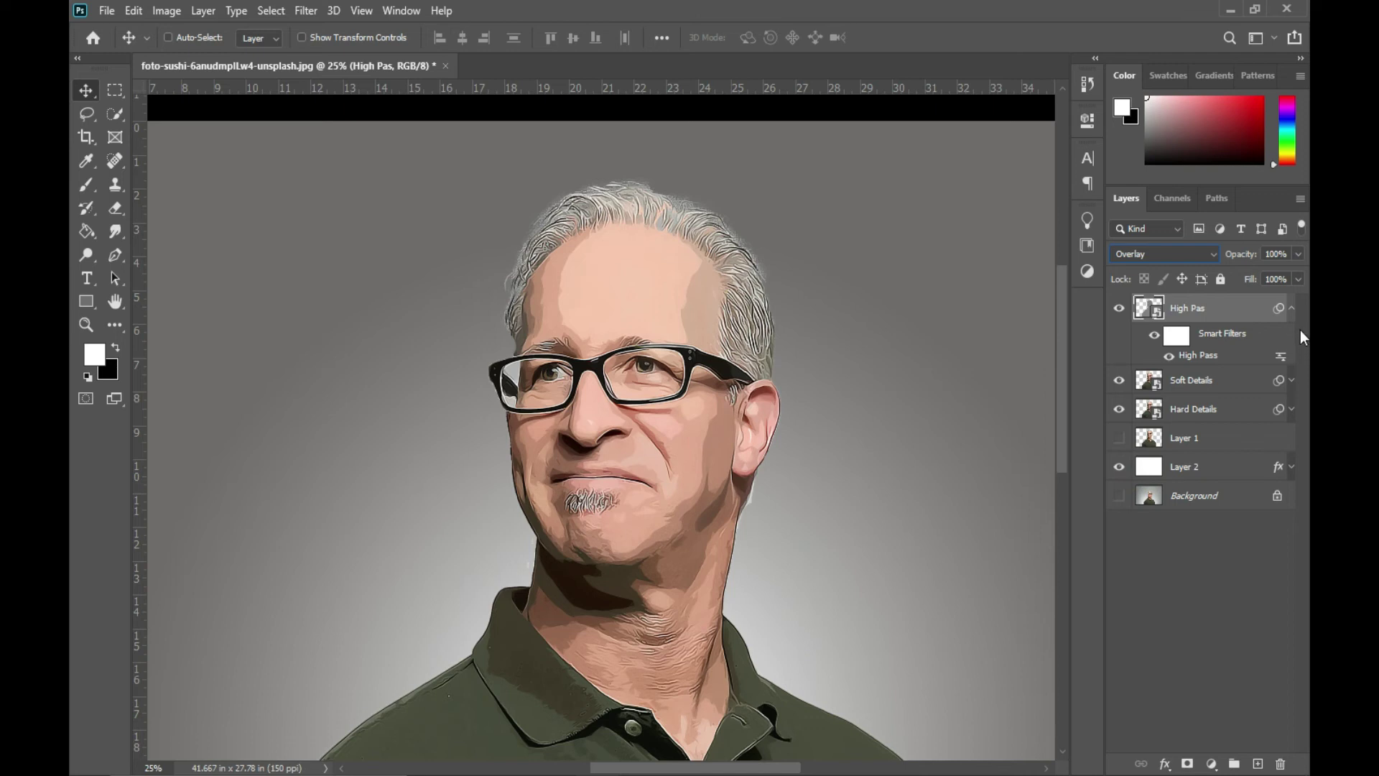
click(1291, 308)
click(1118, 309)
click(1119, 309)
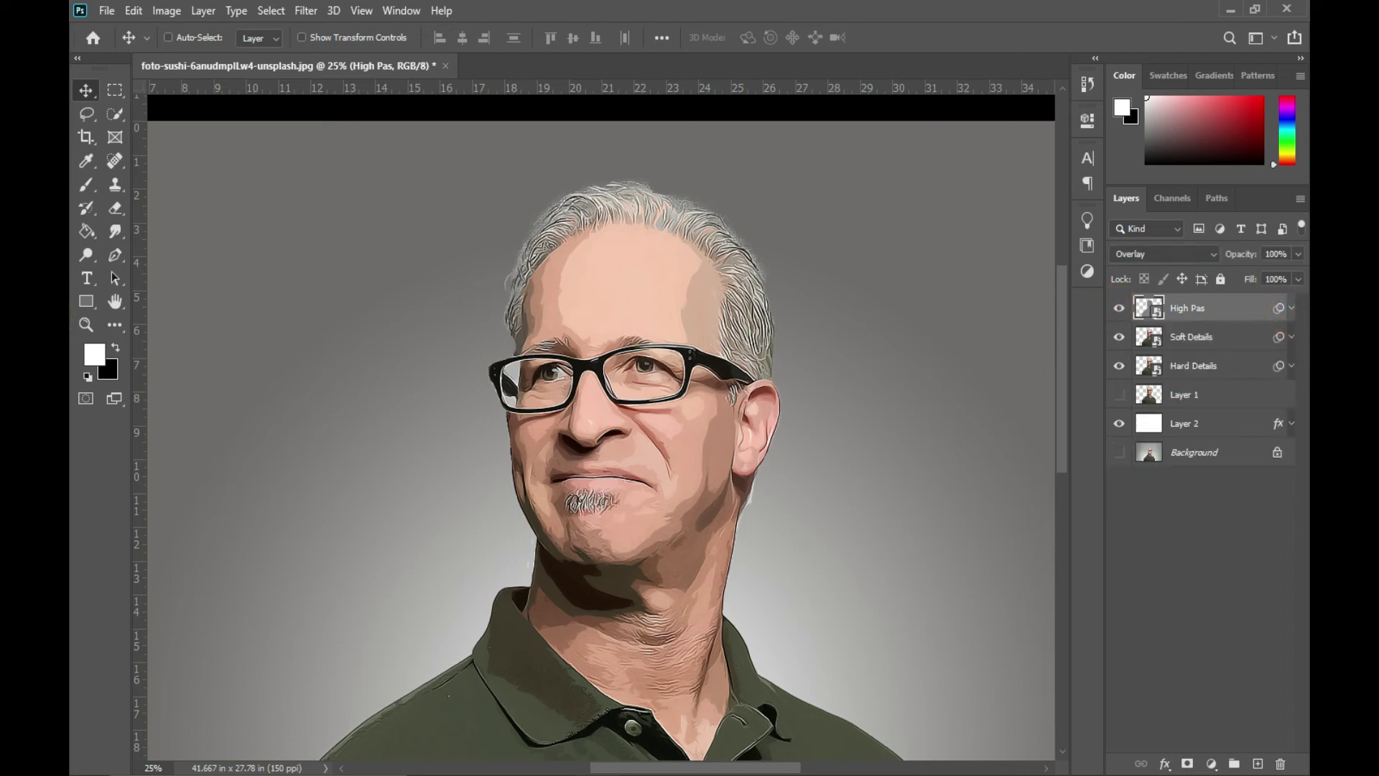
- Group the High Pas, Soft Details and Hard Details layers and name the group Effects
shift+click(1201, 374)
click(1234, 764)
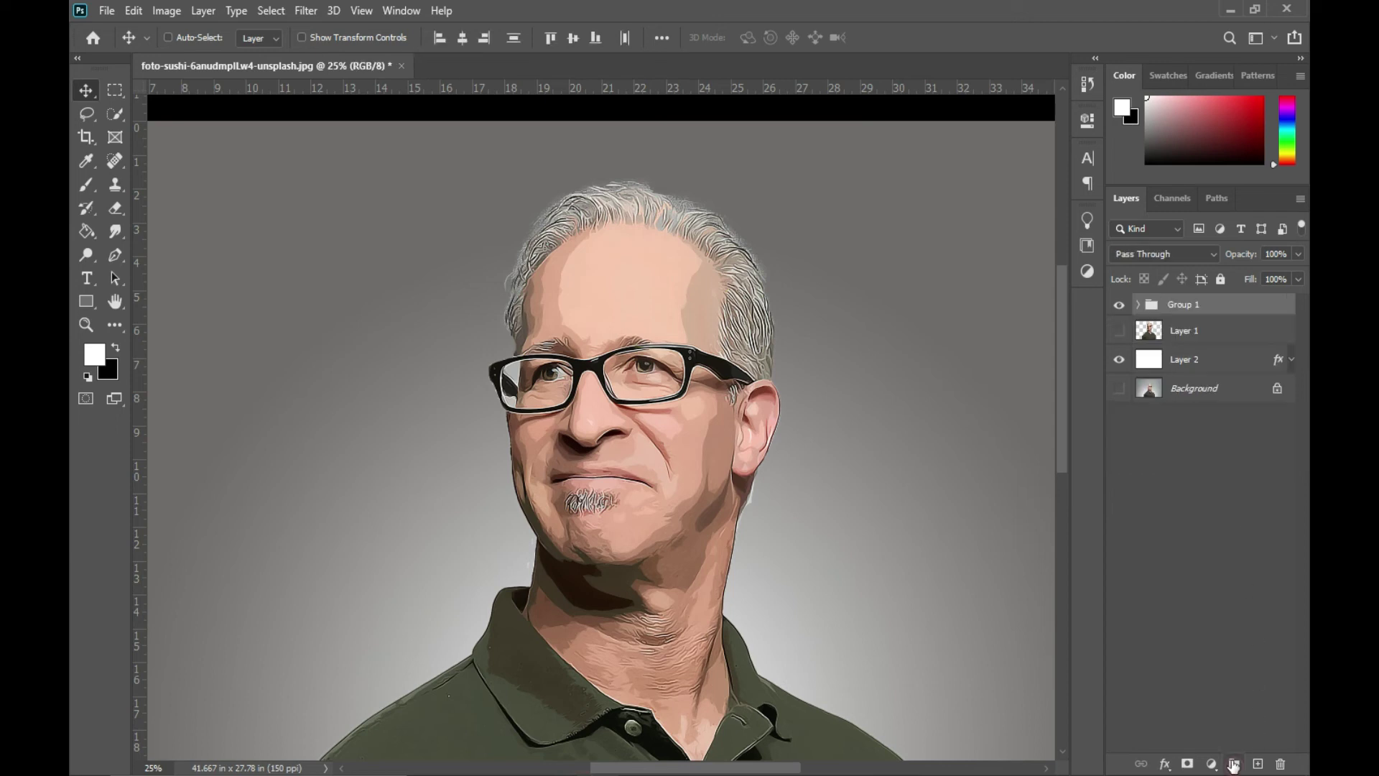
double_click(1179, 306)
text(Effects)
key(Return)
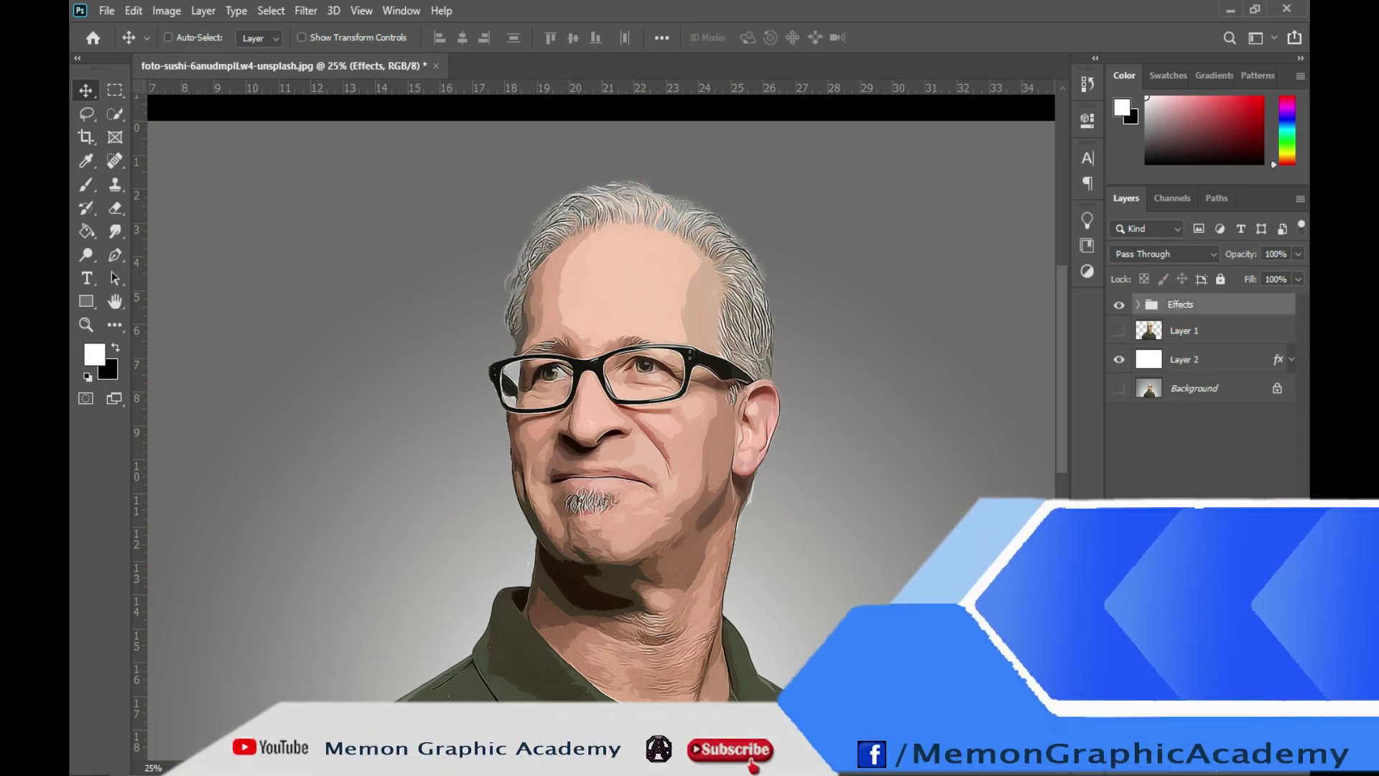
- Add a Levels adjustment layer above the Effects group, raising the black input level and setting the white input level to 242
click(1196, 764)
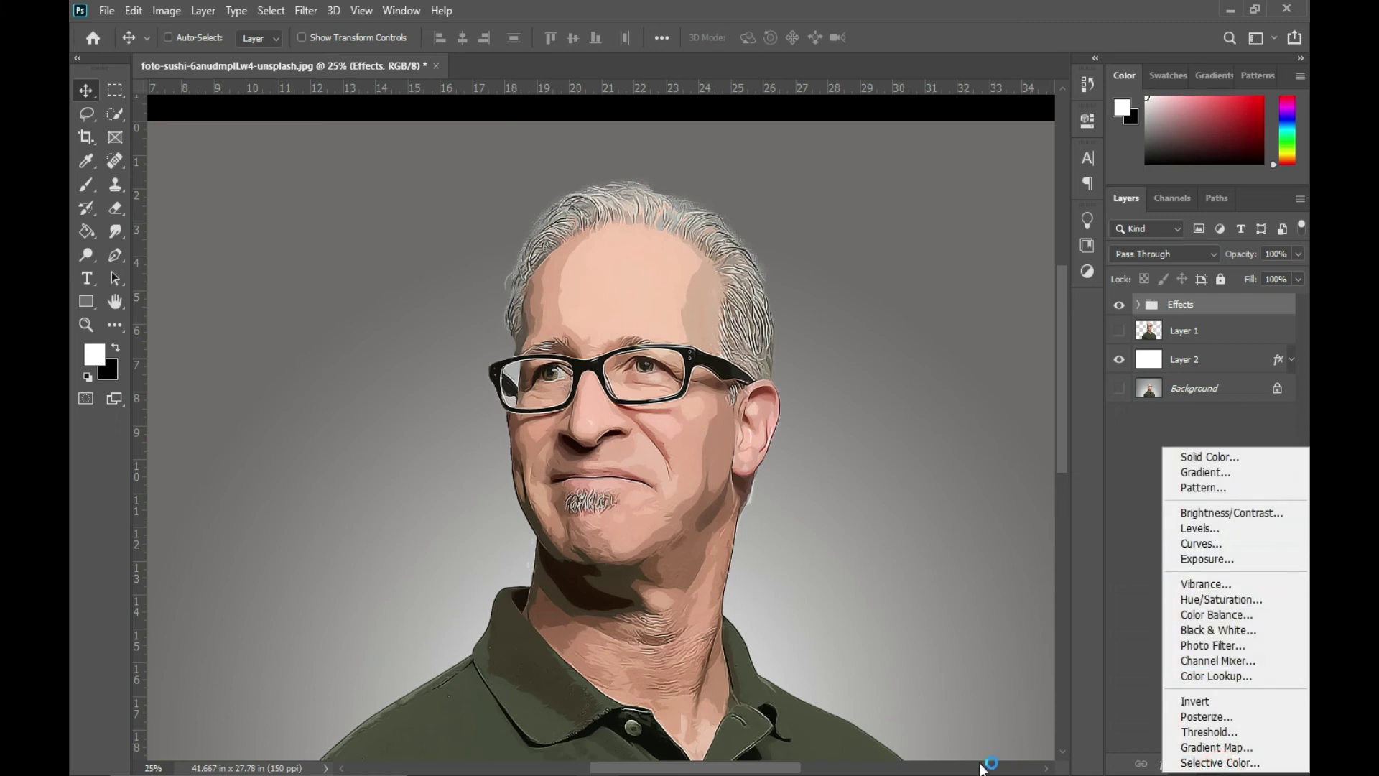
click(942, 711)
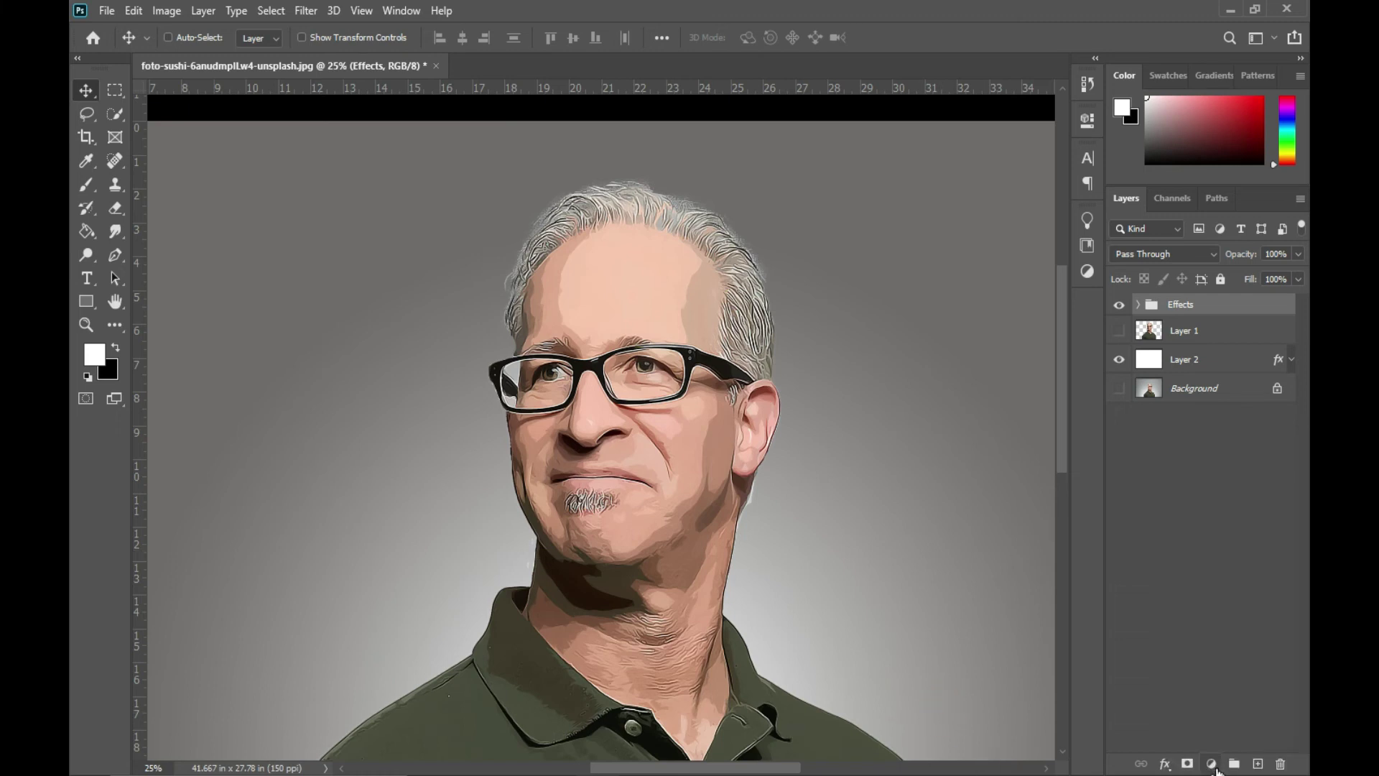
click(1216, 767)
click(1202, 526)
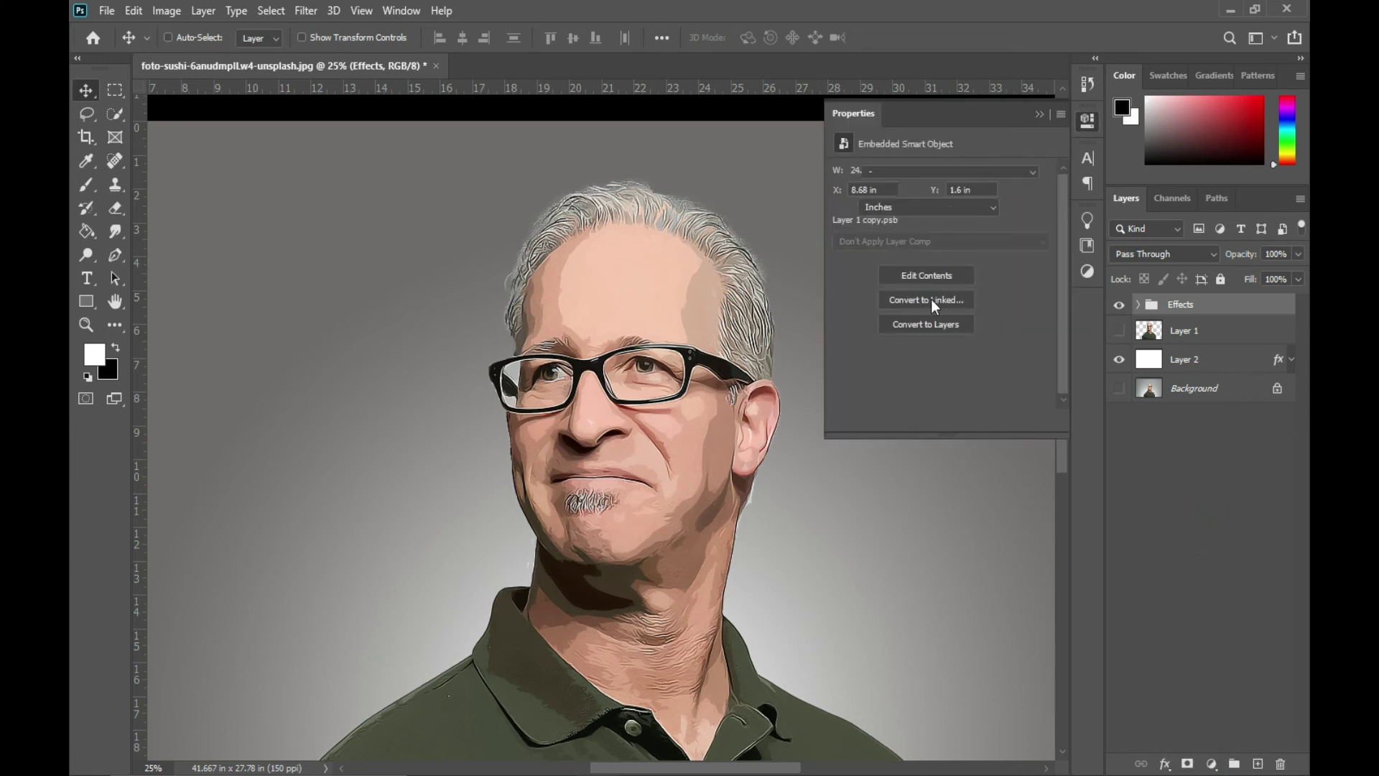
drag(862, 307, 870, 308)
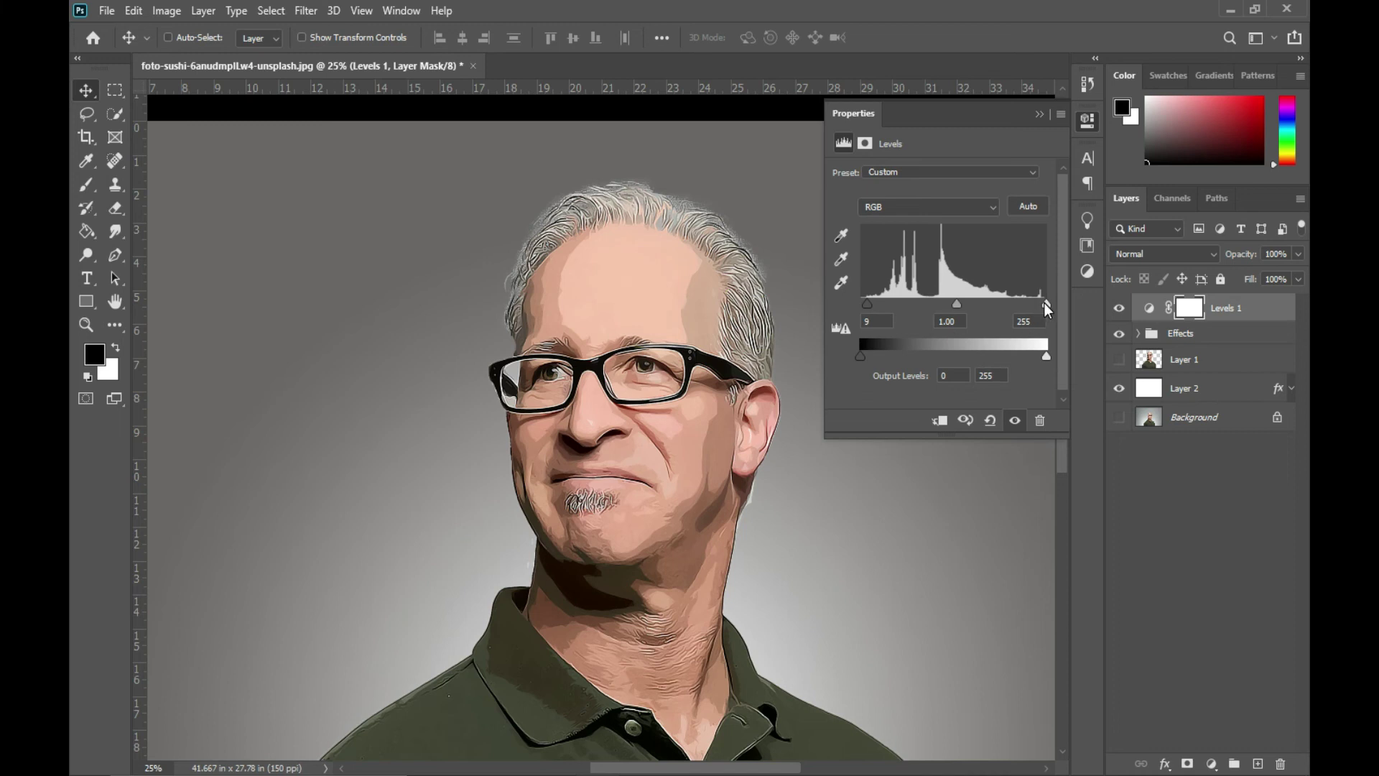
drag(1045, 304, 1037, 305)
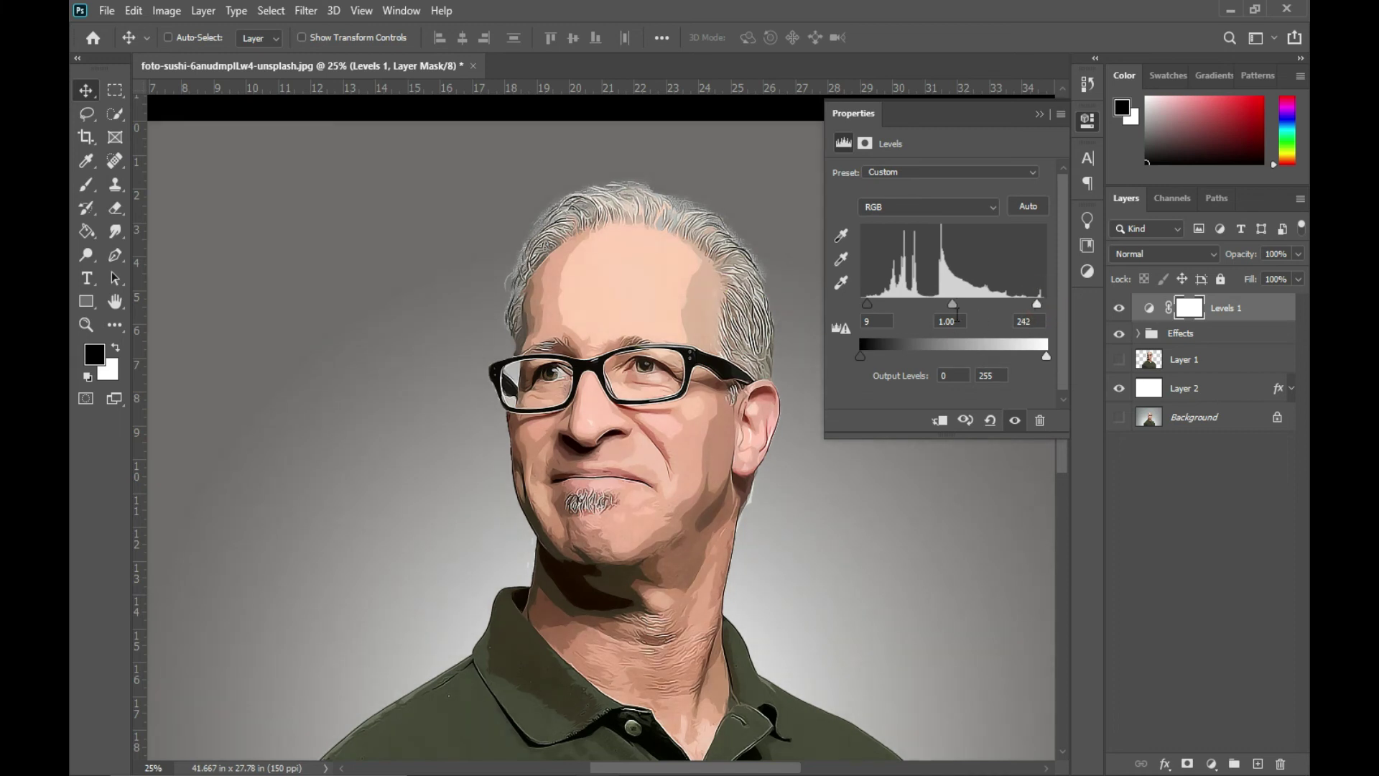
drag(869, 307, 872, 308)
click(1039, 114)
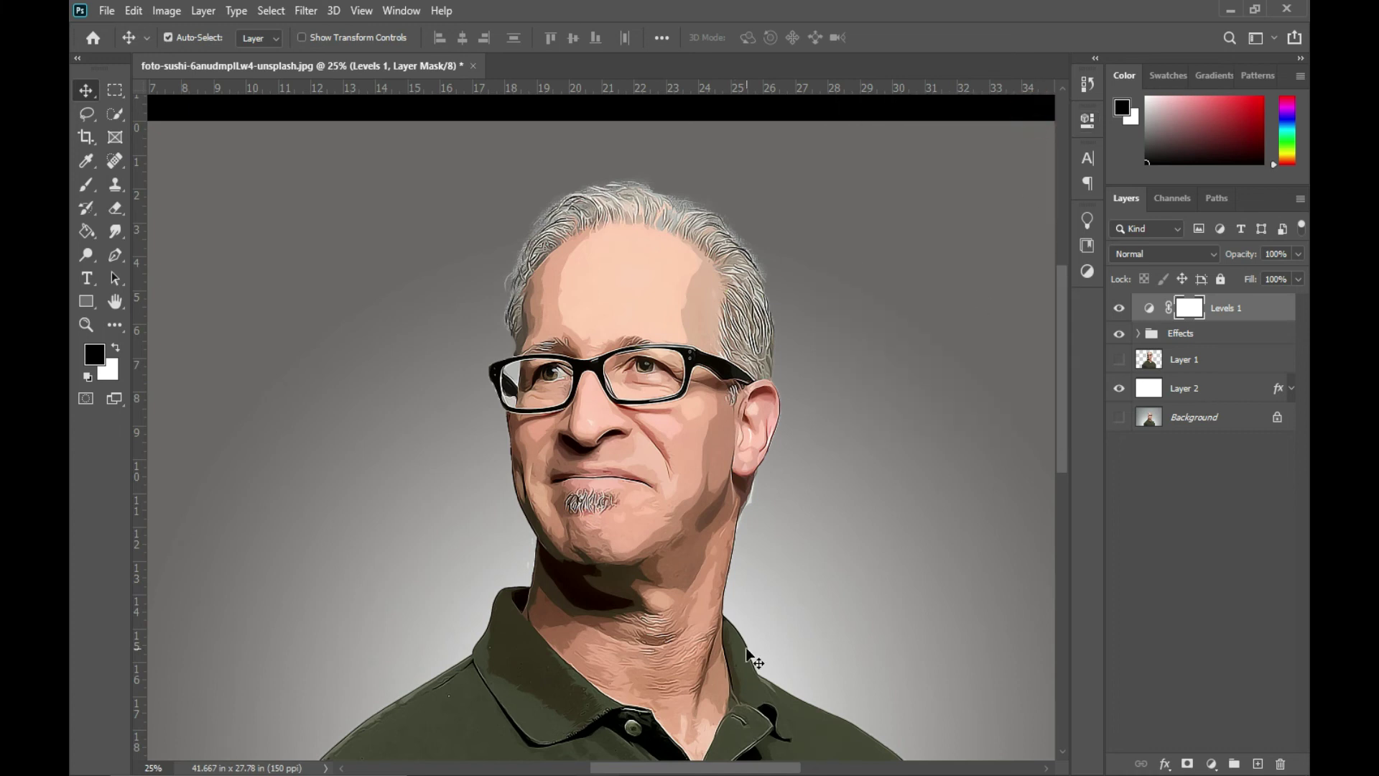
- Add a Vibrance adjustment layer with vibrance +25 and saturation +7
key(ctrl+0)
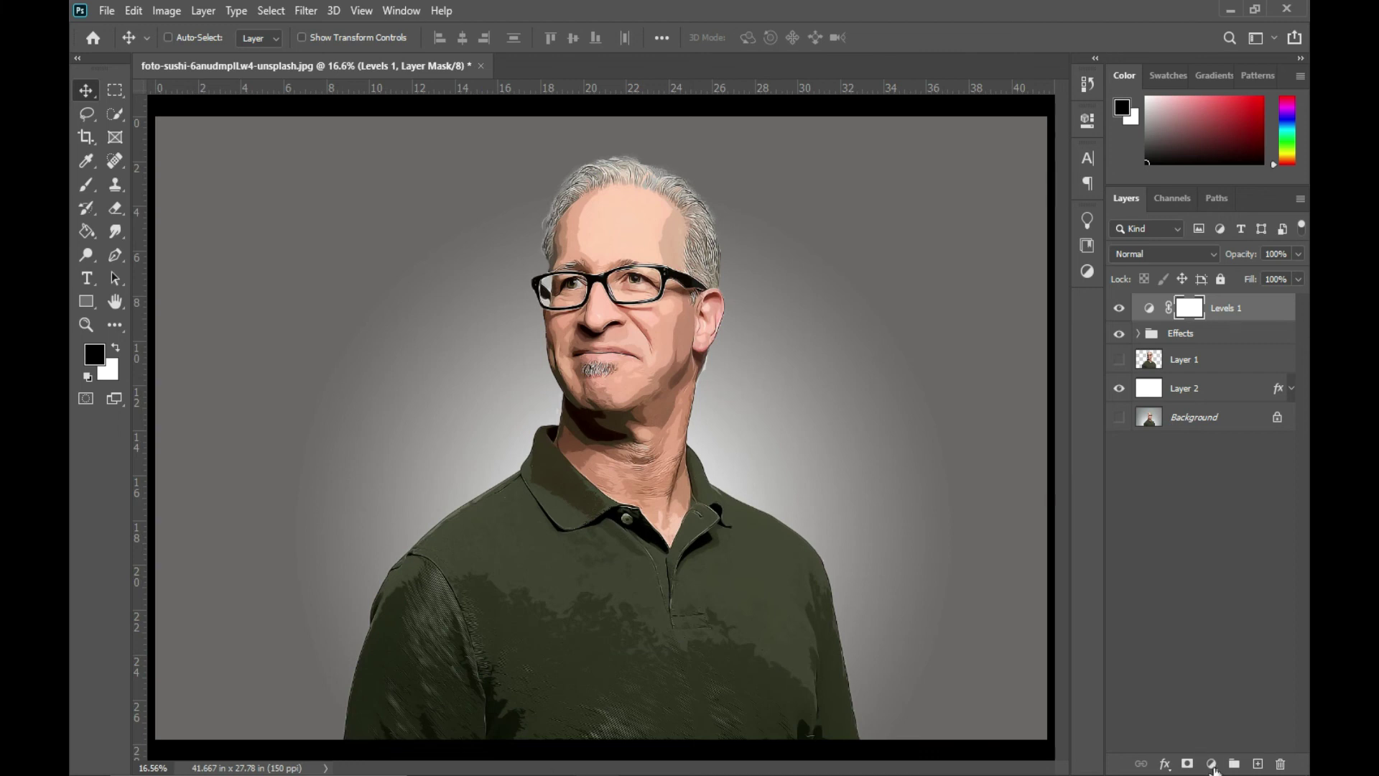
click(1212, 766)
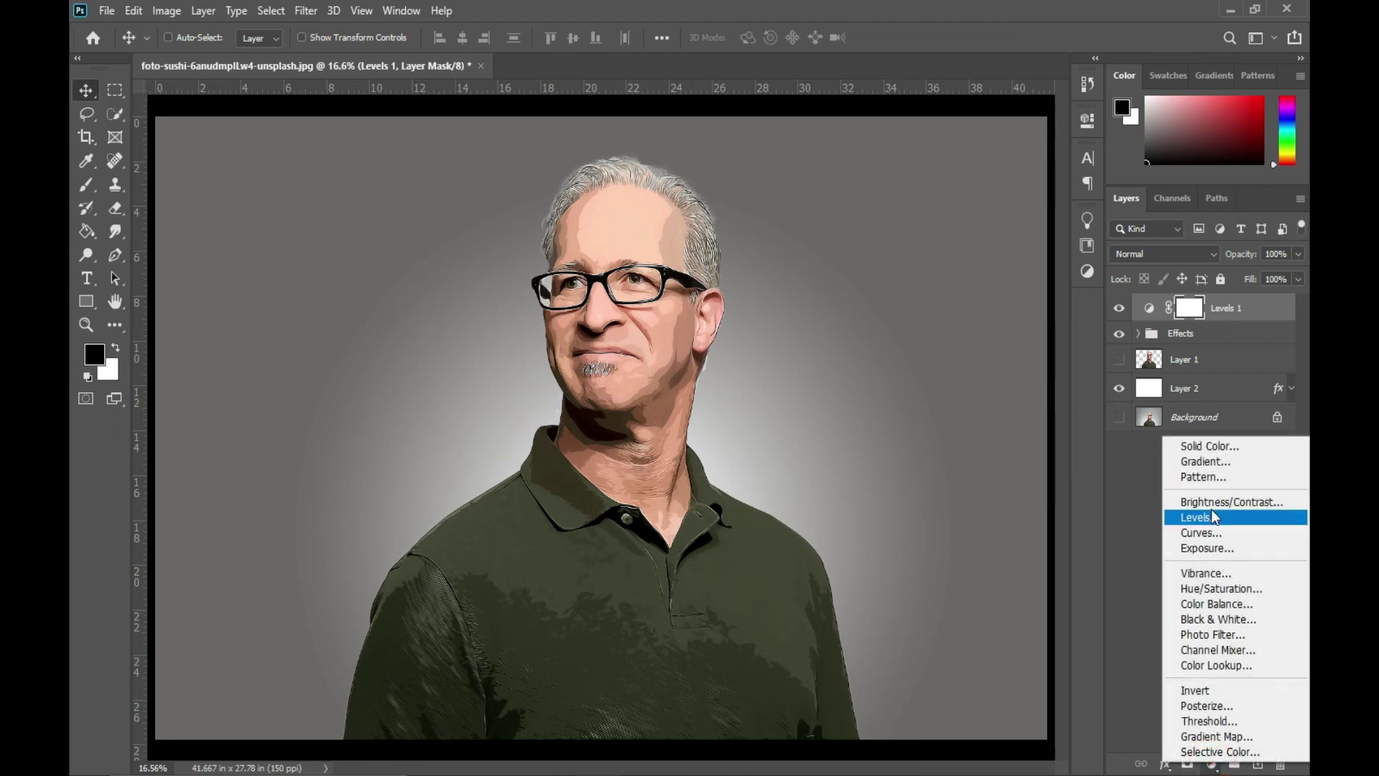
click(1205, 575)
click(1031, 175)
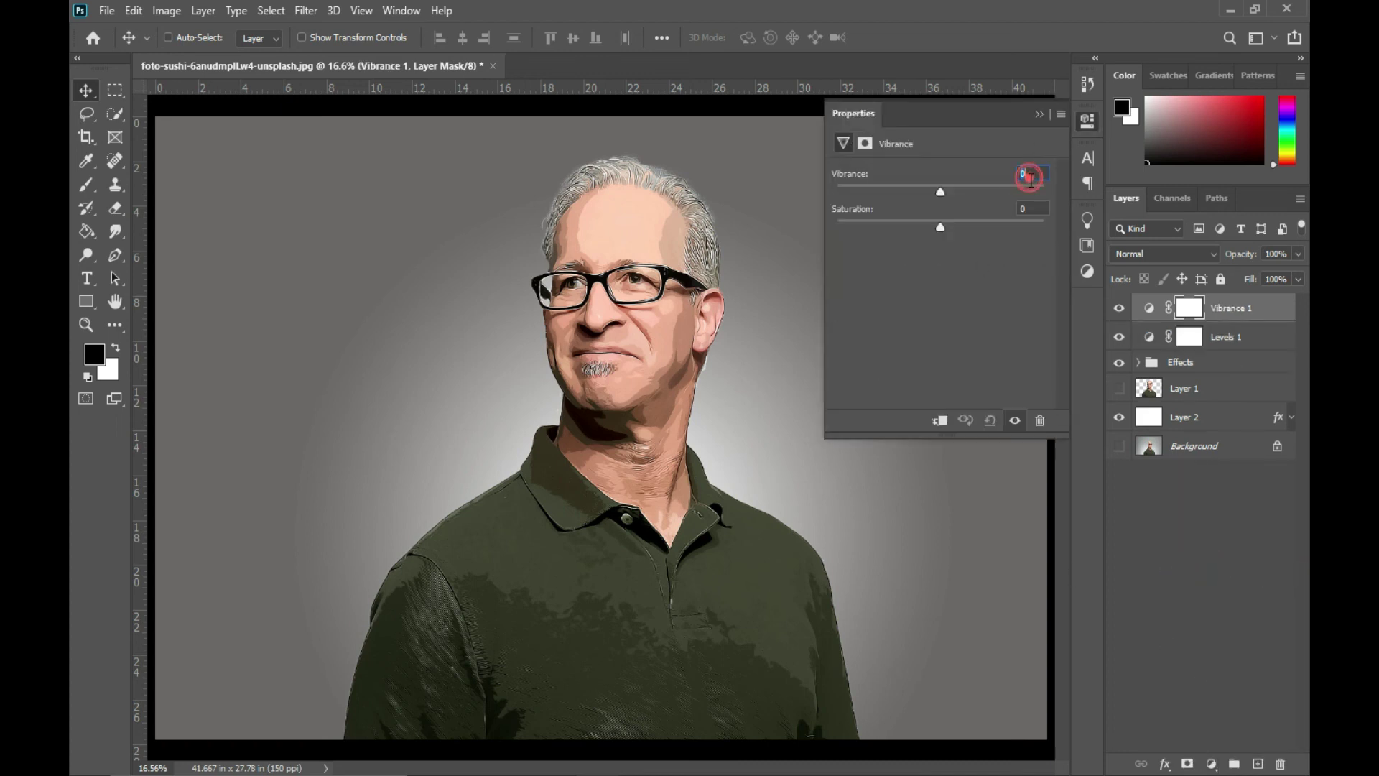
text(25)
click(1040, 210)
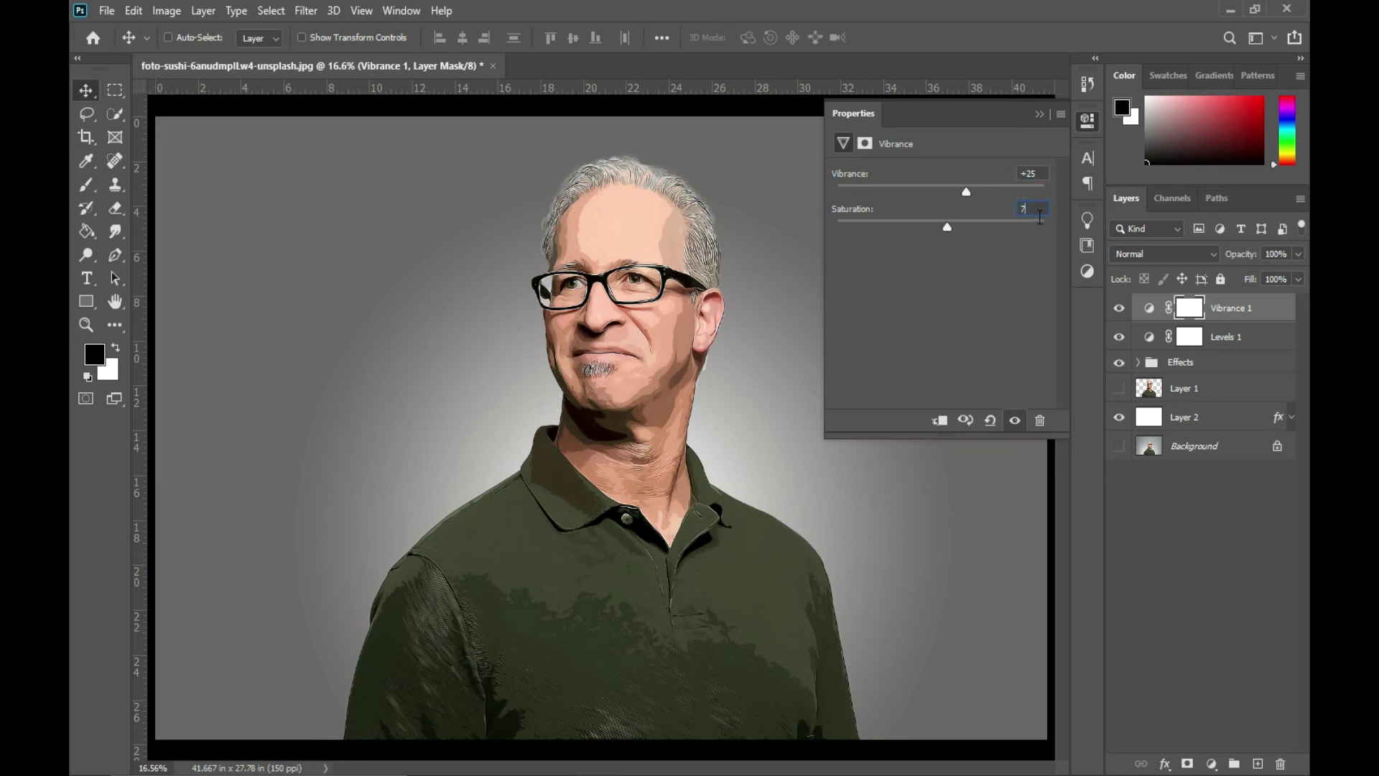
key(Return)
click(1039, 114)
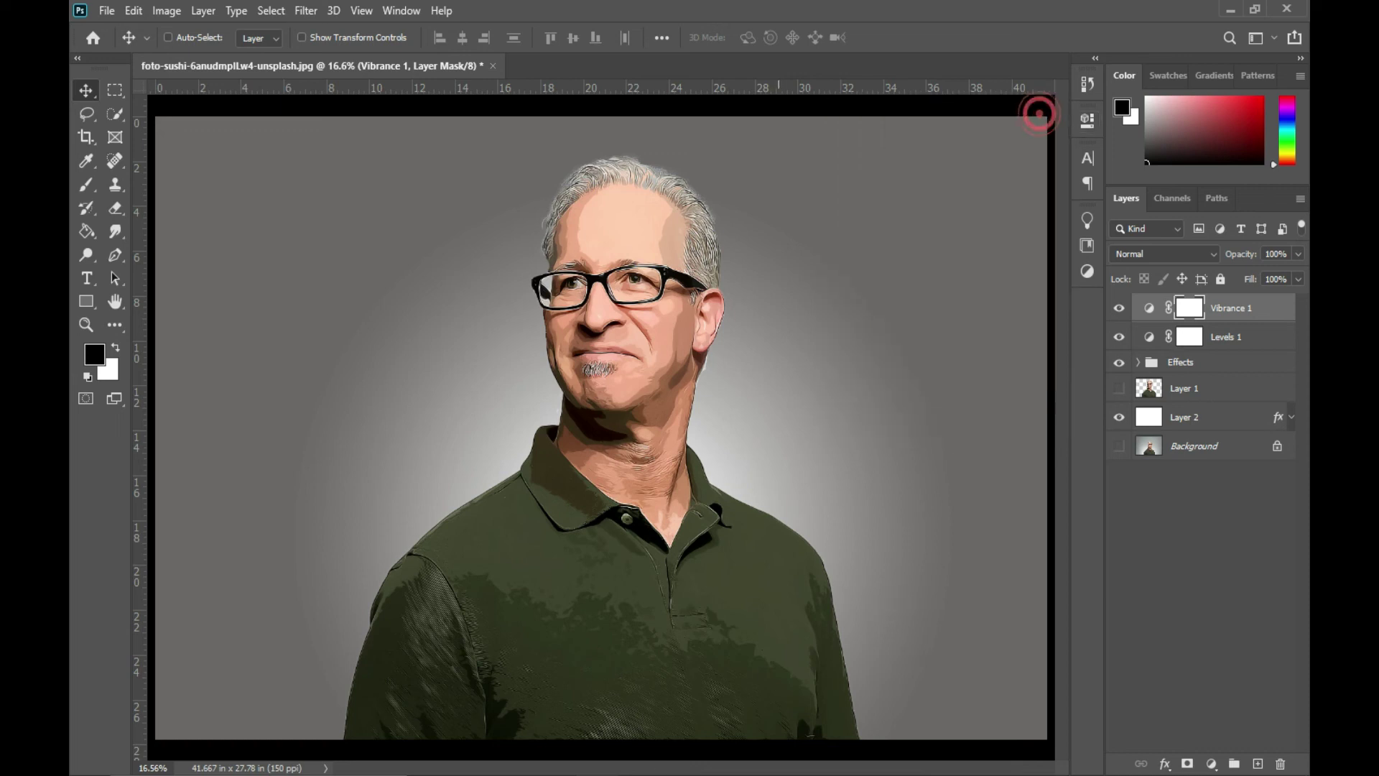
- Add a Color Balance adjustment layer with midtones set to cyan-red +11, magenta-green -9 and yellow-blue -4
click(1212, 763)
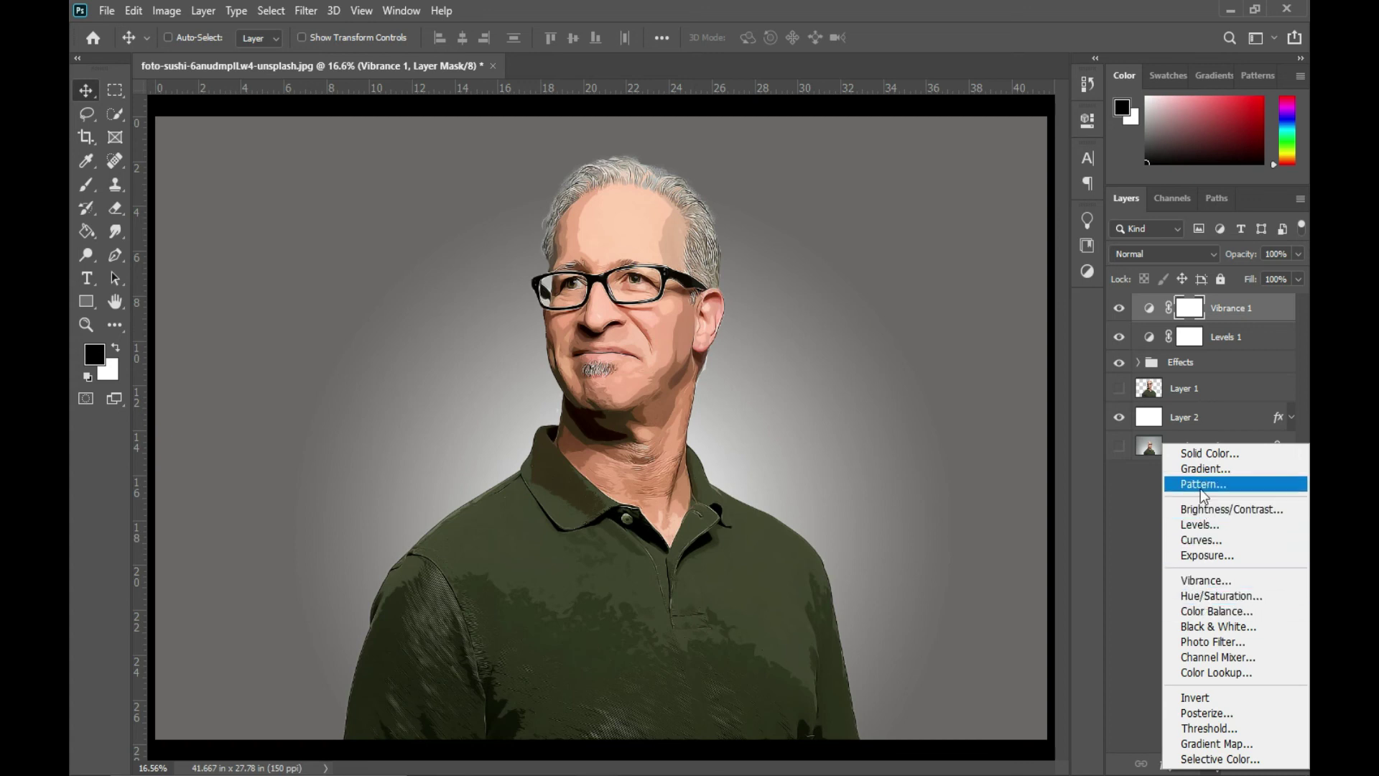
click(1217, 612)
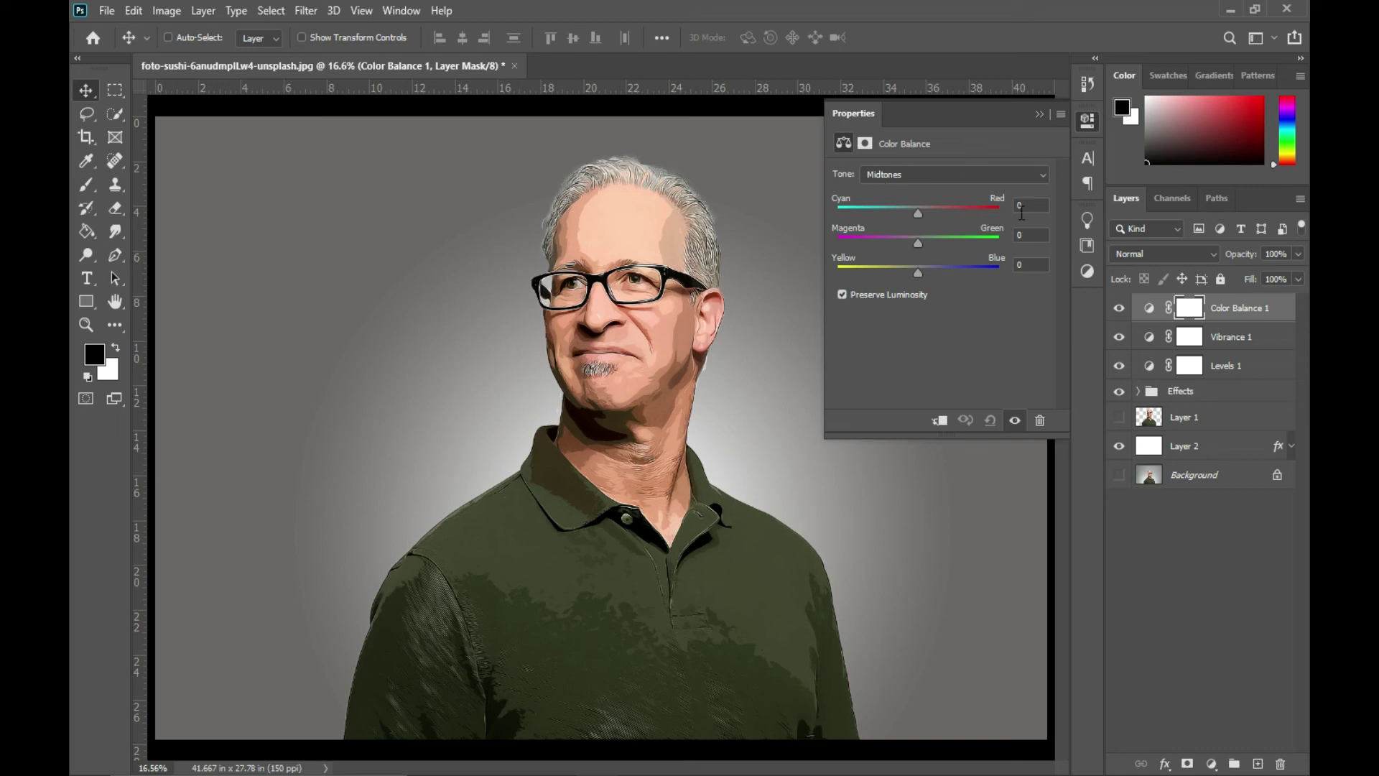
click(1023, 208)
text(10)
key(Tab)
text(-9)
text(-4)
- Set the Color Balance shadows to cyan-red -4, magenta-green -5 and yellow-blue +5
click(932, 174)
click(923, 189)
text(-5)
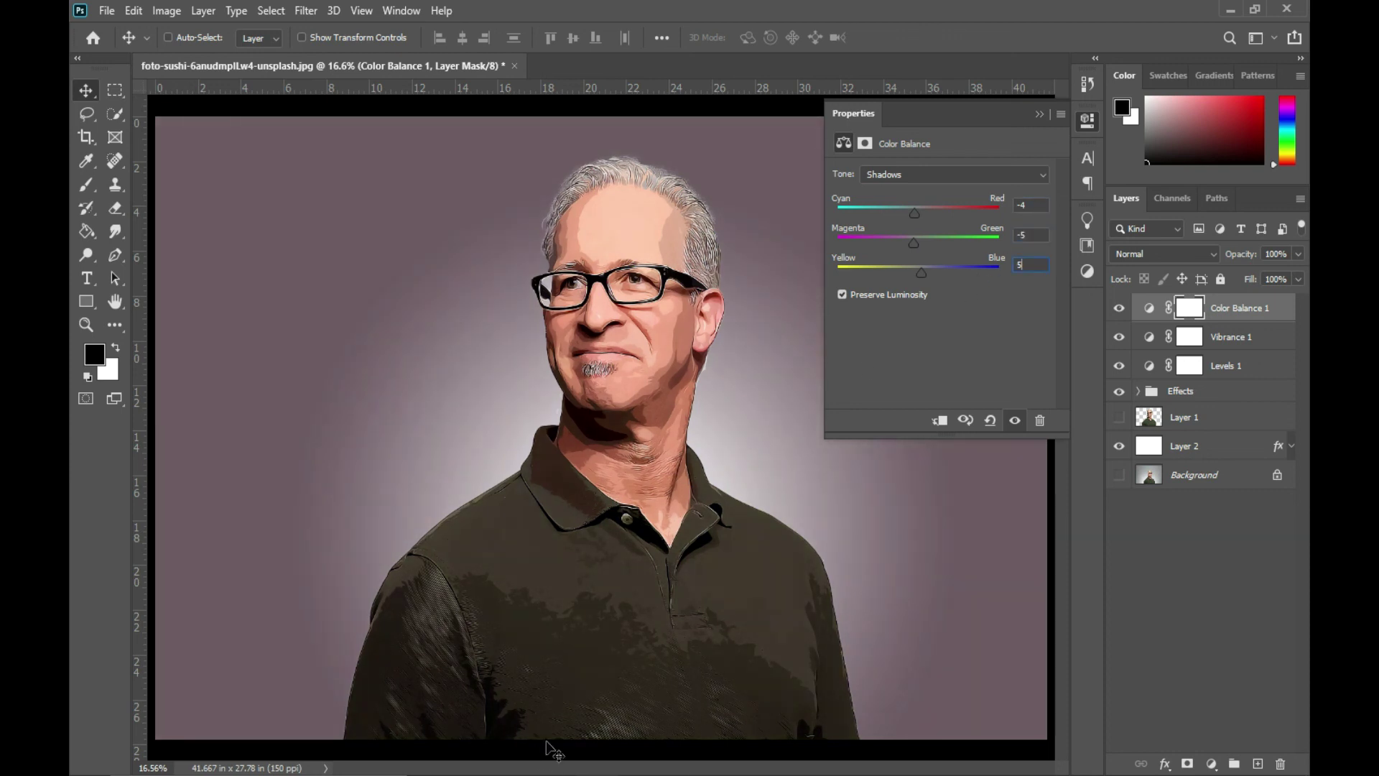
- Set the Color Balance highlights to cyan-red -5 and yellow-blue +10
click(936, 178)
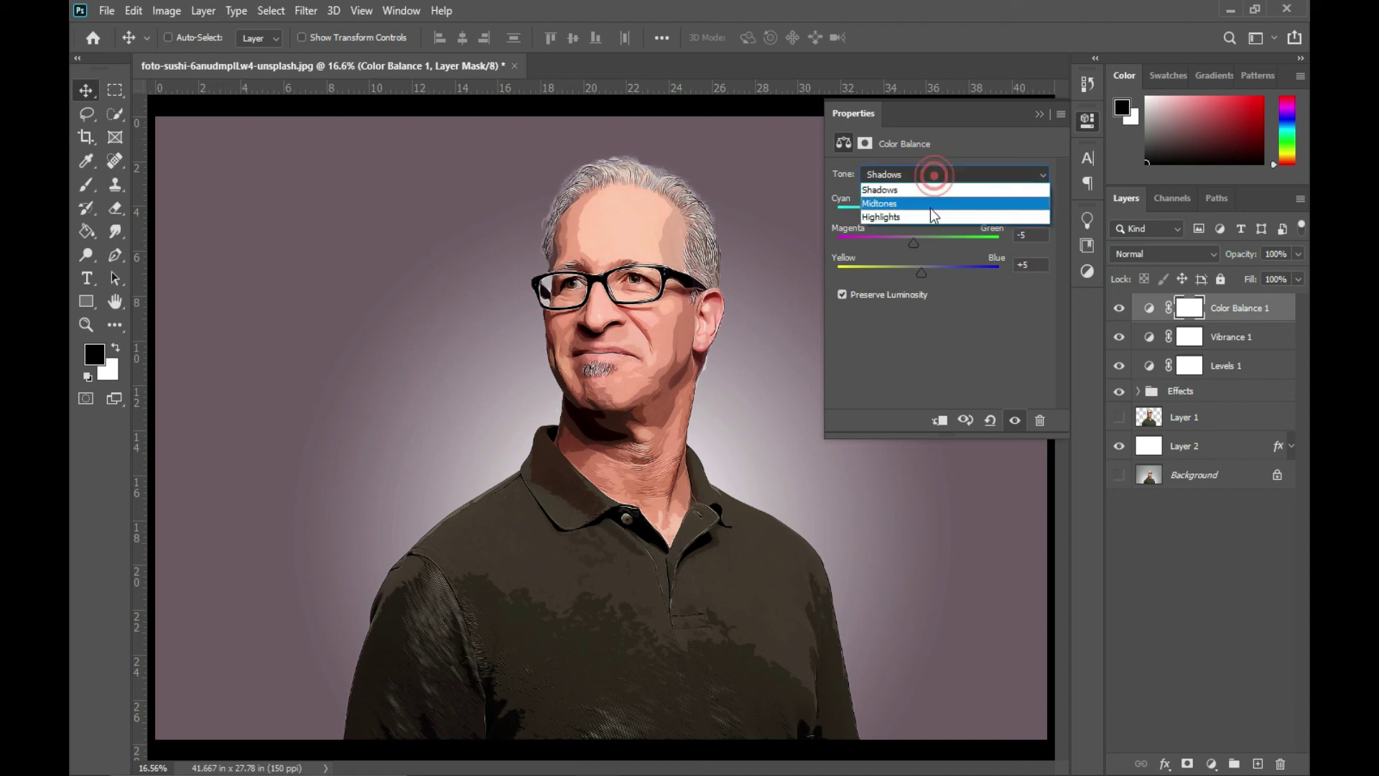
click(930, 214)
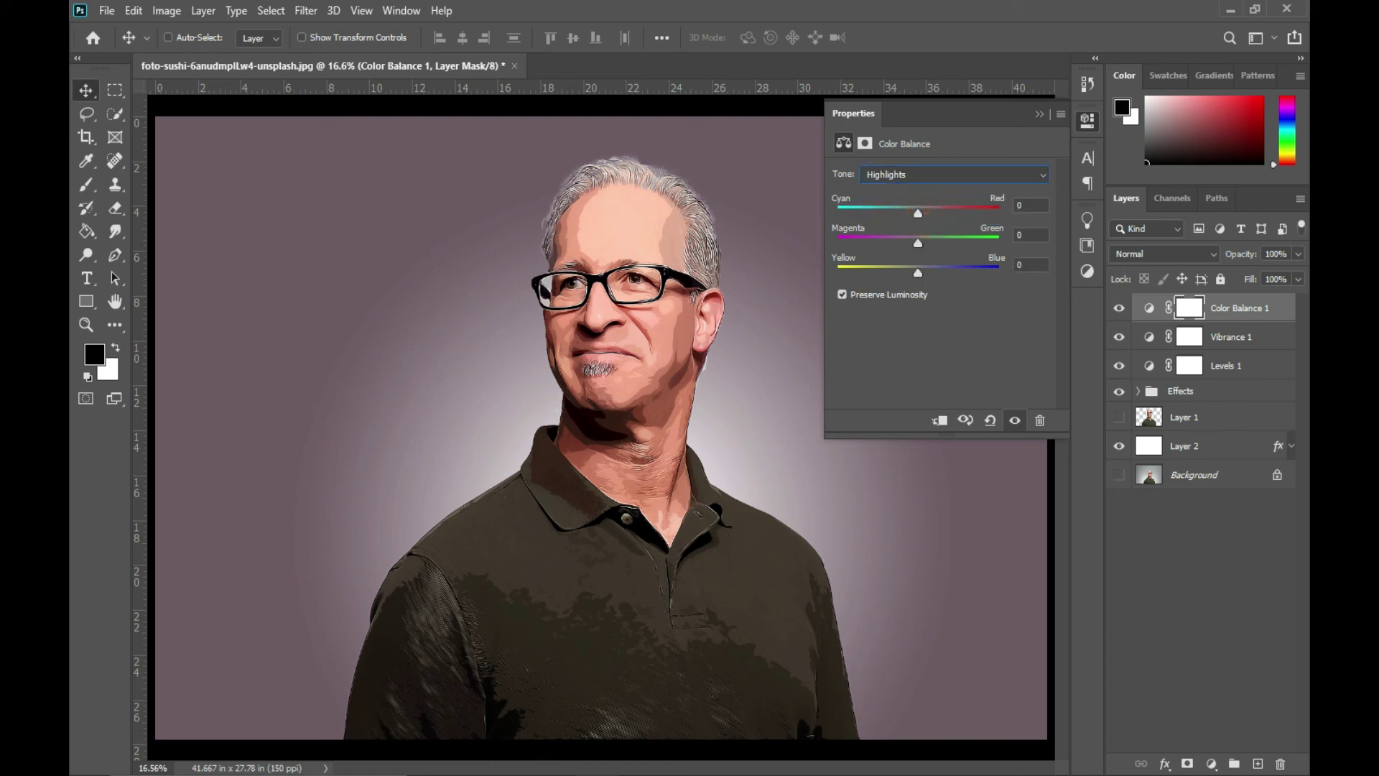
click(938, 175)
click(933, 219)
click(1029, 205)
text(-5)
key(Tab)
key(Tab)
text(10)
- Change the Color Balance midtones' magenta-green value to -8 and close the adjustment's settings
click(947, 173)
click(927, 204)
click(1028, 235)
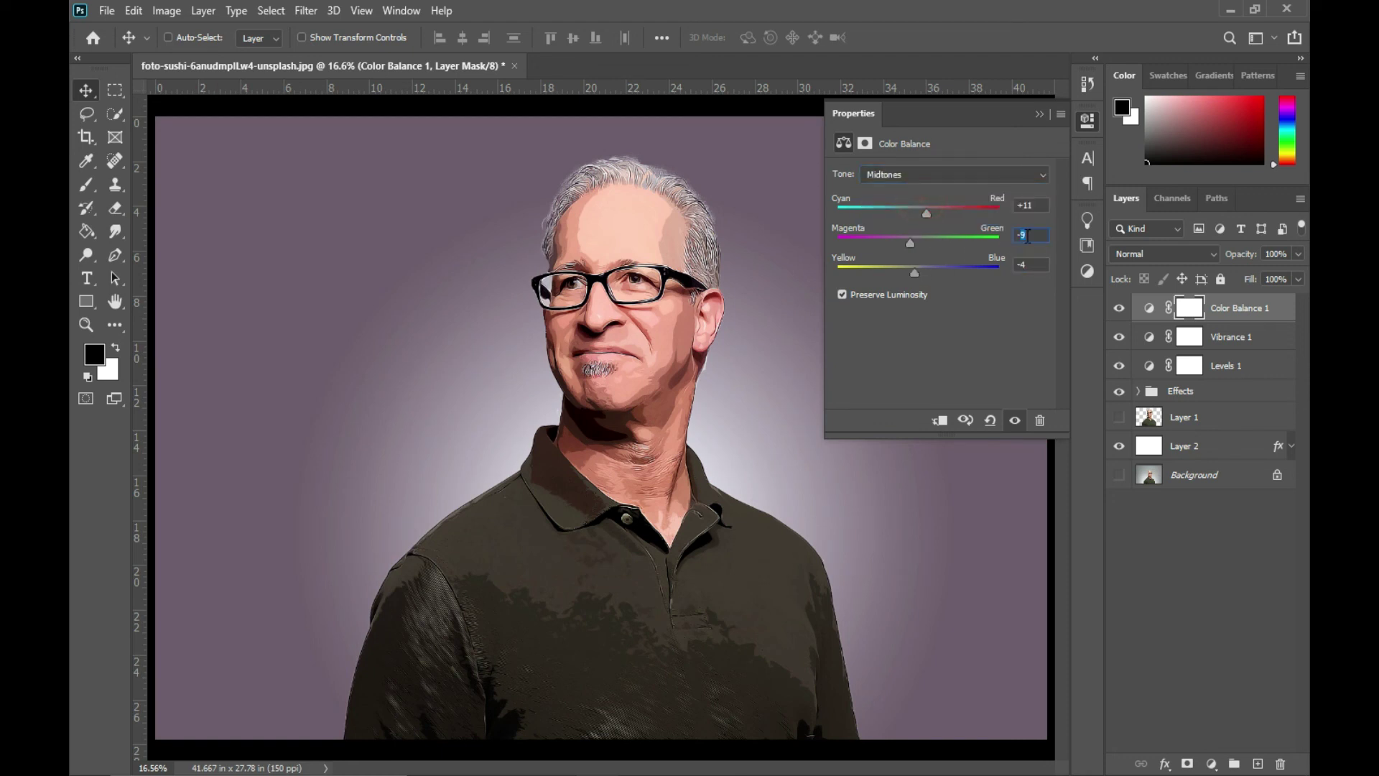
text(-8)
click(1041, 114)
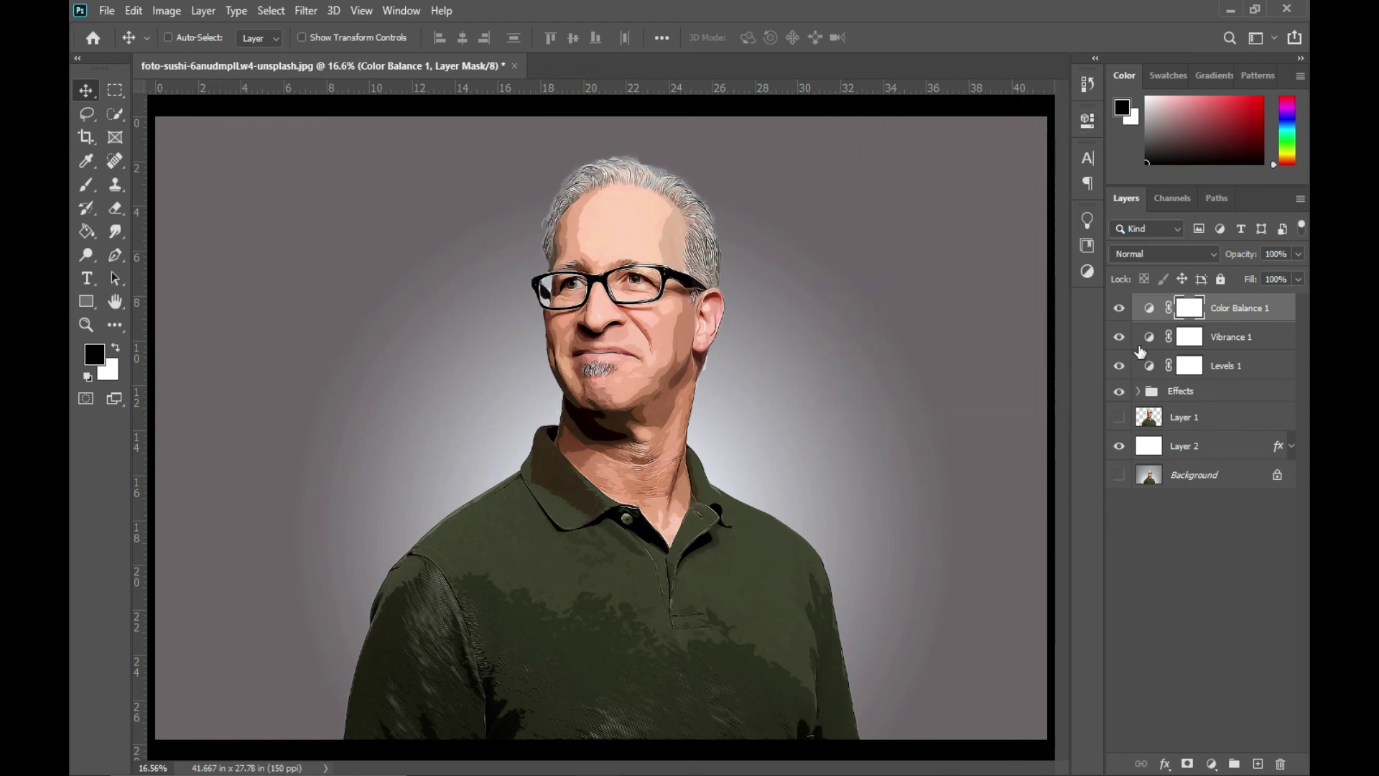
- Group the Color Balance, Vibrance and Levels adjustment layers and name the group Adjustment
shift+click(1260, 371)
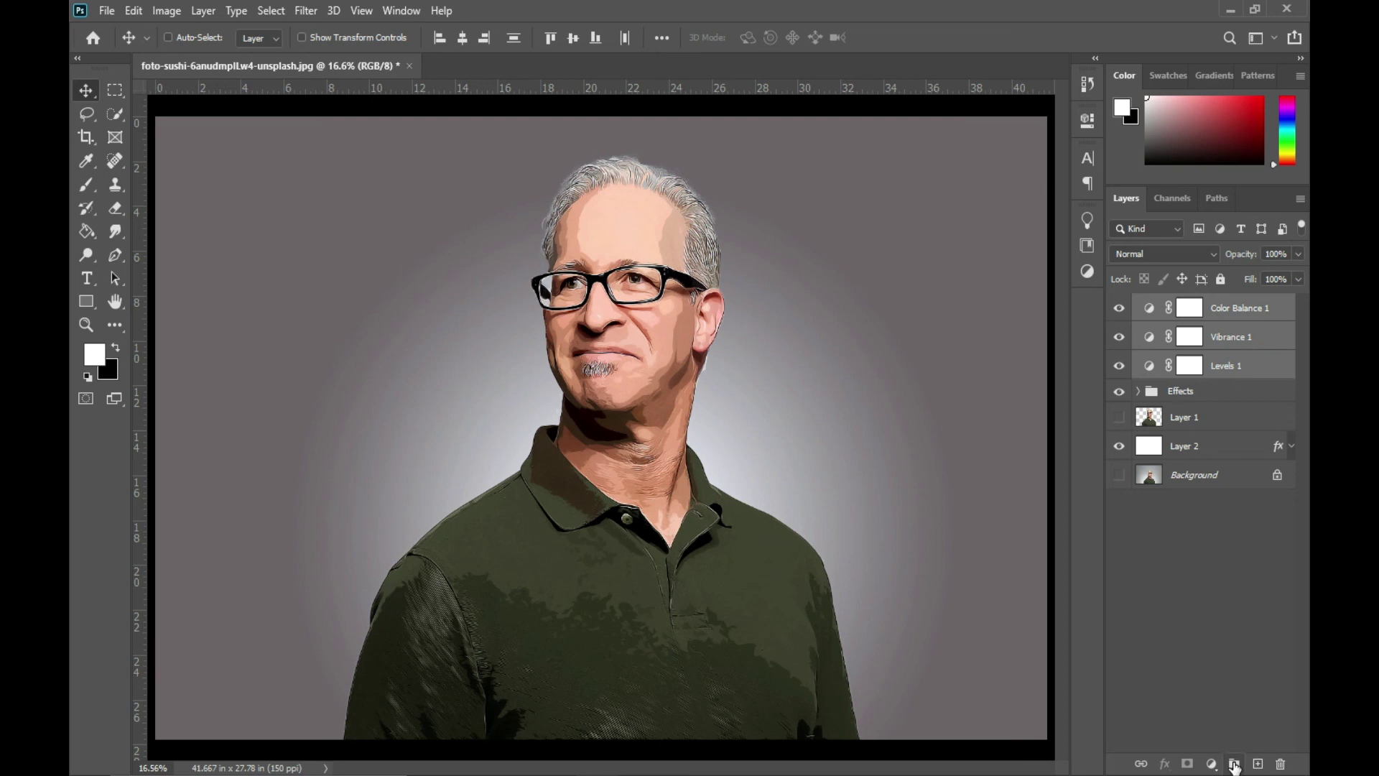
click(1235, 765)
double_click(1183, 305)
text(Adjustment)
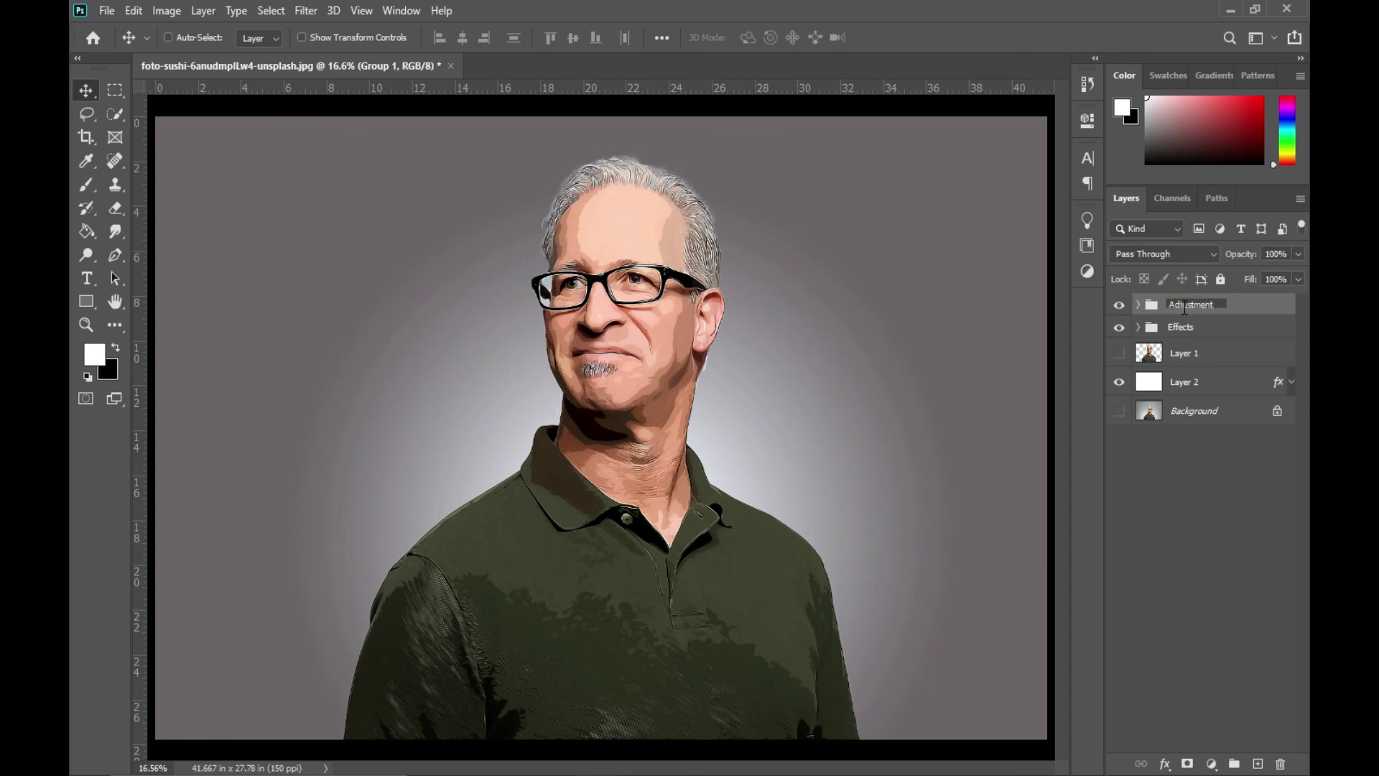
key(Return)
- Show Layer 1 and toggle the Adjustment and Effects groups to compare the original photo with the painted result
click(1119, 353)
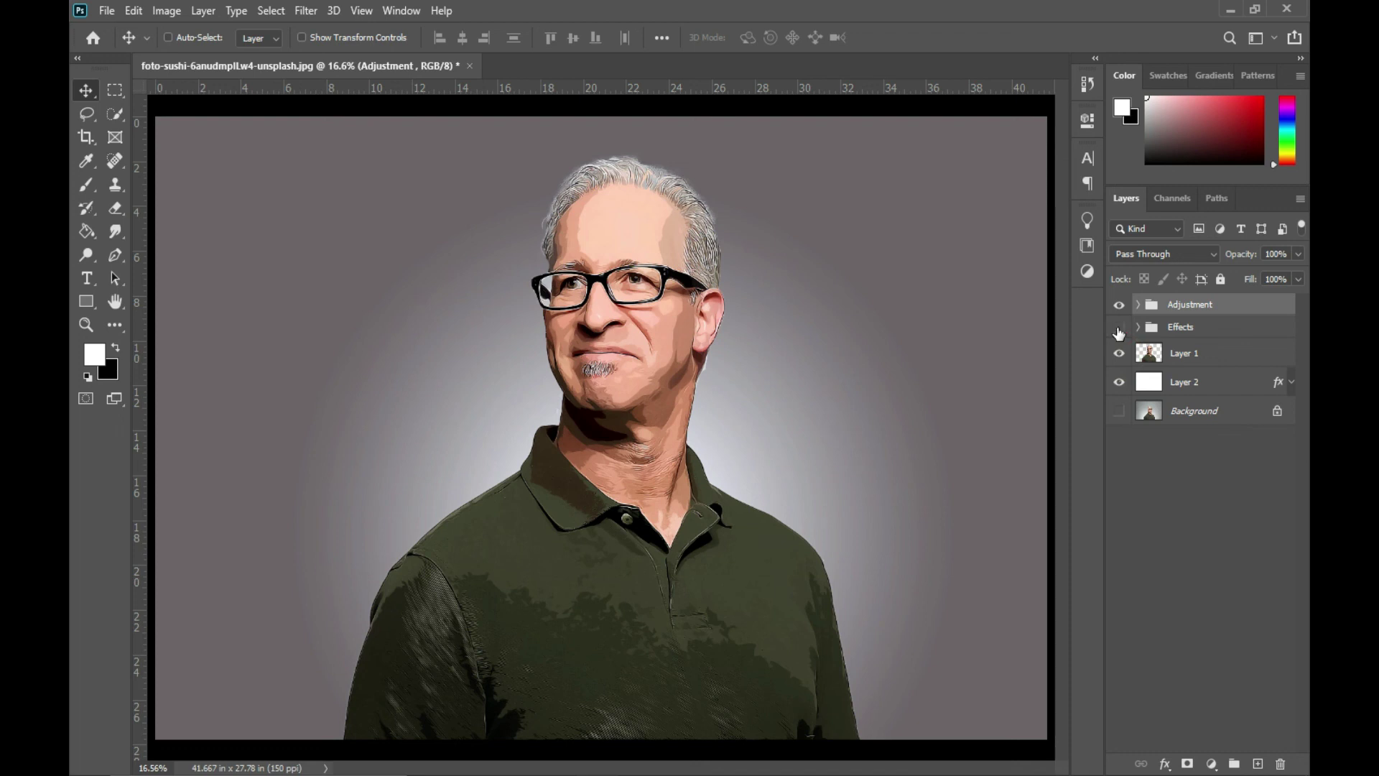
click(1119, 304)
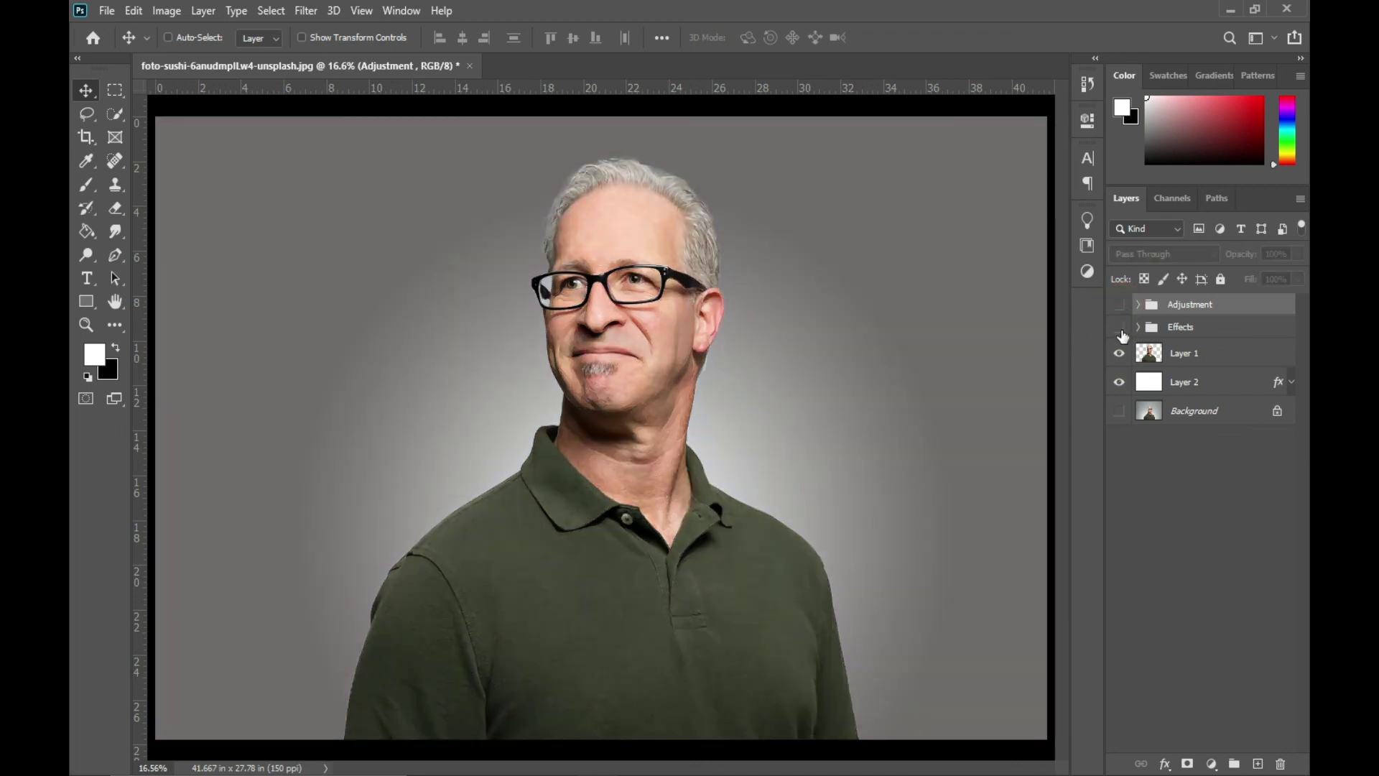
click(1119, 328)
click(1121, 308)
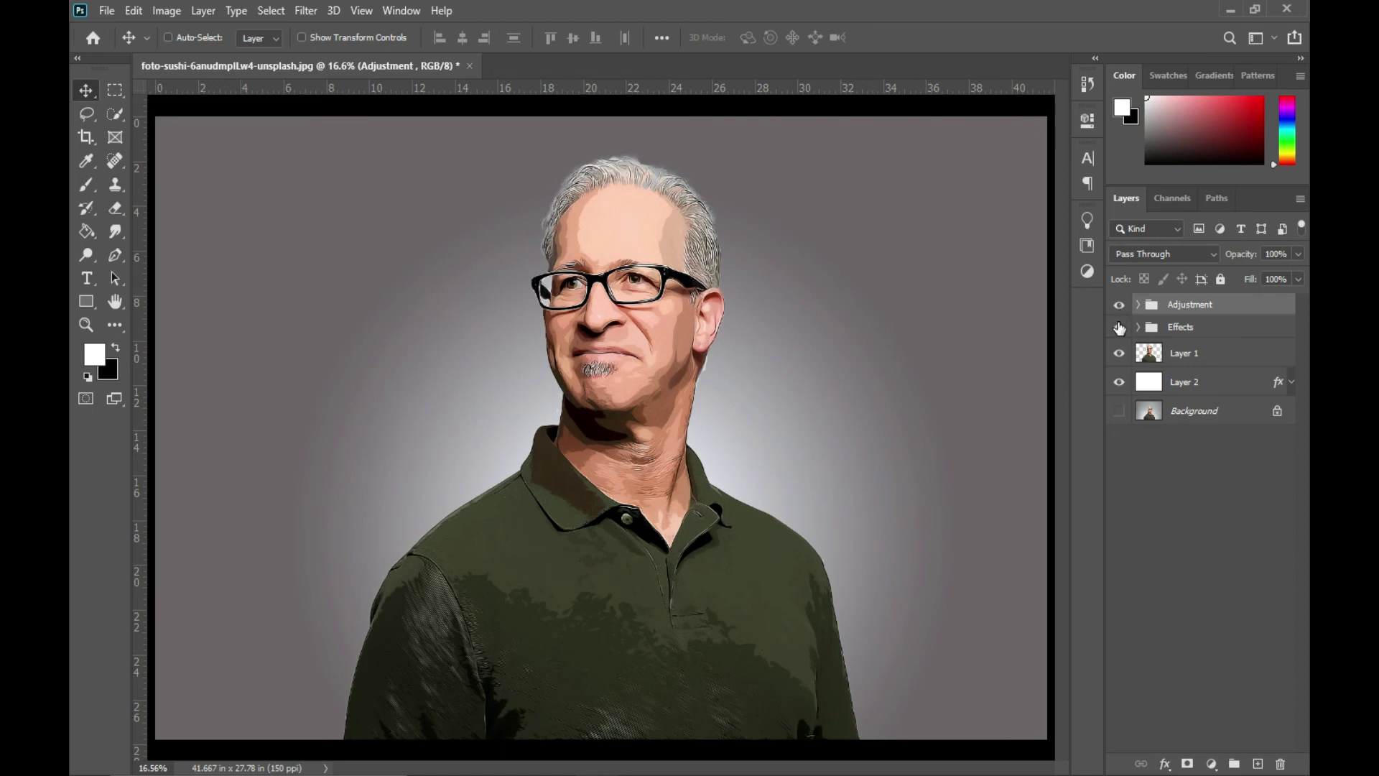
click(1119, 327)
click(1120, 306)
click(1119, 327)
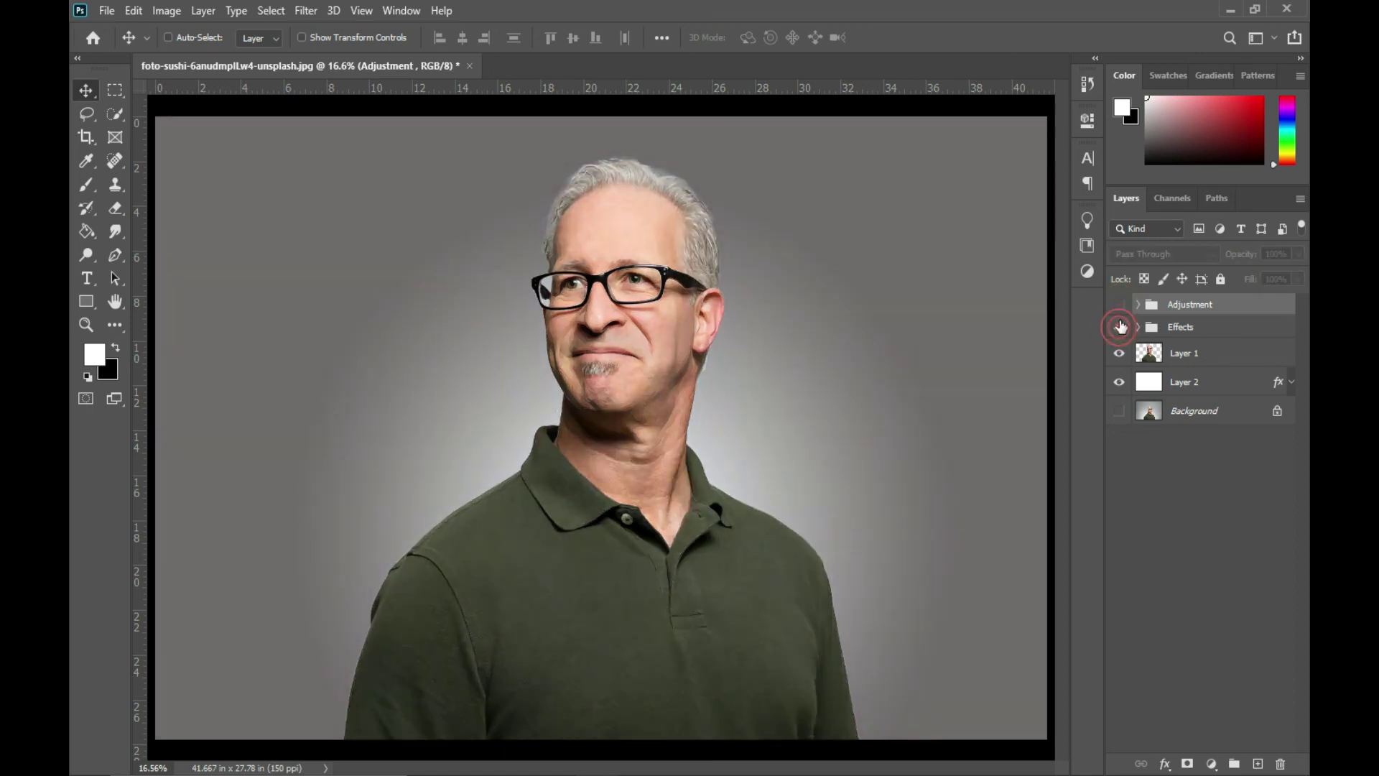
click(1122, 308)
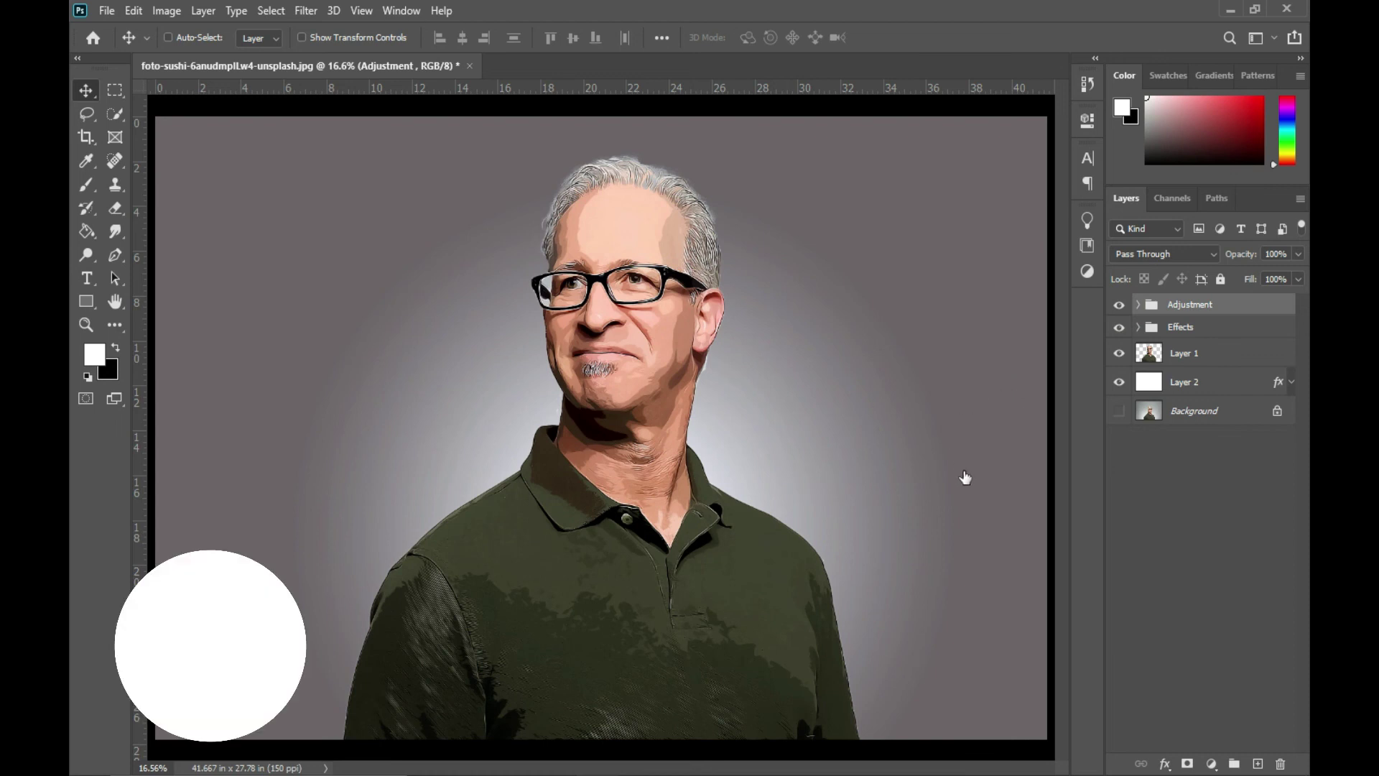